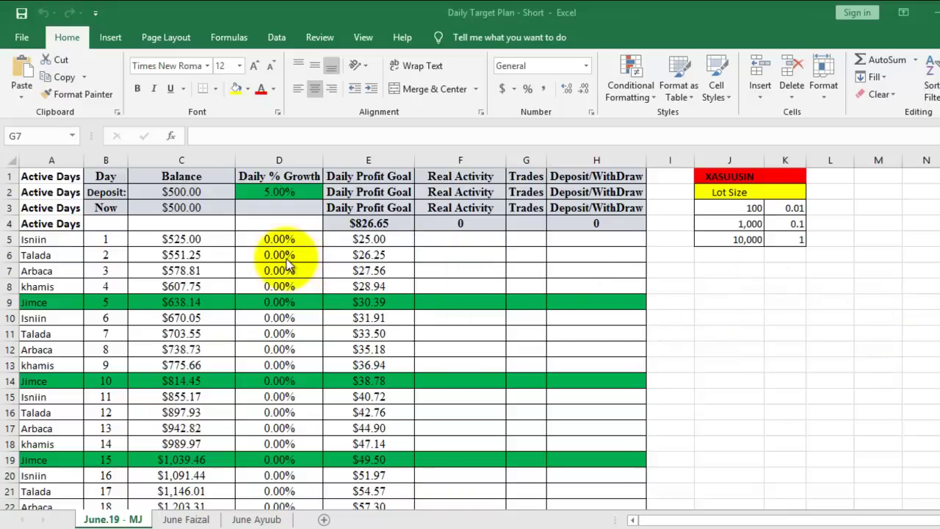
Review the growth and balance formulas in D6, C6, C5 and C3 without changing them
{"action": "left_click", "coordinate": [265, 256]}
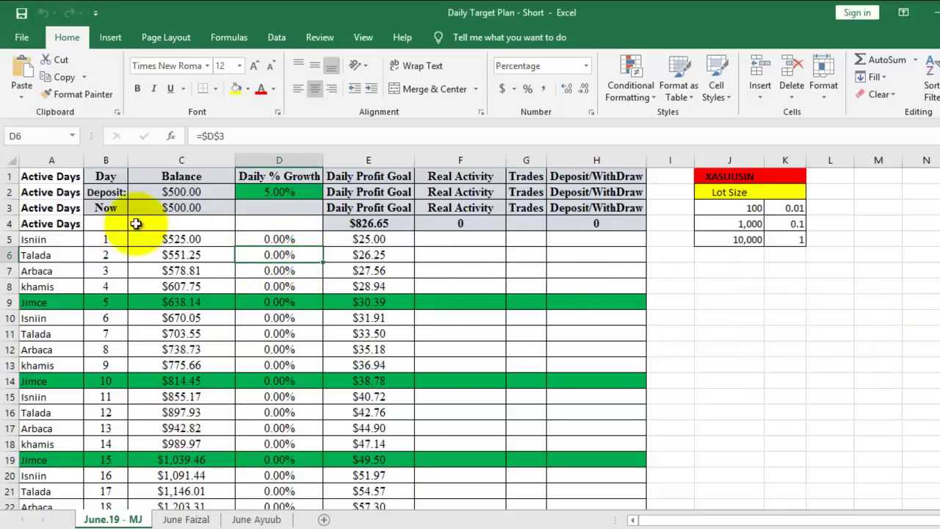
{"action": "left_click", "coordinate": [141, 255]}
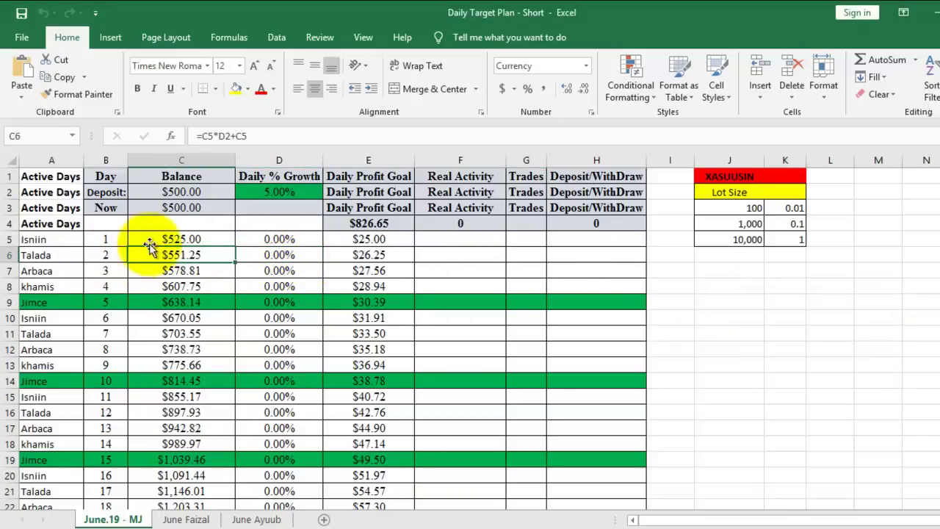
{"action": "left_click", "coordinate": [185, 241]}
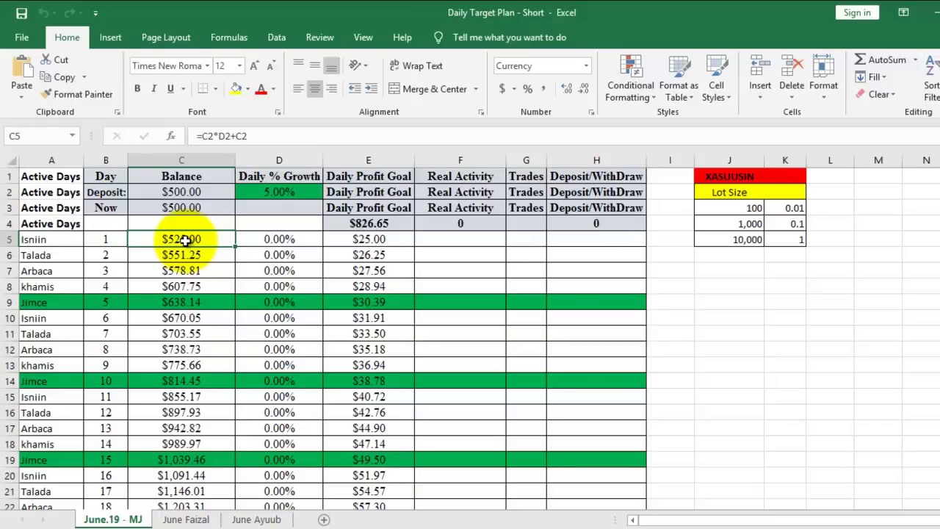
{"action": "left_click", "coordinate": [184, 206]}
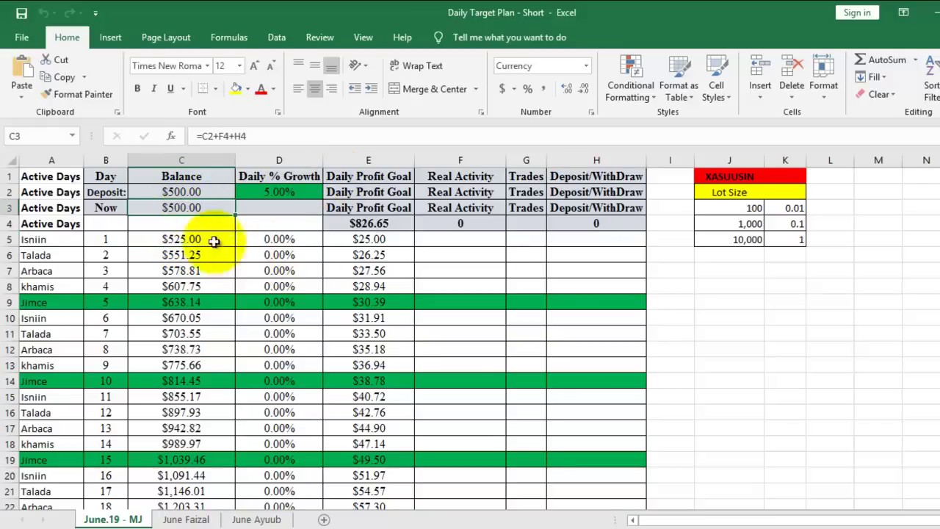
{"action": "left_click", "coordinate": [194, 239]}
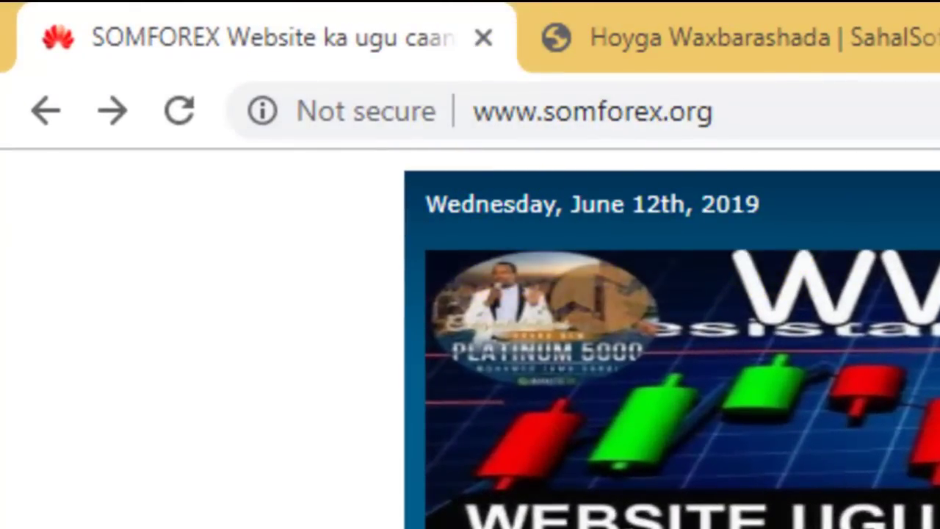
Scroll down the somforex.org home page to the LINKS AND BOOKS sidebar heading
{"action": "scroll", "coordinate": [523, 292], "scroll_direction": "down", "scroll_amount": 5}
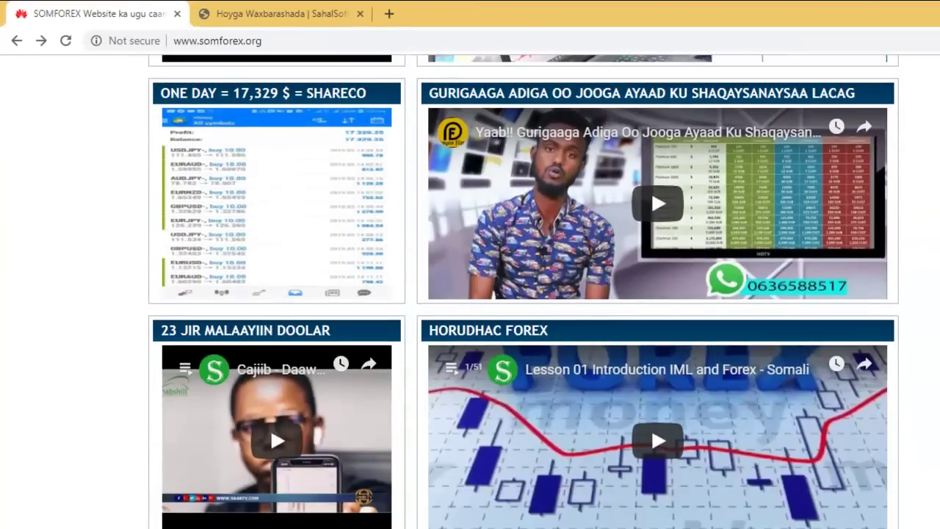
{"action": "scroll", "coordinate": [271, 252], "scroll_direction": "down", "scroll_amount": 2}
{"action": "scroll", "coordinate": [271, 252], "scroll_direction": "down", "scroll_amount": 5}
{"action": "scroll", "coordinate": [523, 292], "scroll_direction": "down", "scroll_amount": 5}
{"action": "scroll", "coordinate": [691, 180], "scroll_direction": "down", "scroll_amount": 3}
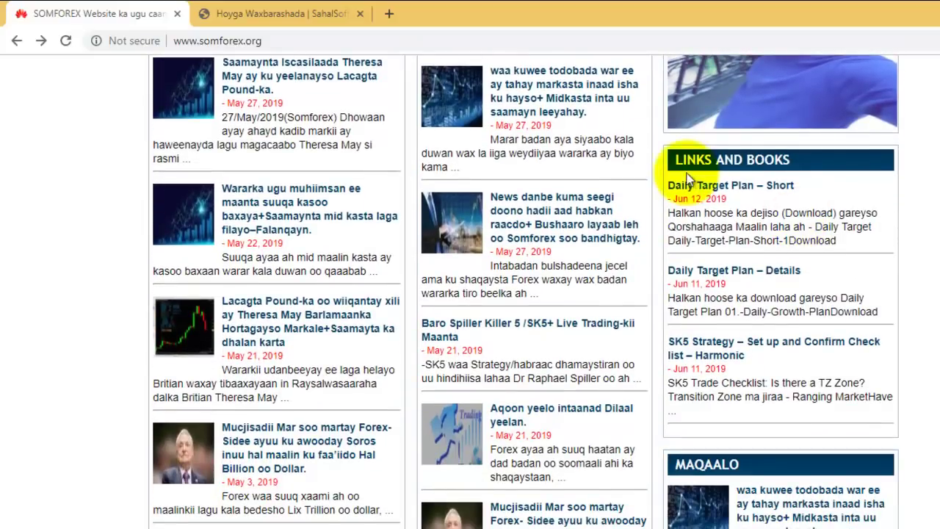
{"action": "triple_click", "coordinate": [772, 157]}
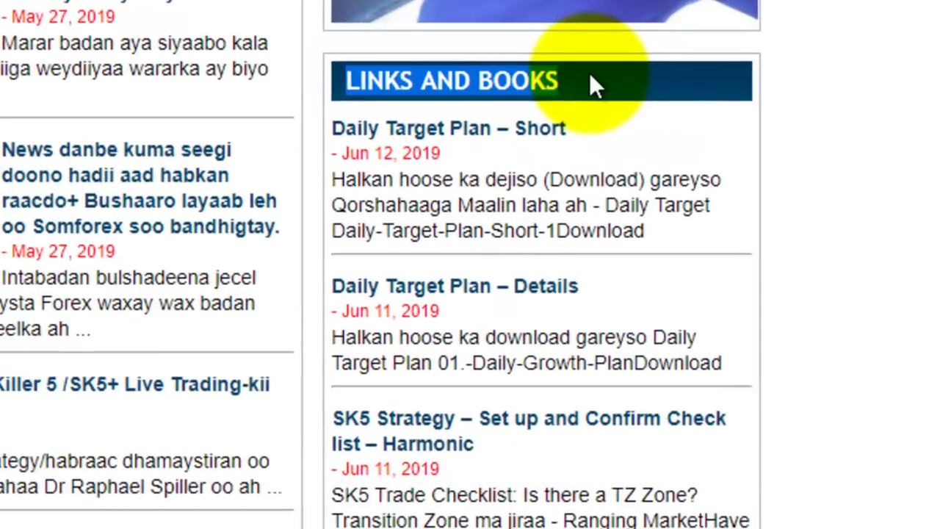
{"action": "left_click", "coordinate": [593, 84]}
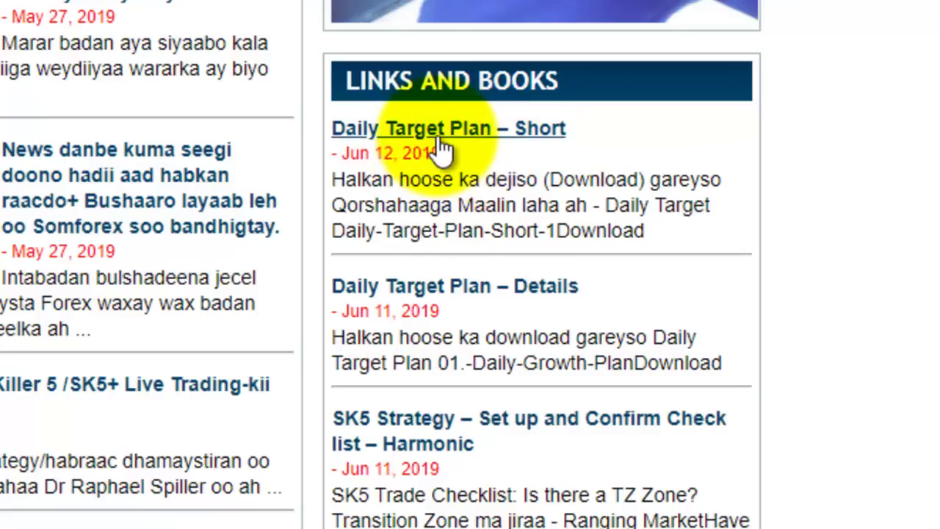
Download Daily-Target-Plan-Short-1.xlsx from the Daily Target Plan – Short post and open it
{"action": "left_click", "coordinate": [485, 130]}
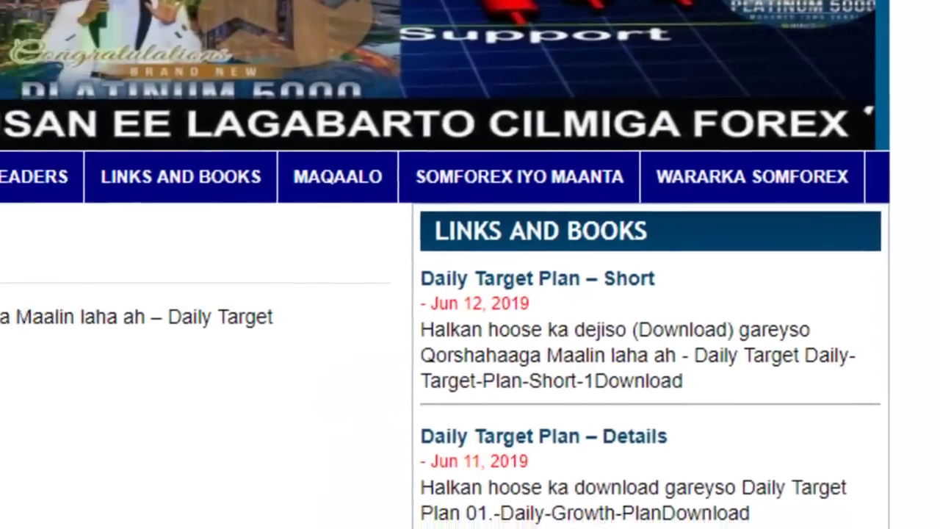
{"action": "left_click", "coordinate": [110, 277]}
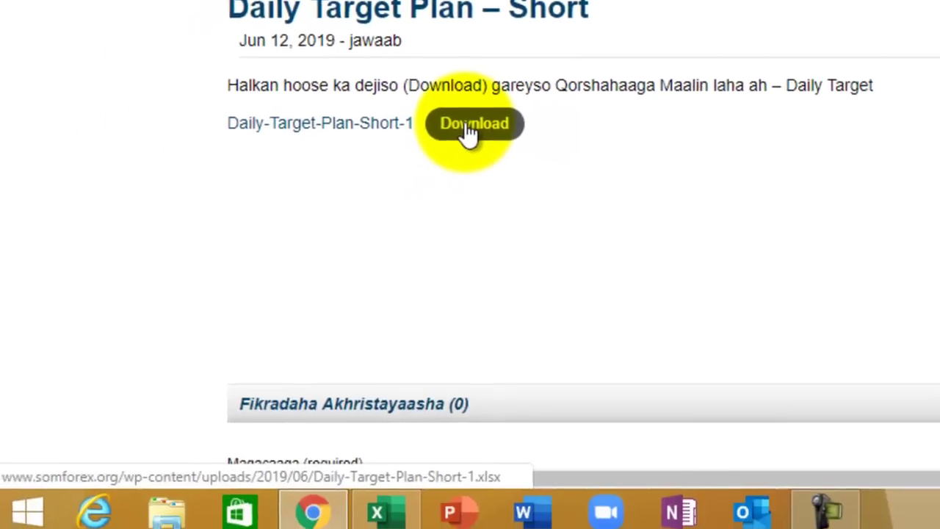
{"action": "left_click", "coordinate": [371, 287]}
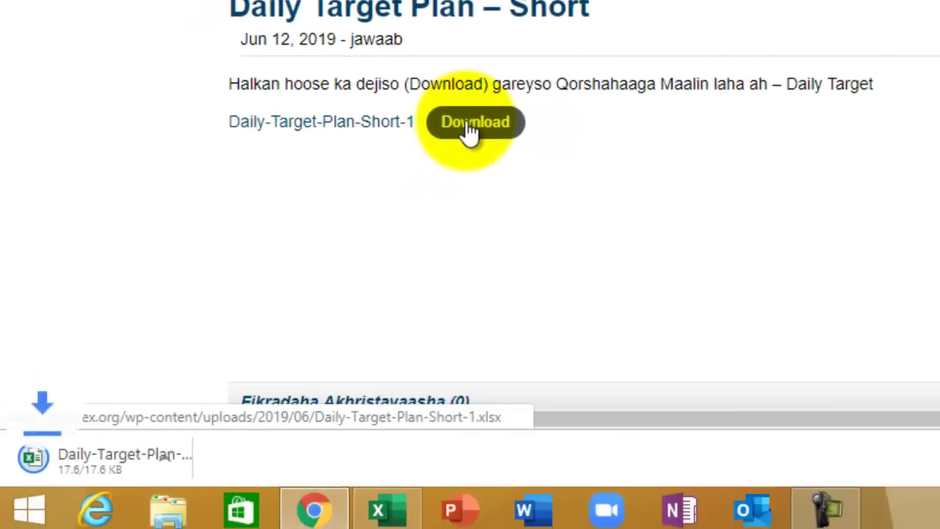
{"action": "left_click", "coordinate": [123, 464]}
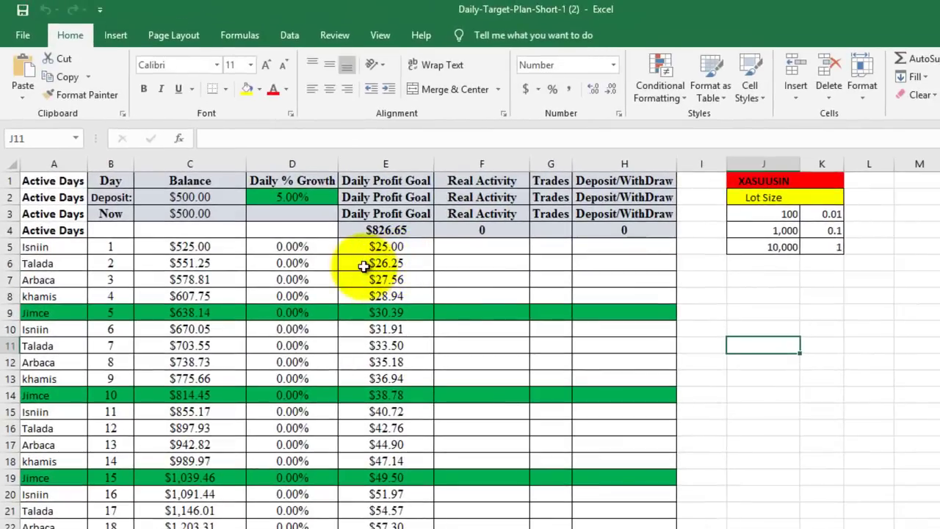
{"action": "left_click", "coordinate": [364, 264]}
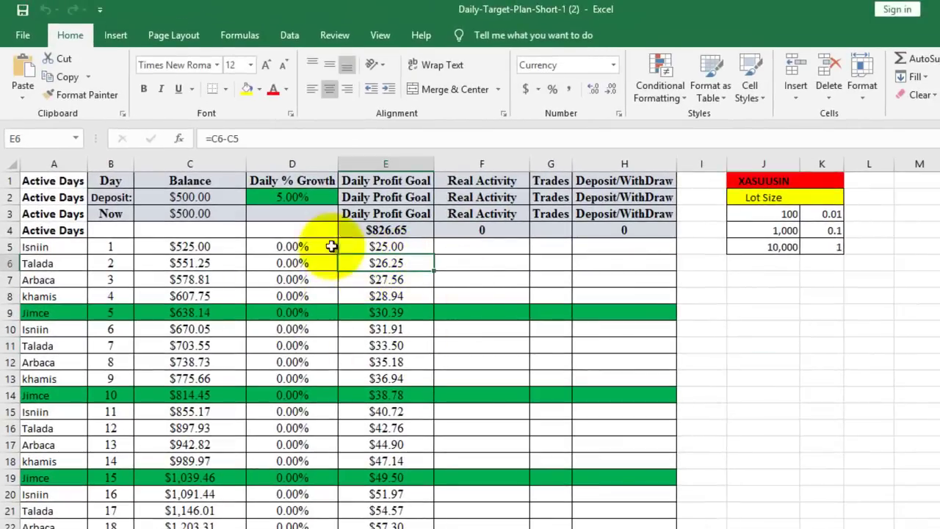
{"action": "left_click", "coordinate": [299, 245]}
{"action": "left_click", "coordinate": [491, 245]}
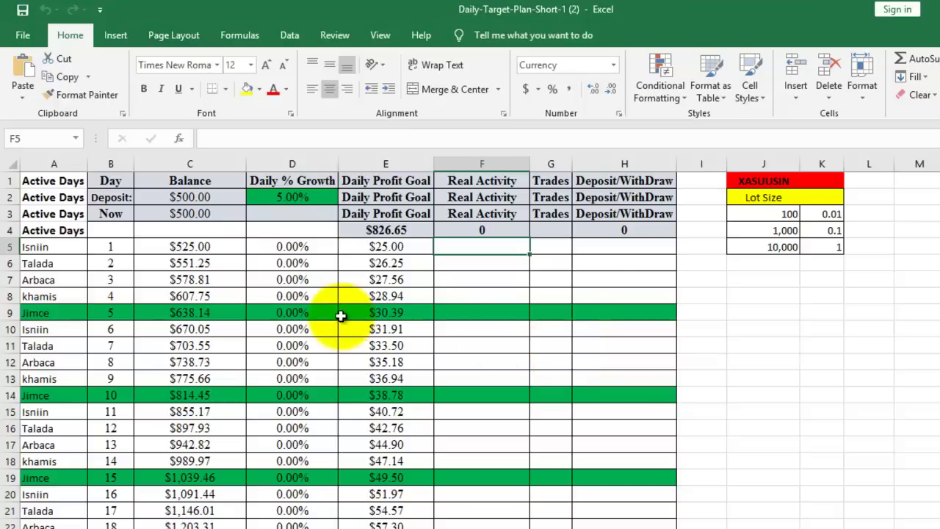
{"action": "left_click", "coordinate": [194, 248]}
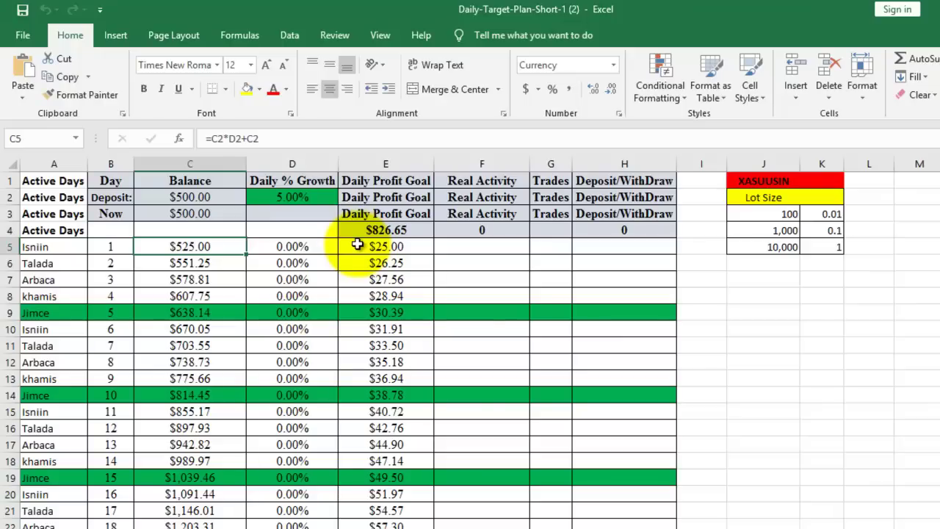
{"action": "left_click", "coordinate": [200, 197]}
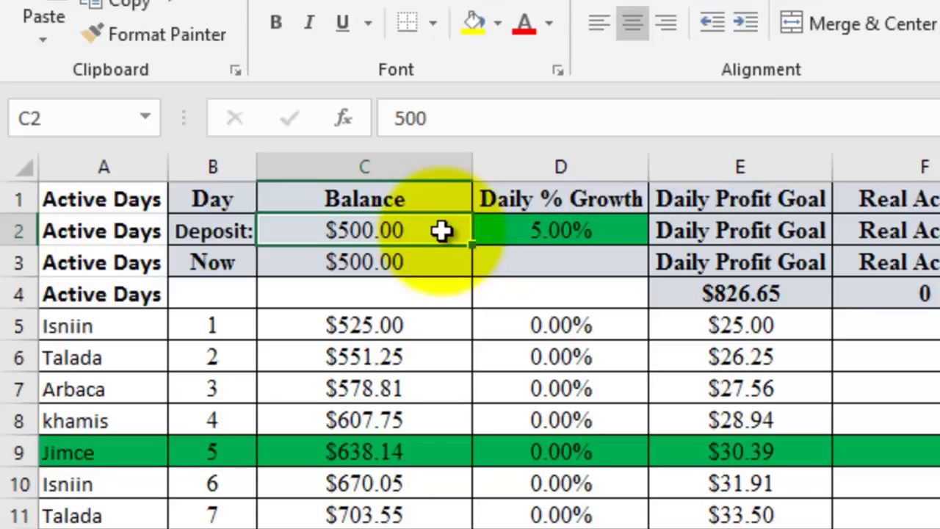
Enter a $100 deposit in C2
{"action": "type", "text": "100"}
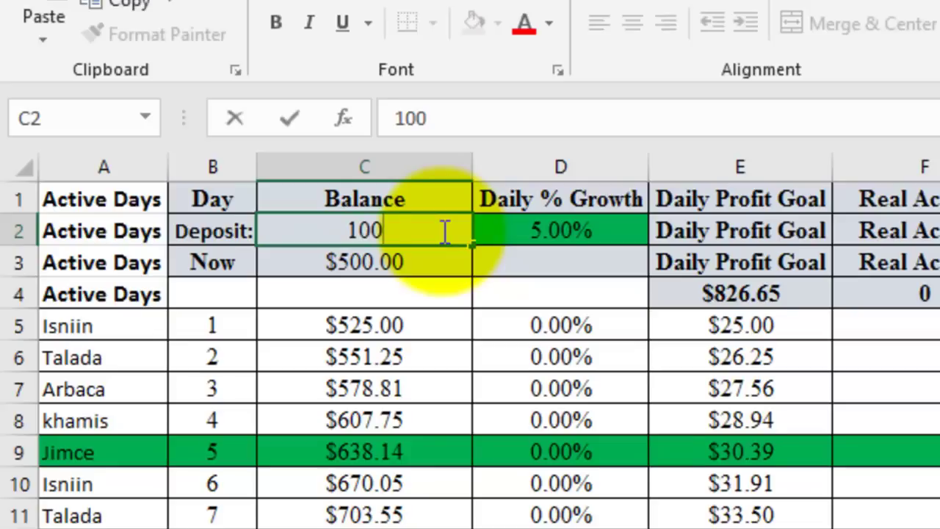
{"action": "key", "text": "Return"}
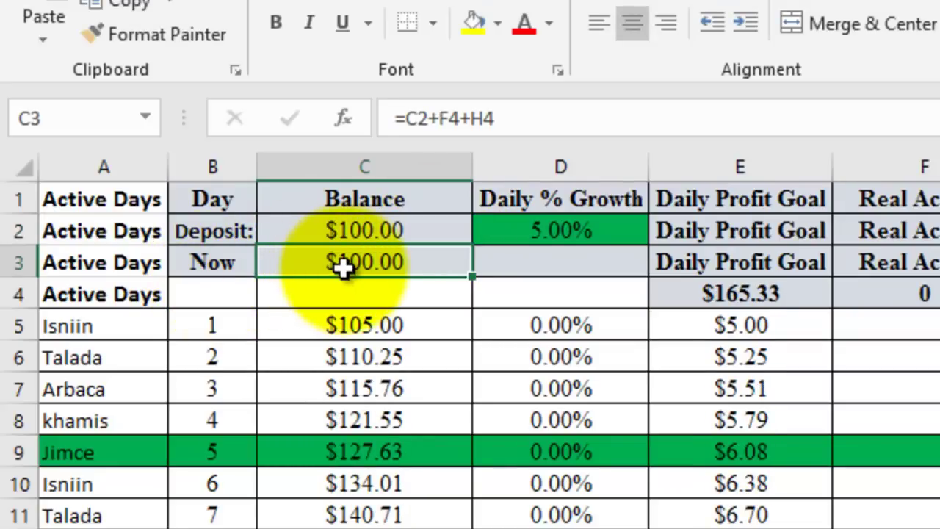
{"action": "left_click", "coordinate": [367, 232]}
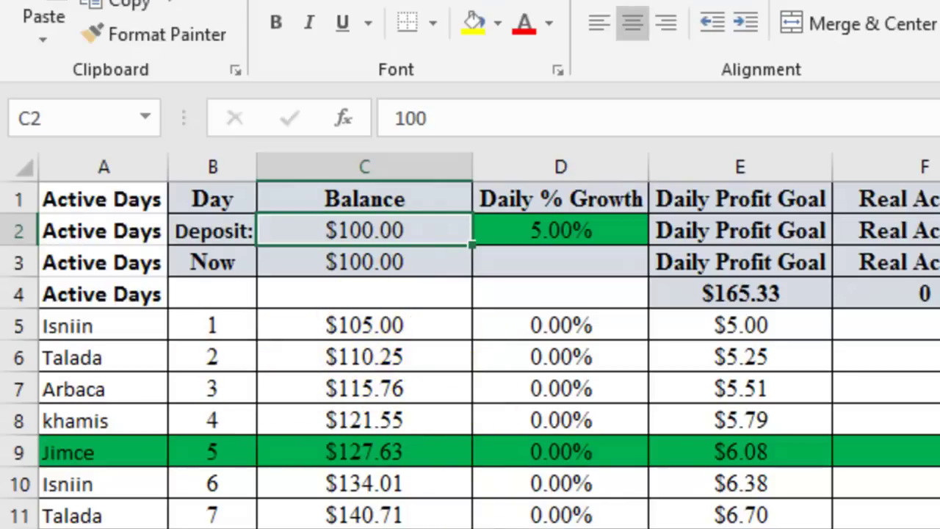
Step down the weekday names in column A from Isniin to Jimce
{"action": "left_click", "coordinate": [69, 330]}
{"action": "left_click", "coordinate": [86, 359]}
{"action": "left_click", "coordinate": [82, 390]}
{"action": "left_click", "coordinate": [90, 420]}
{"action": "left_click", "coordinate": [95, 453]}
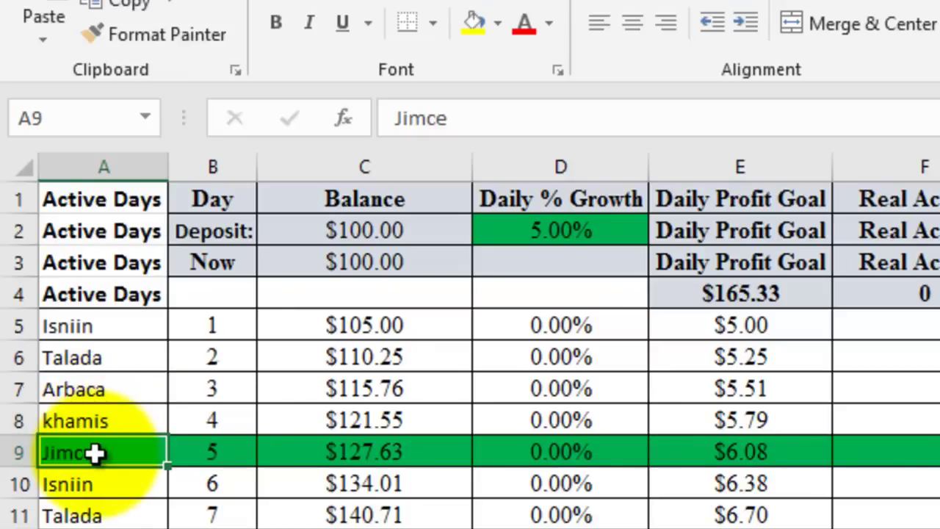
Step down the day numbers in column B from day 1 to day 9
{"action": "left_click", "coordinate": [208, 327]}
{"action": "left_click", "coordinate": [212, 356]}
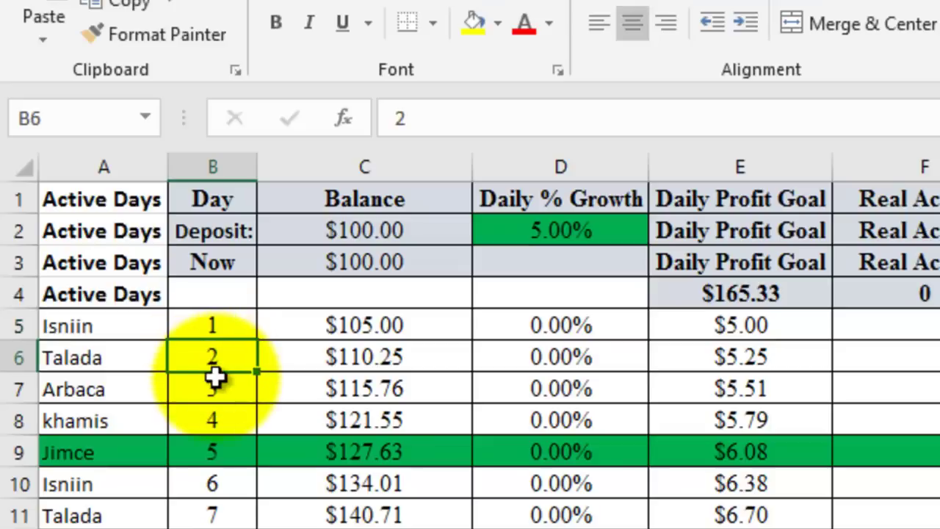
{"action": "left_click", "coordinate": [214, 378]}
{"action": "left_click", "coordinate": [219, 419]}
{"action": "left_click", "coordinate": [223, 452]}
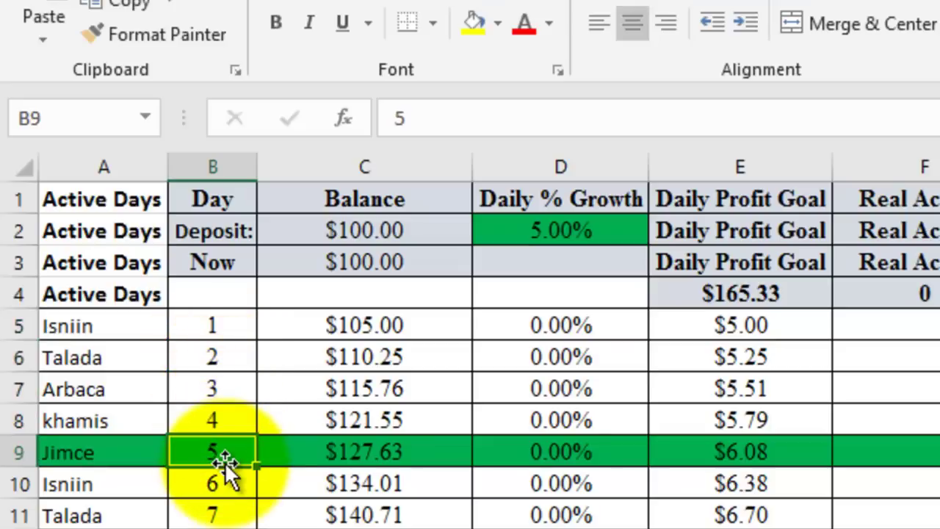
{"action": "left_click", "coordinate": [202, 525]}
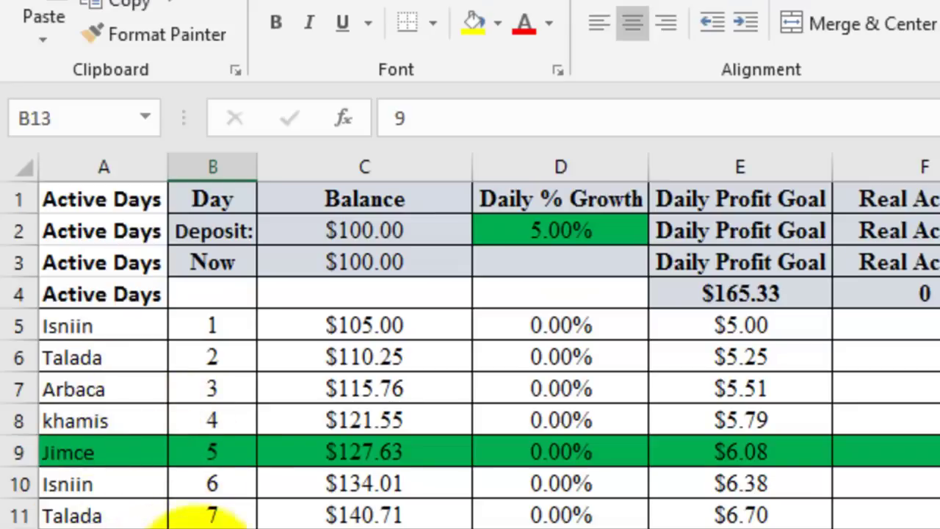
{"action": "left_click_drag", "start_coordinate": [188, 321], "coordinate": [187, 393]}
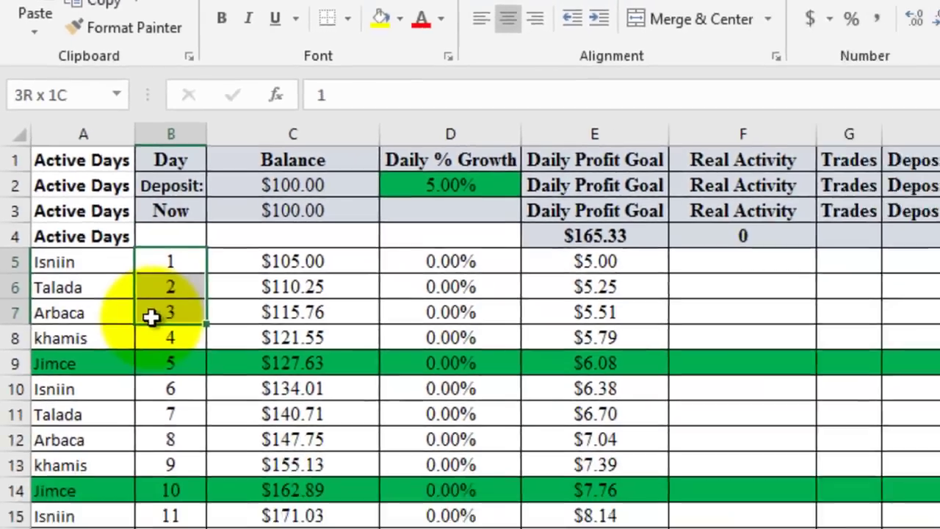
{"action": "left_click_drag", "start_coordinate": [151, 316], "coordinate": [150, 375]}
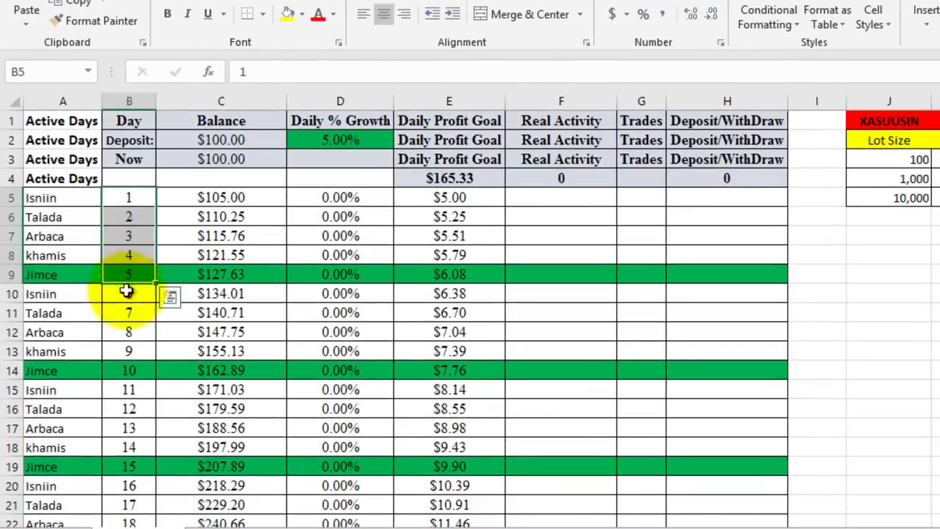
{"action": "left_click", "coordinate": [129, 372]}
{"action": "left_click", "coordinate": [133, 468]}
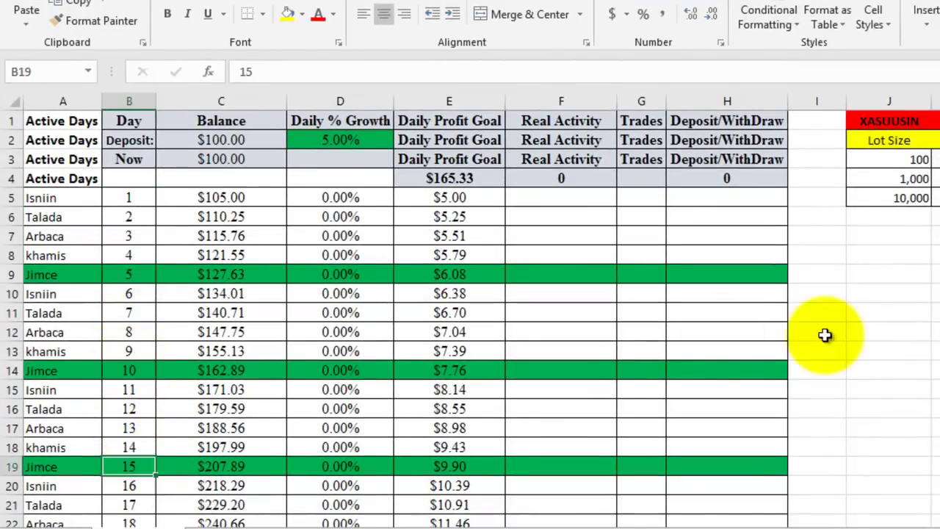
{"action": "scroll", "coordinate": [722, 335], "scroll_direction": "down", "scroll_amount": 1}
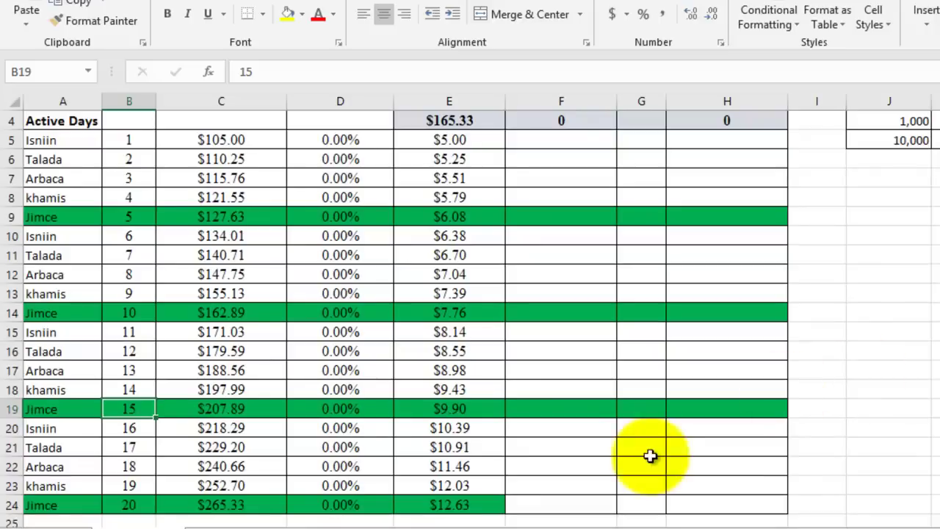
{"action": "left_click", "coordinate": [128, 506]}
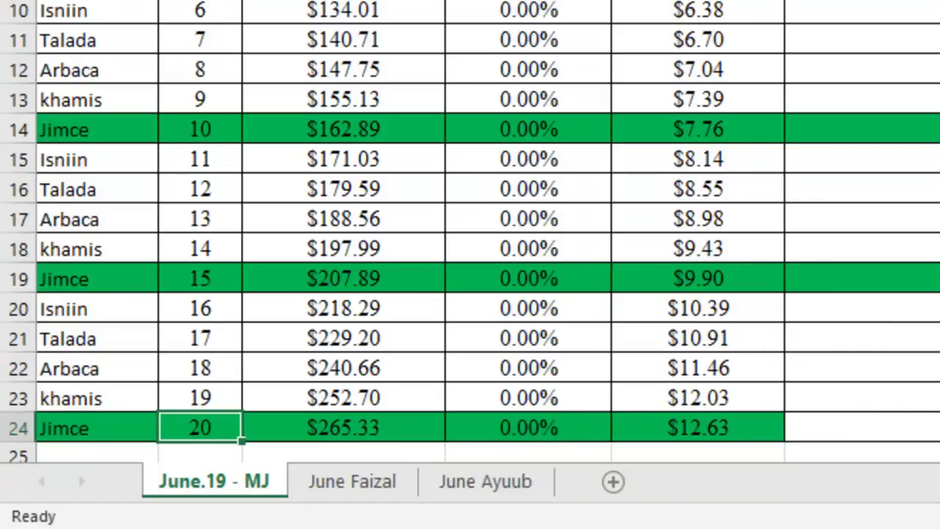
{"action": "scroll", "coordinate": [471, 228], "scroll_direction": "up", "scroll_amount": 1}
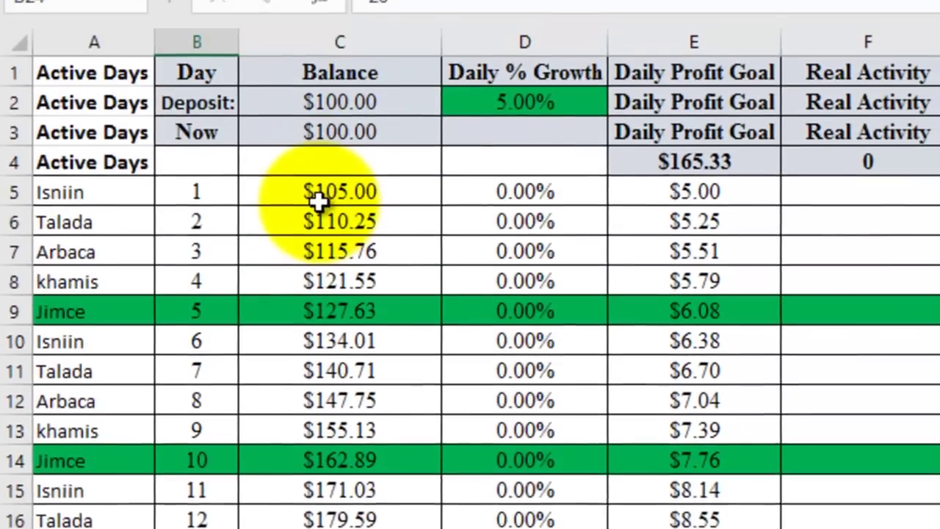
{"action": "left_click", "coordinate": [319, 242]}
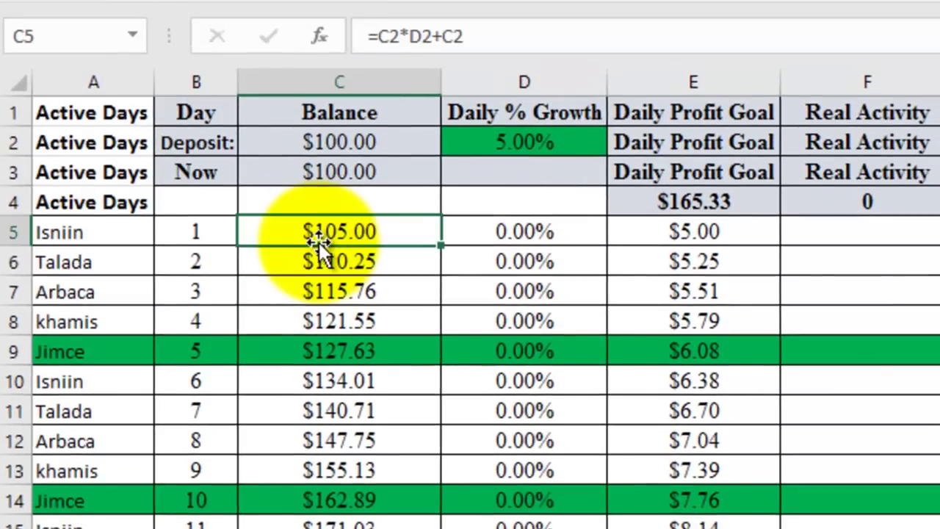
{"action": "left_click", "coordinate": [192, 241]}
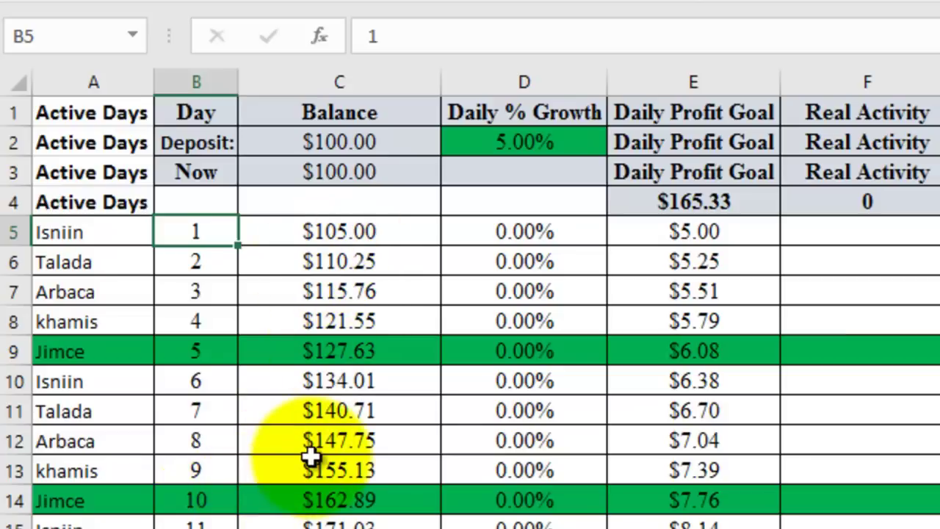
{"action": "left_click", "coordinate": [334, 144]}
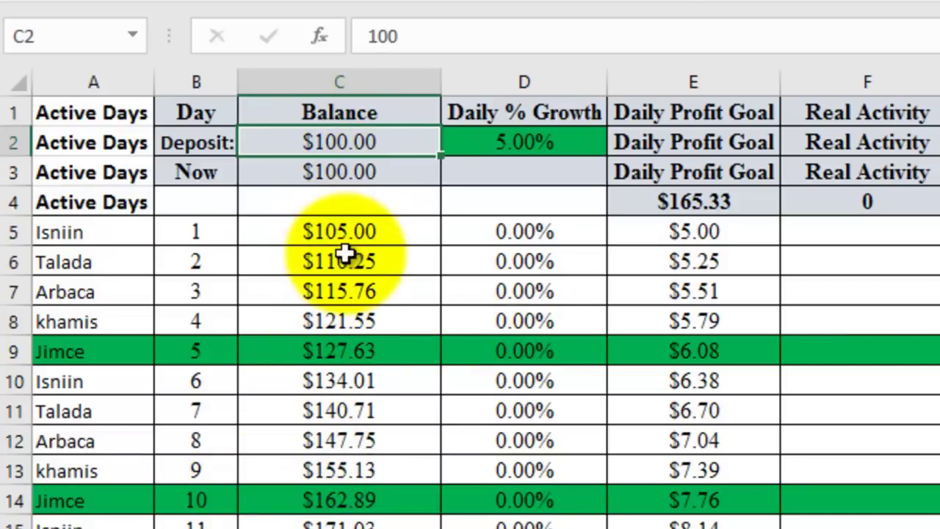
{"action": "left_click", "coordinate": [523, 152]}
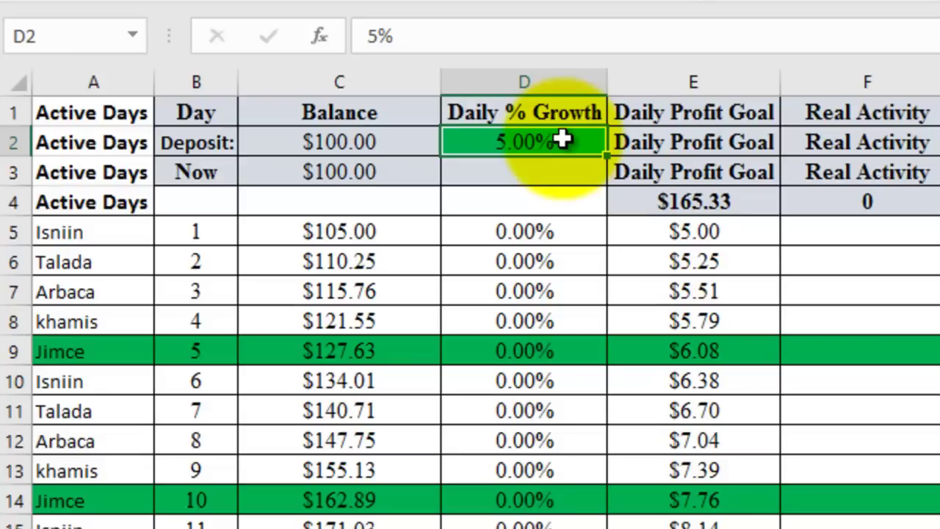
{"action": "left_click", "coordinate": [201, 230]}
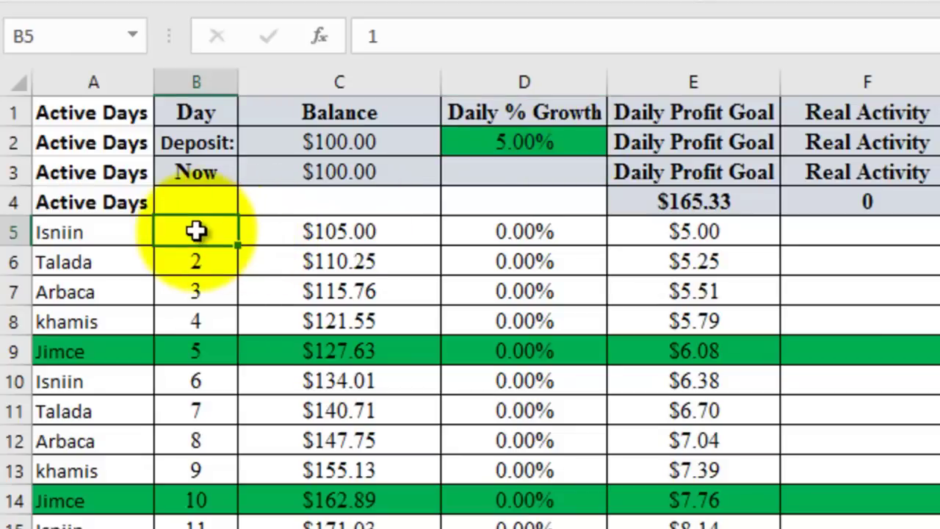
{"action": "left_click", "coordinate": [681, 231]}
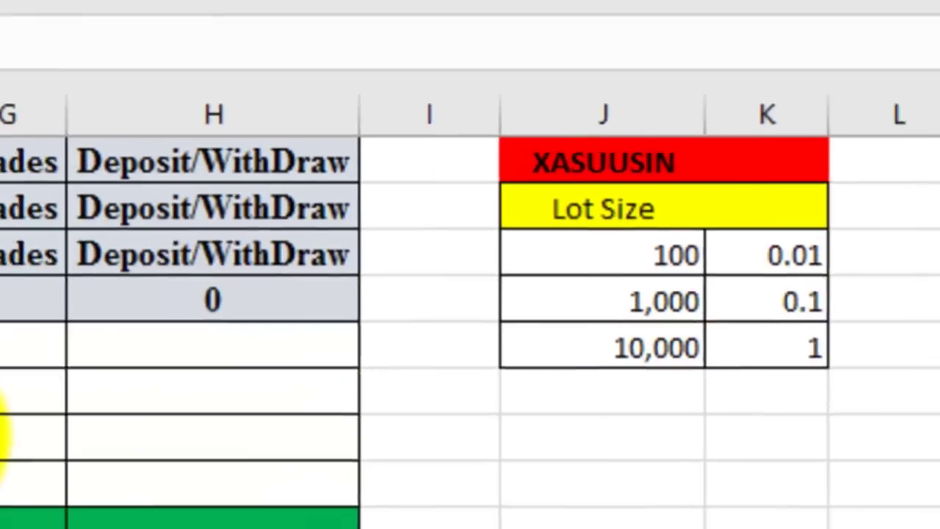
Compare day 1's balance with its $5.00 profit goal, then record 4 as its Real Activity
{"action": "left_click", "coordinate": [688, 284]}
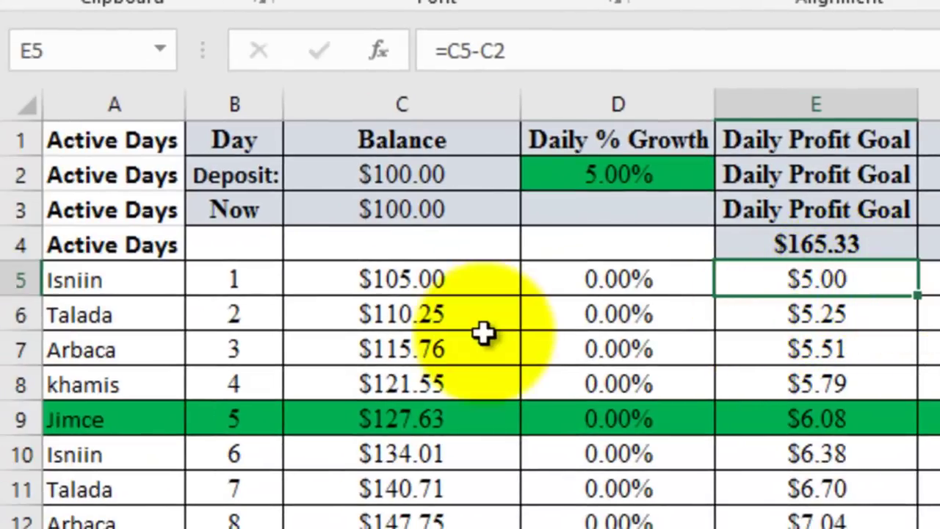
{"action": "left_click", "coordinate": [409, 279]}
{"action": "left_click", "coordinate": [818, 261]}
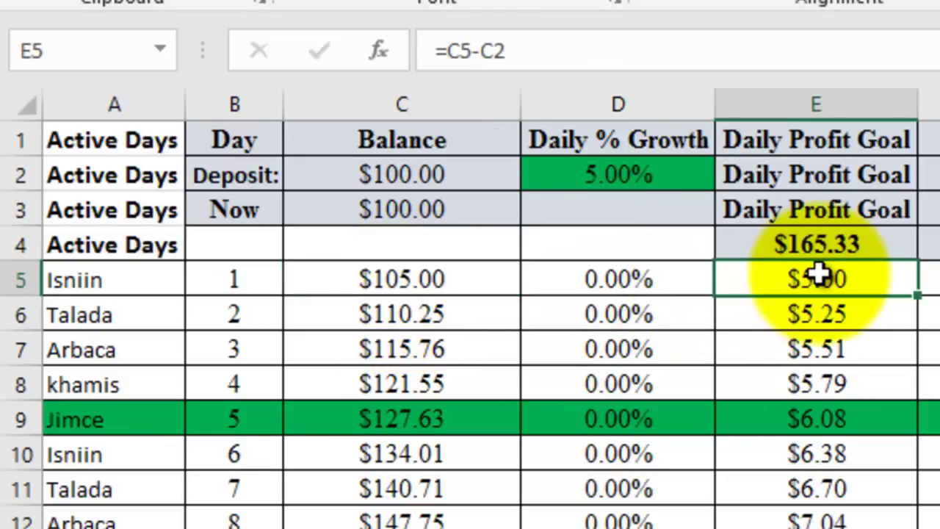
{"action": "left_click", "coordinate": [935, 278]}
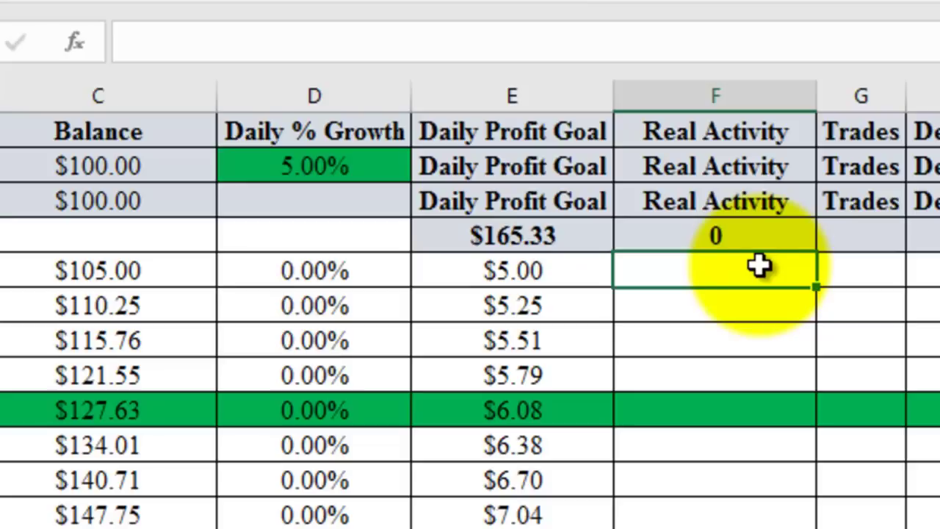
{"action": "type", "text": "4"}
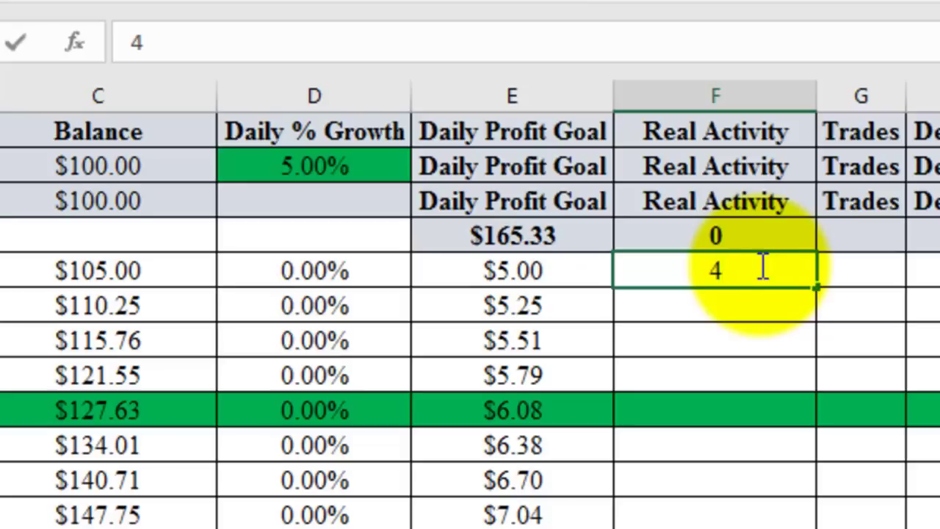
{"action": "key", "text": "Return"}
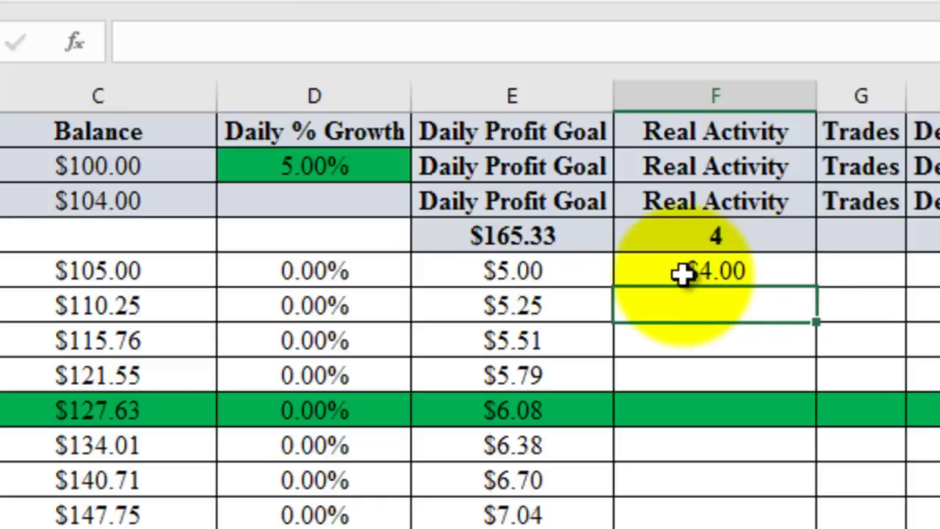
Review the Daily Profit Goal formulas for days 1–3 and the total, then select day 2's Real Activity
{"action": "left_click", "coordinate": [684, 272]}
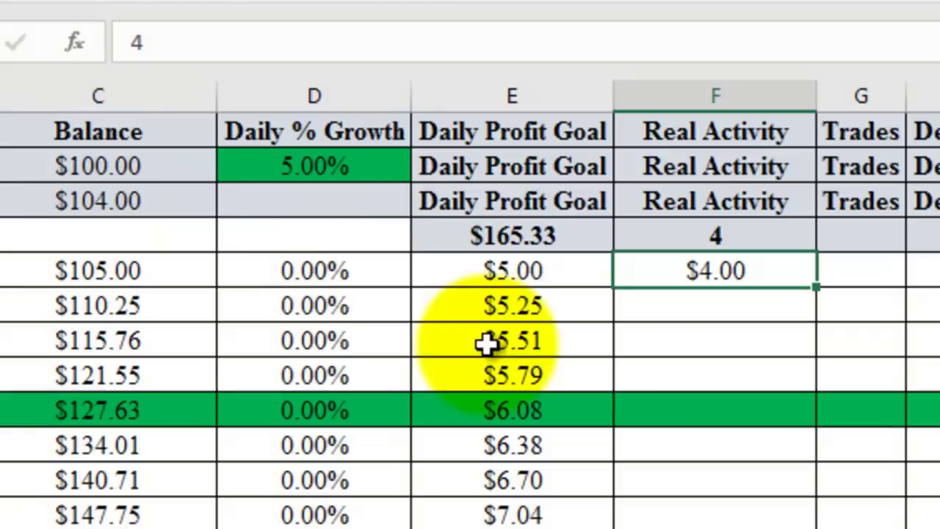
{"action": "left_click", "coordinate": [470, 269]}
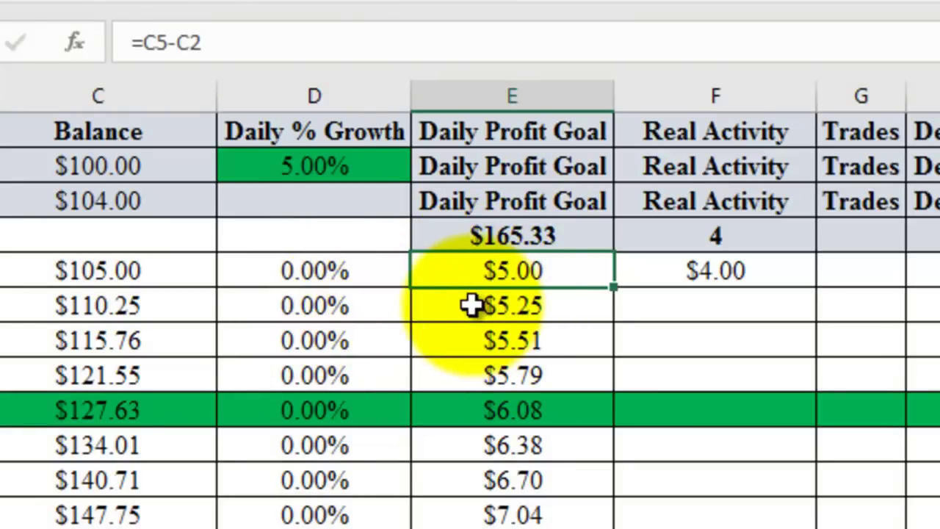
{"action": "left_click", "coordinate": [474, 305]}
{"action": "left_click", "coordinate": [469, 340]}
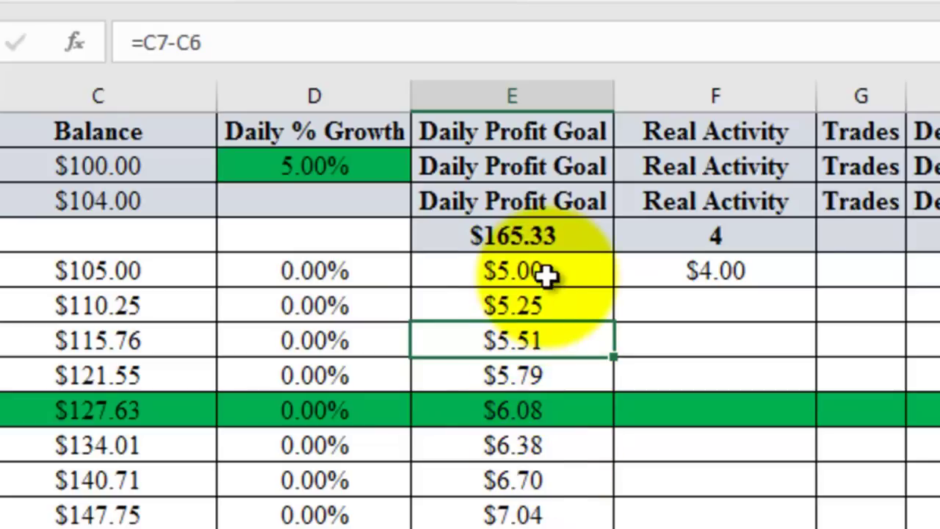
{"action": "left_click", "coordinate": [484, 236]}
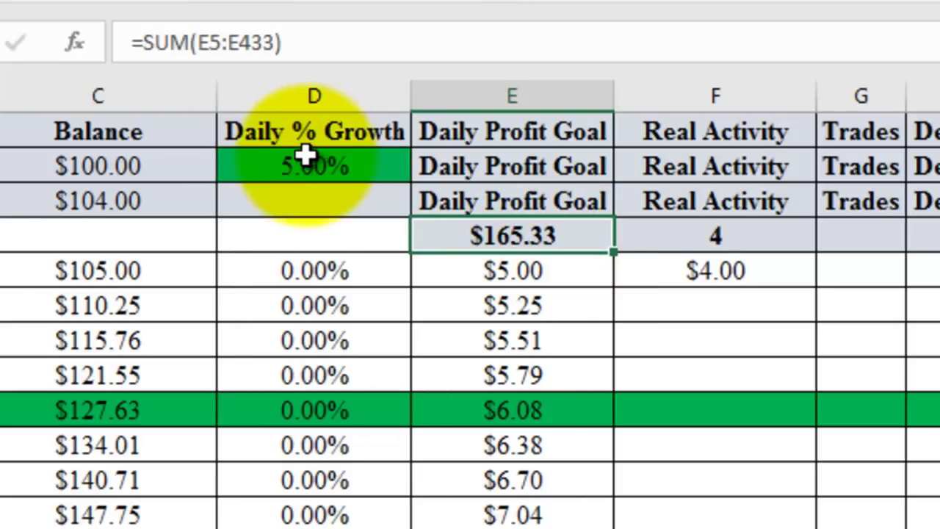
{"action": "left_click", "coordinate": [681, 274]}
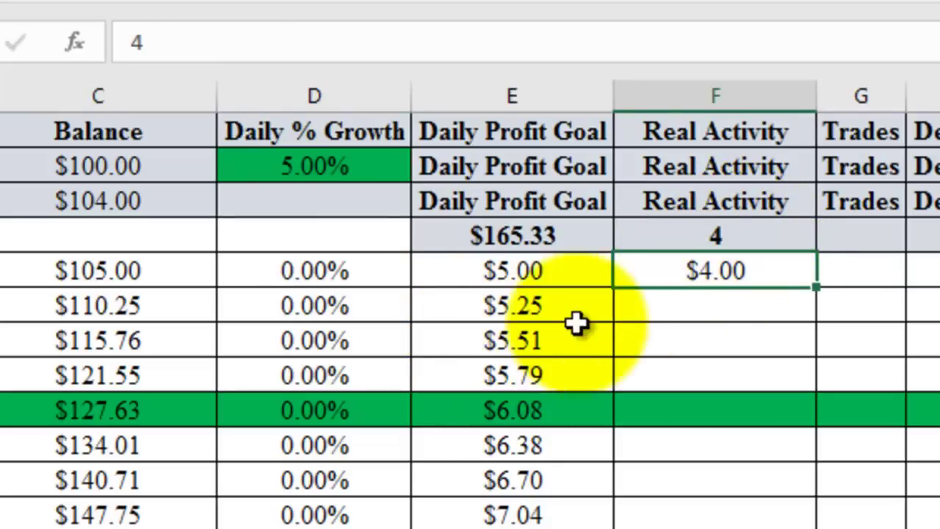
{"action": "left_click", "coordinate": [665, 310]}
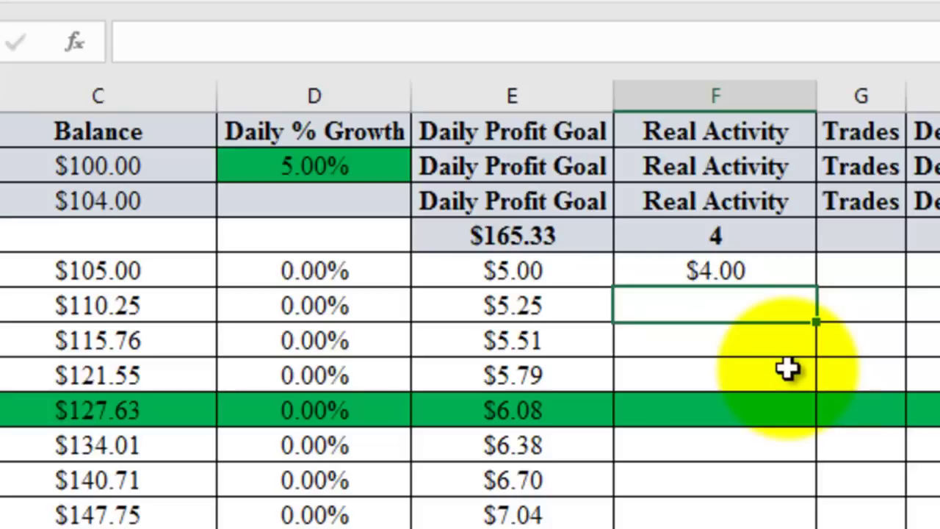
Record 7 as day 2's Real Activity and compare days 1–2 with their profit goals
{"action": "type", "text": "7"}
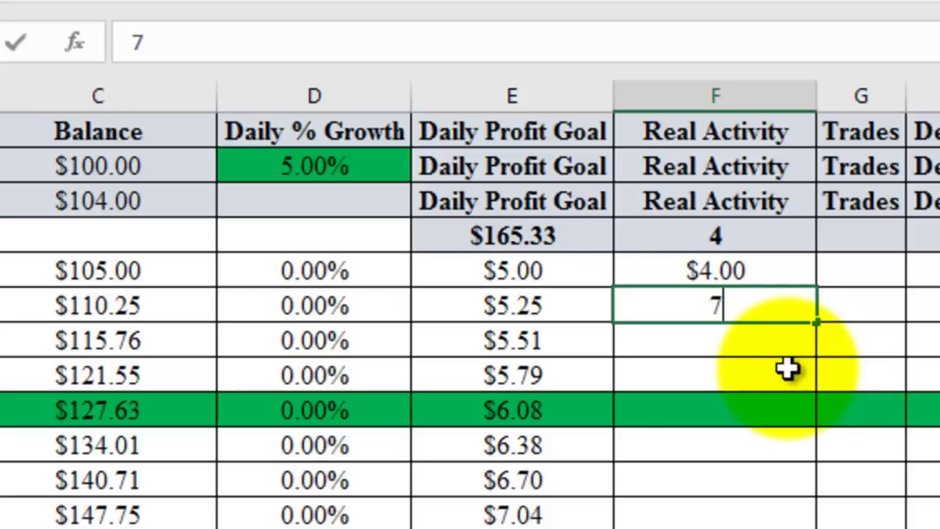
{"action": "key", "text": "Return"}
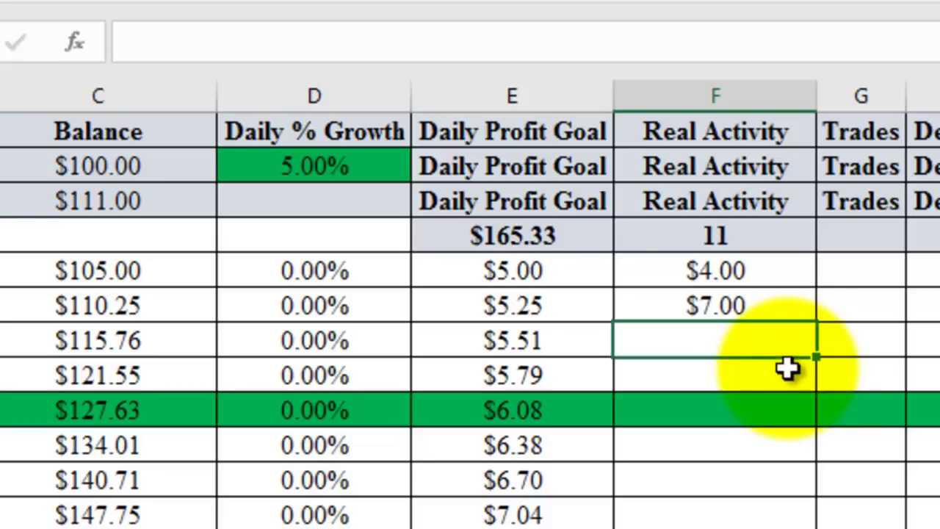
{"action": "left_click_drag", "start_coordinate": [713, 271], "coordinate": [716, 300]}
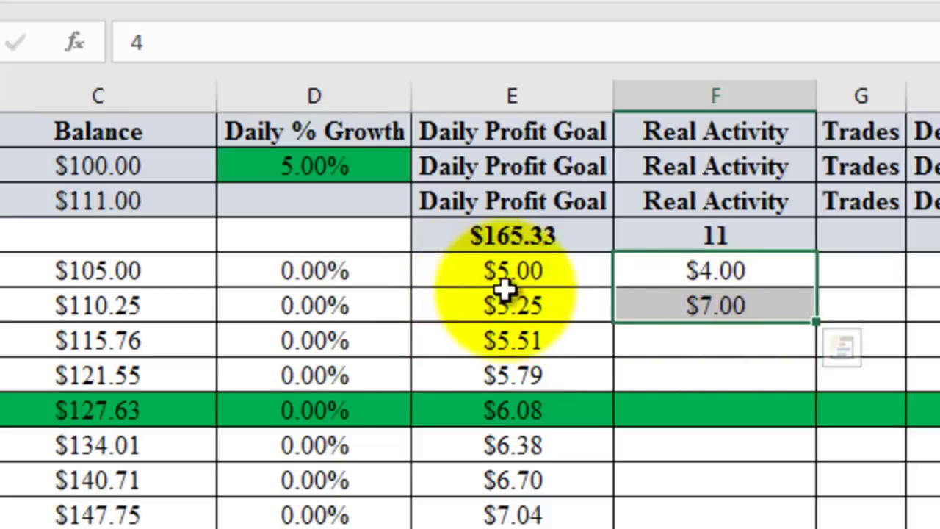
{"action": "left_click", "coordinate": [551, 276]}
{"action": "left_click_drag", "start_coordinate": [551, 276], "coordinate": [548, 302]}
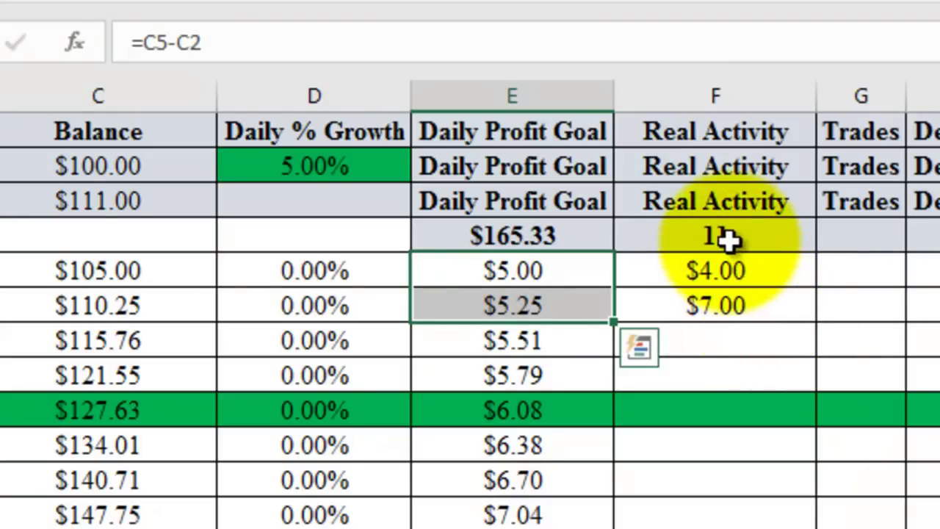
{"action": "left_click", "coordinate": [726, 273]}
{"action": "left_click", "coordinate": [719, 308]}
Record a -10 loss as day 3's Real Activity
{"action": "left_click", "coordinate": [718, 339]}
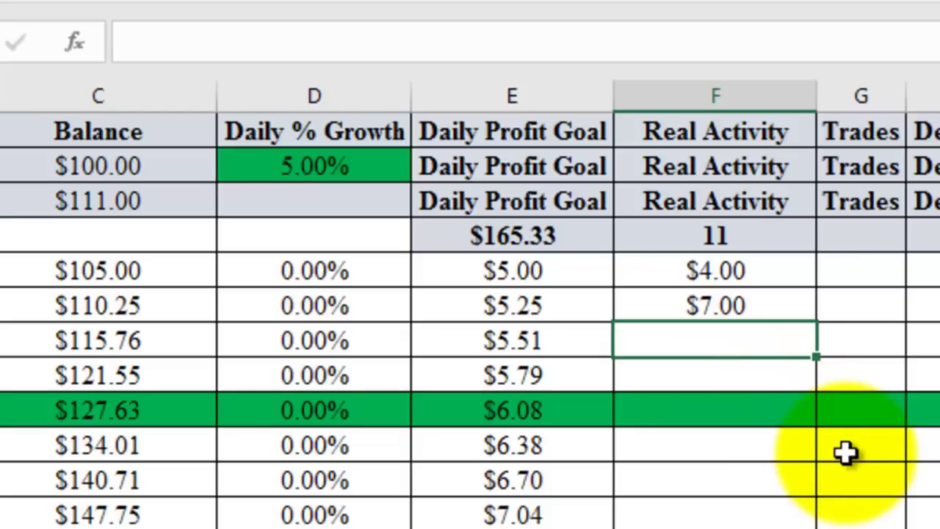
{"action": "type", "text": "-10"}
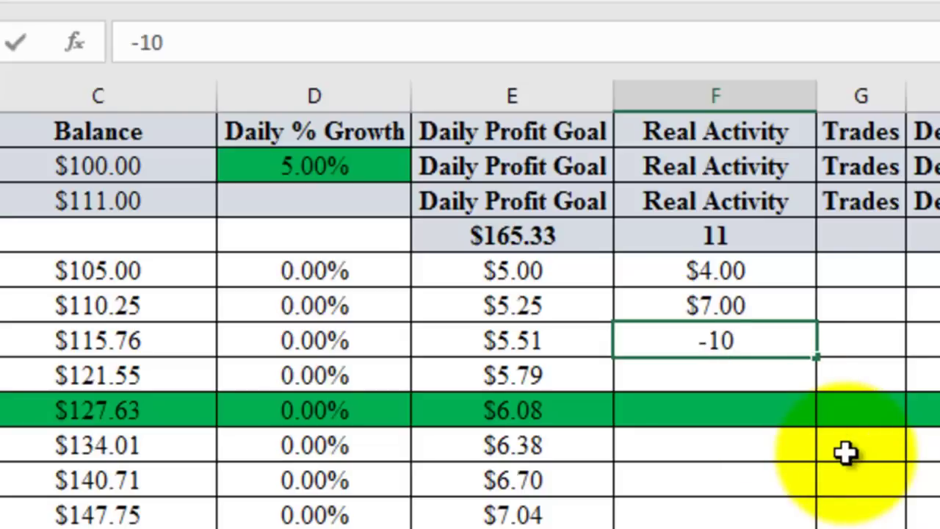
{"action": "key", "text": "Return"}
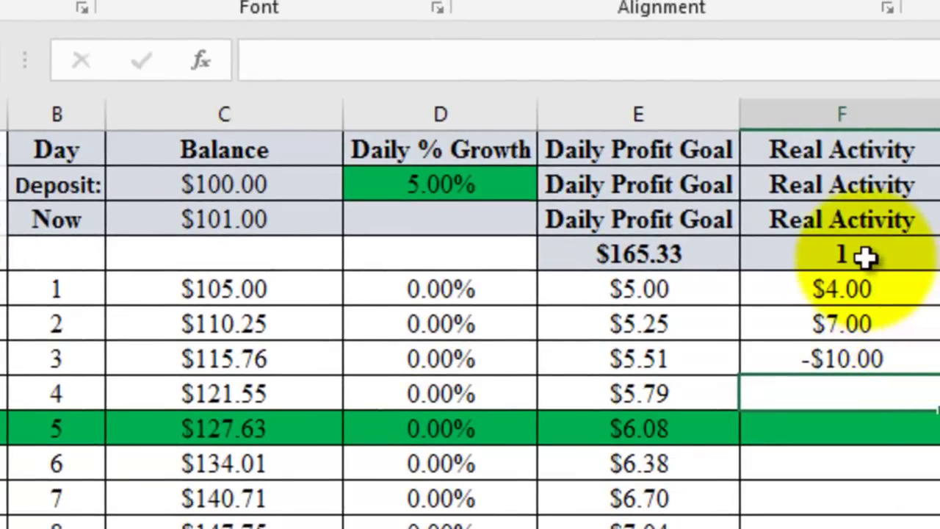
{"action": "left_click", "coordinate": [866, 255]}
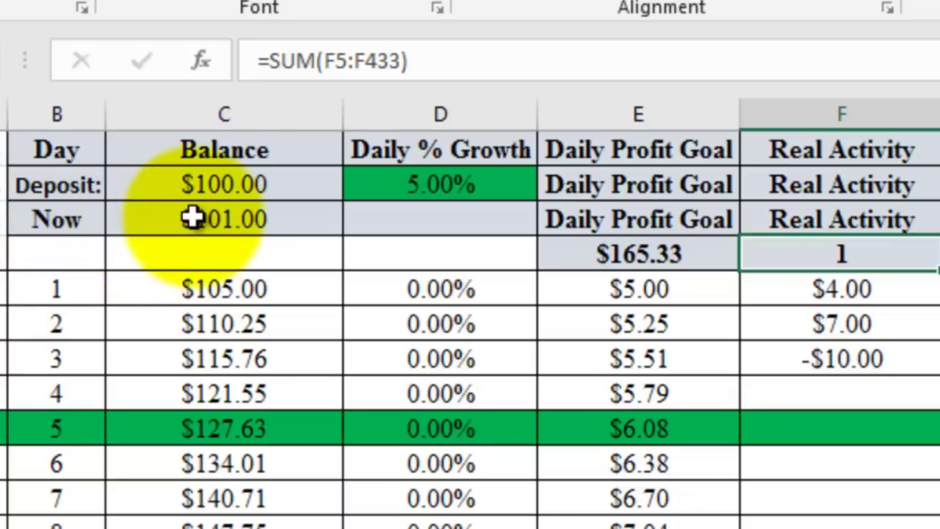
{"action": "left_click", "coordinate": [222, 219]}
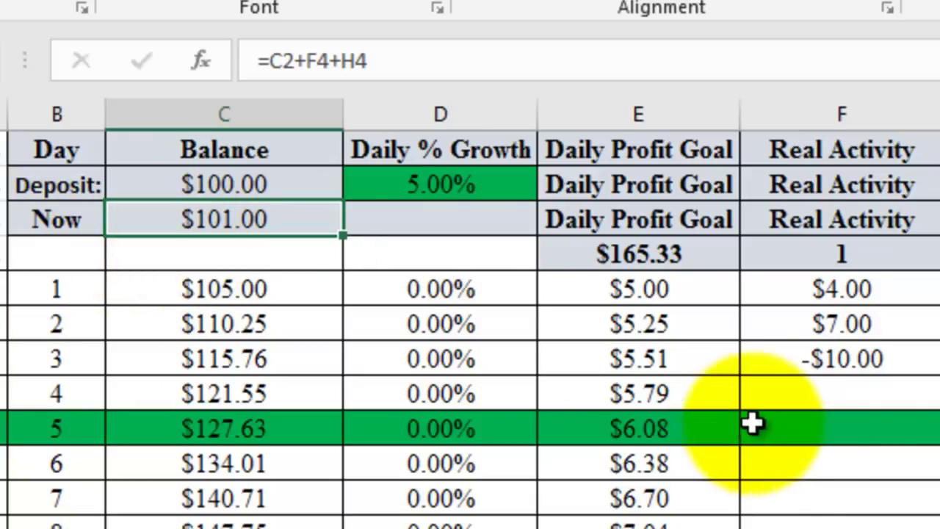
{"action": "left_click", "coordinate": [850, 395]}
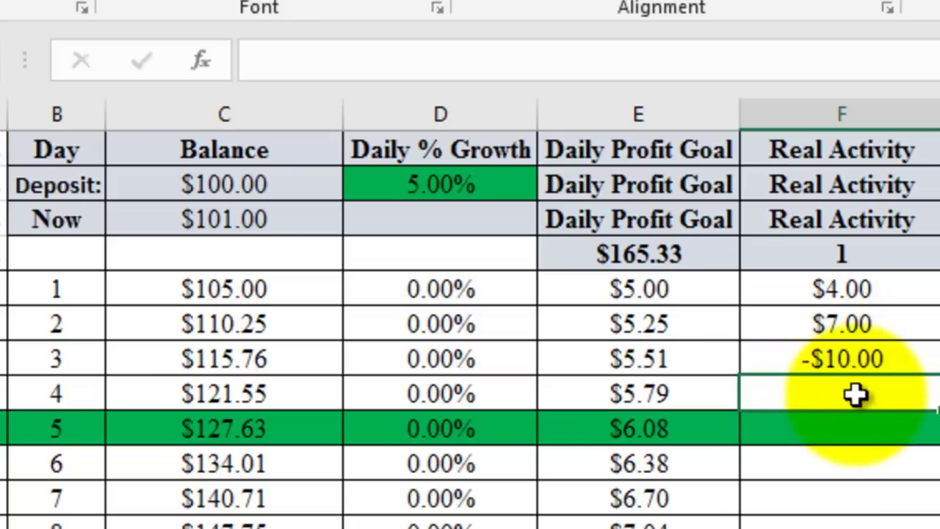
{"action": "type", "text": "8"}
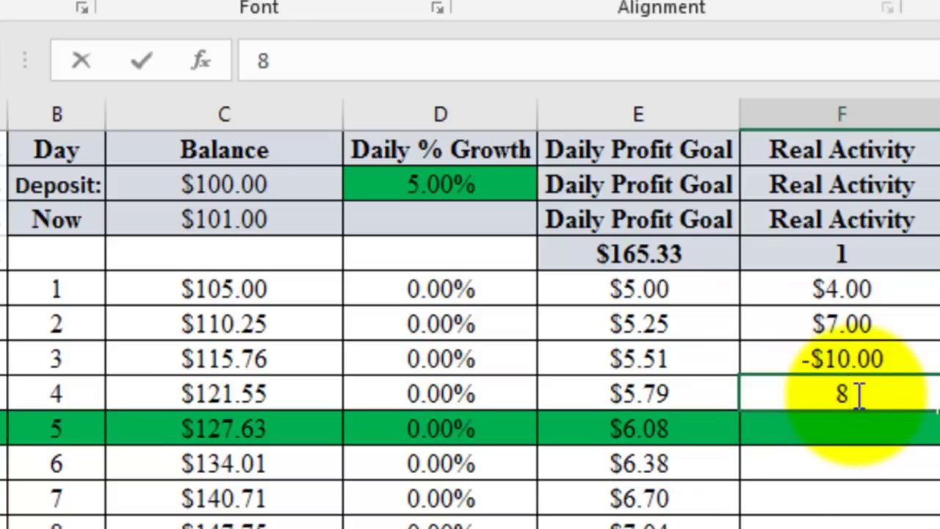
{"action": "key", "text": "Return"}
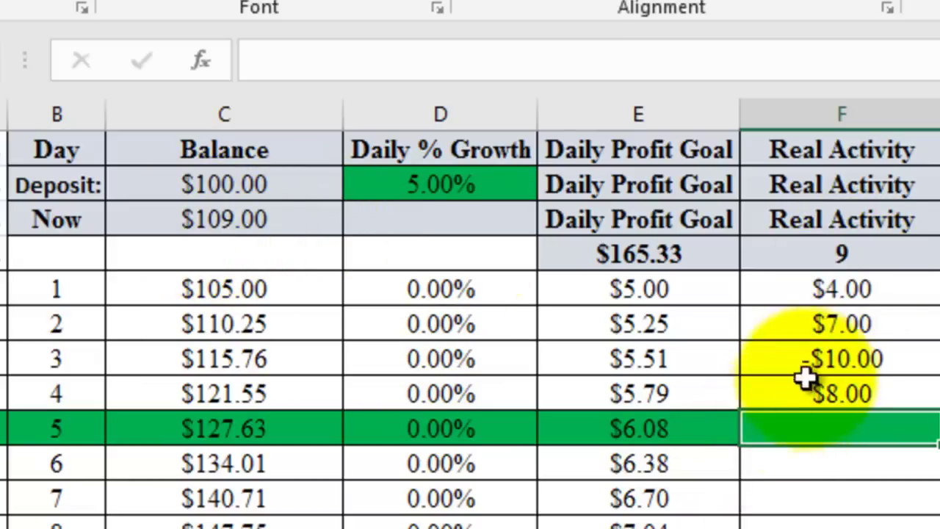
{"action": "left_click_drag", "start_coordinate": [815, 292], "coordinate": [811, 391]}
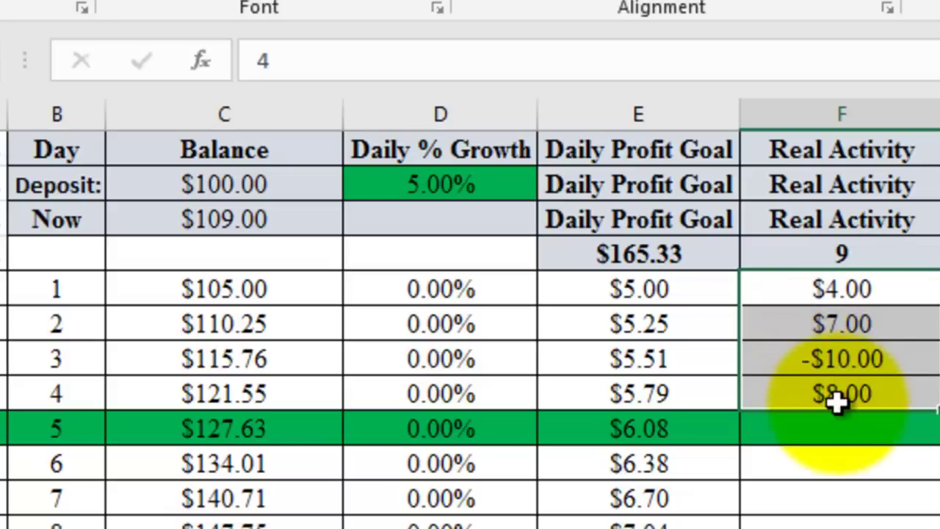
{"action": "left_click", "coordinate": [839, 427]}
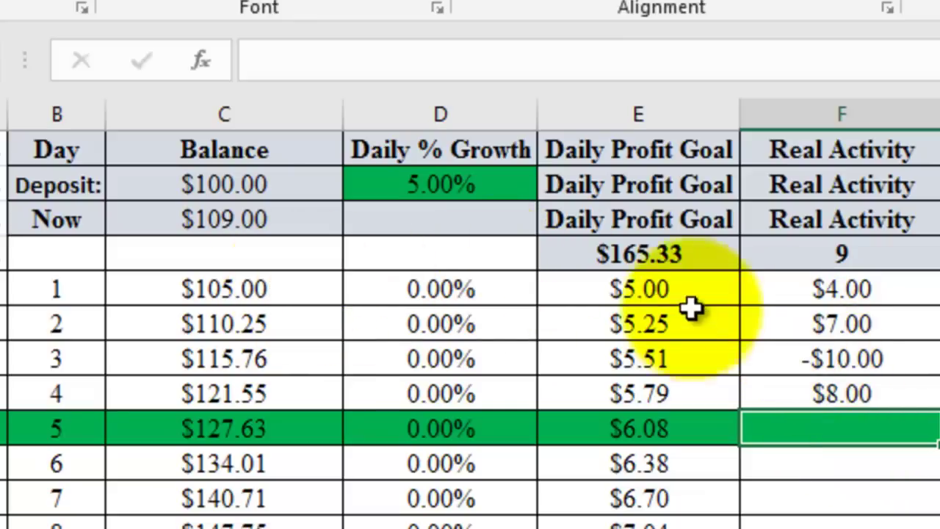
{"action": "left_click", "coordinate": [831, 287]}
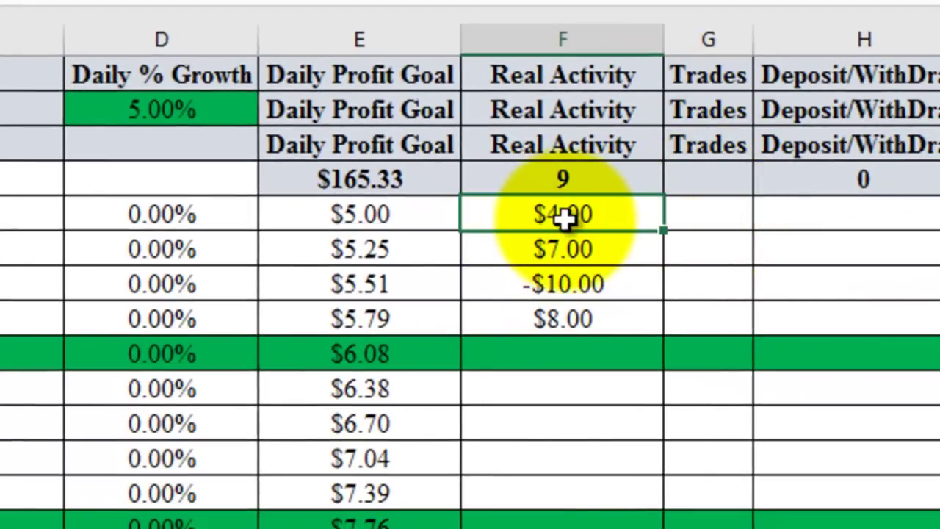
Enter trade counts 2, 1, 10 and 6 for days 1 to 4 in the Trades column
{"action": "left_click", "coordinate": [696, 212]}
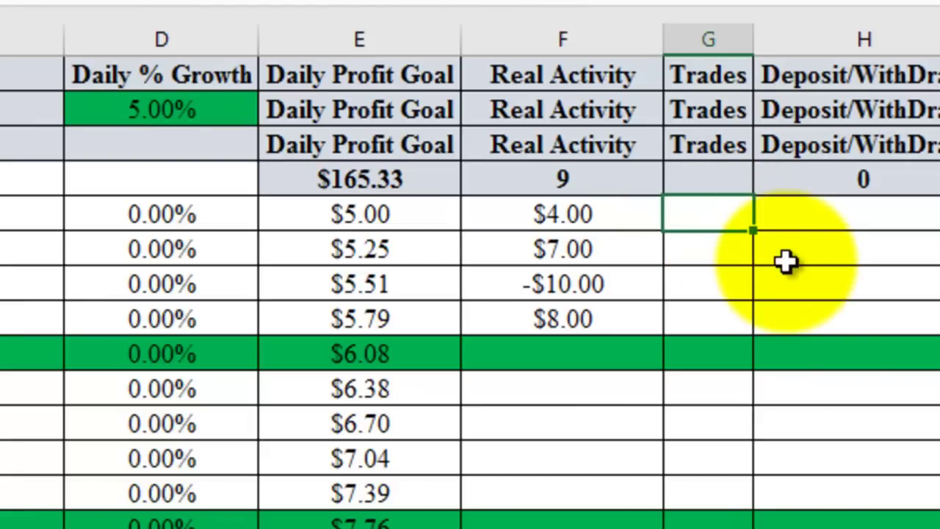
{"action": "type", "text": "2"}
{"action": "key", "text": "Return"}
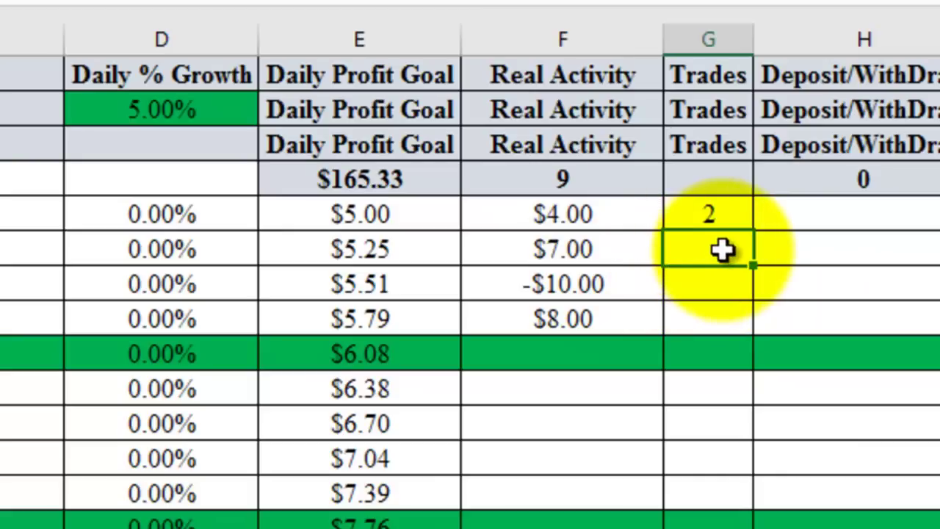
{"action": "type", "text": "1"}
{"action": "key", "text": "Return"}
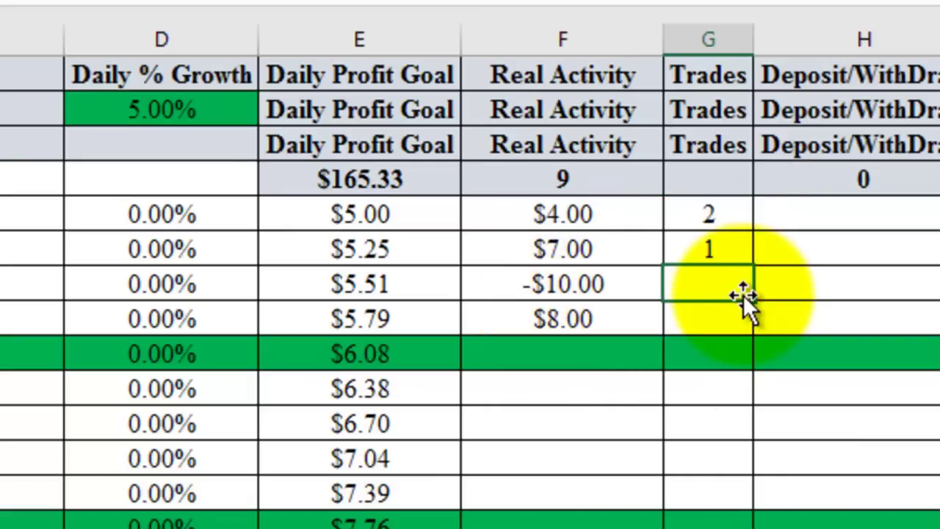
{"action": "type", "text": "10"}
{"action": "key", "text": "Return"}
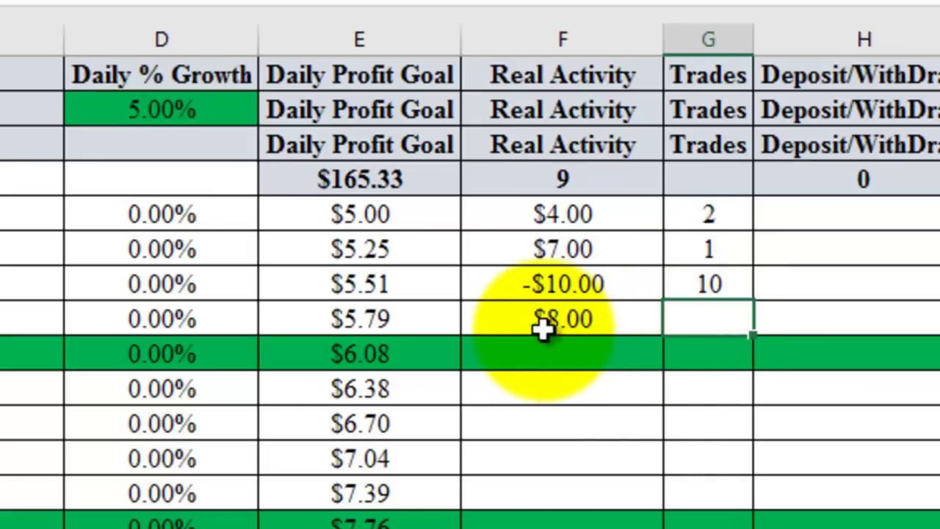
{"action": "double_click", "coordinate": [731, 329]}
{"action": "type", "text": "6"}
{"action": "key", "text": "Return"}
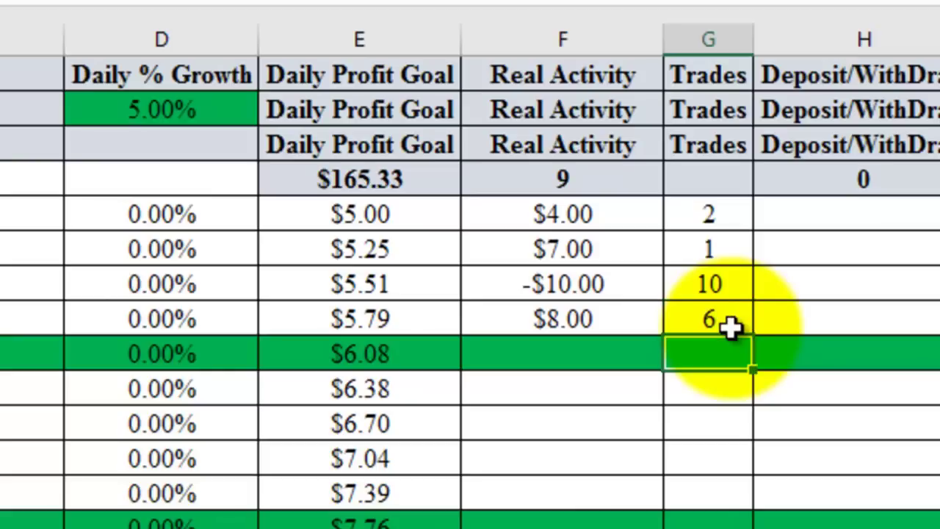
{"action": "left_click_drag", "start_coordinate": [708, 212], "coordinate": [710, 299]}
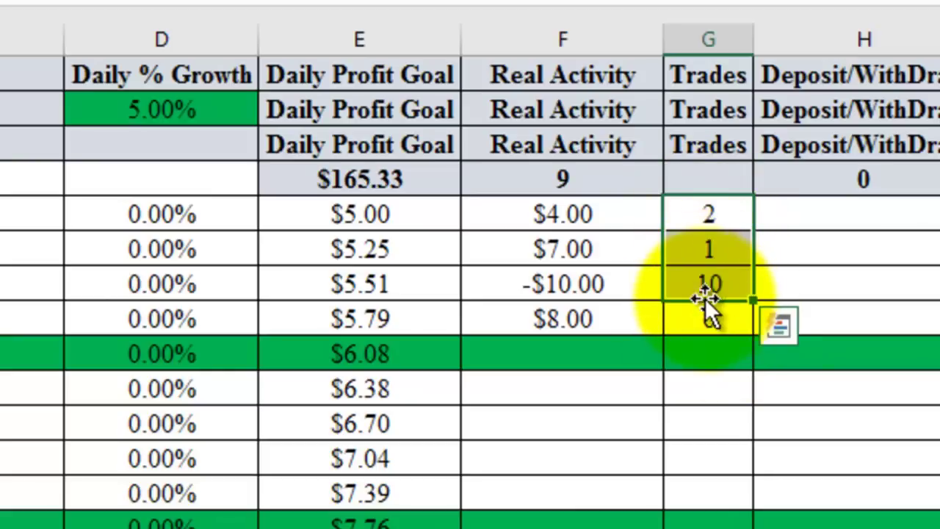
{"action": "left_click", "coordinate": [567, 215]}
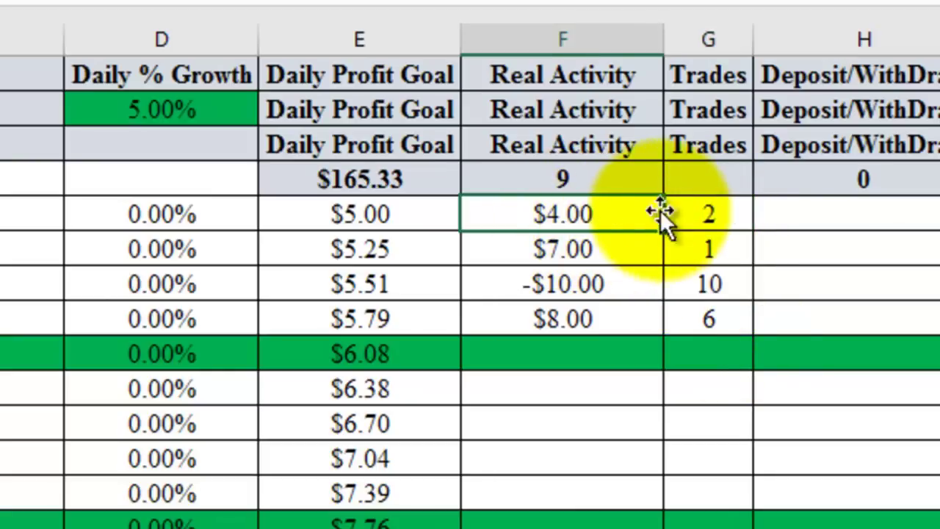
{"action": "left_click", "coordinate": [705, 213]}
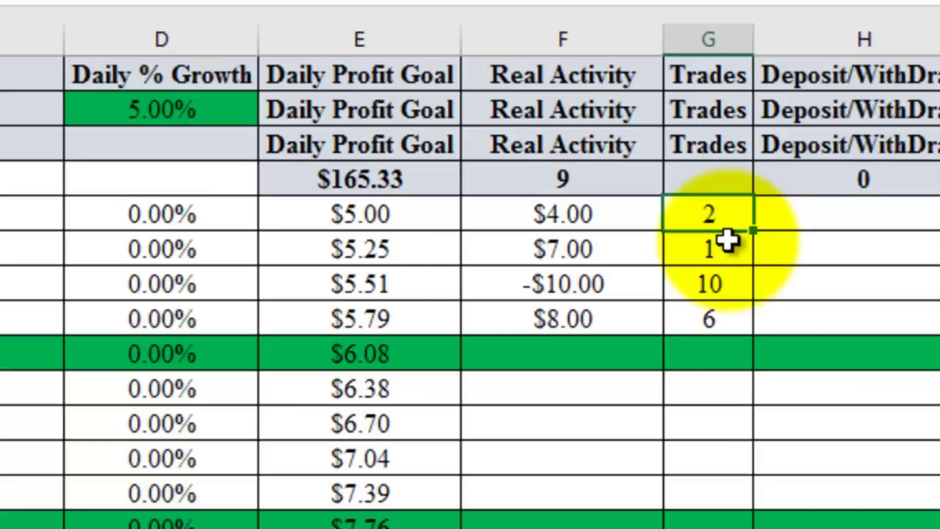
Change day 1's Real Activity from 4 to 5 and check it against its $5.00 Daily Profit Goal
{"action": "left_click", "coordinate": [535, 212]}
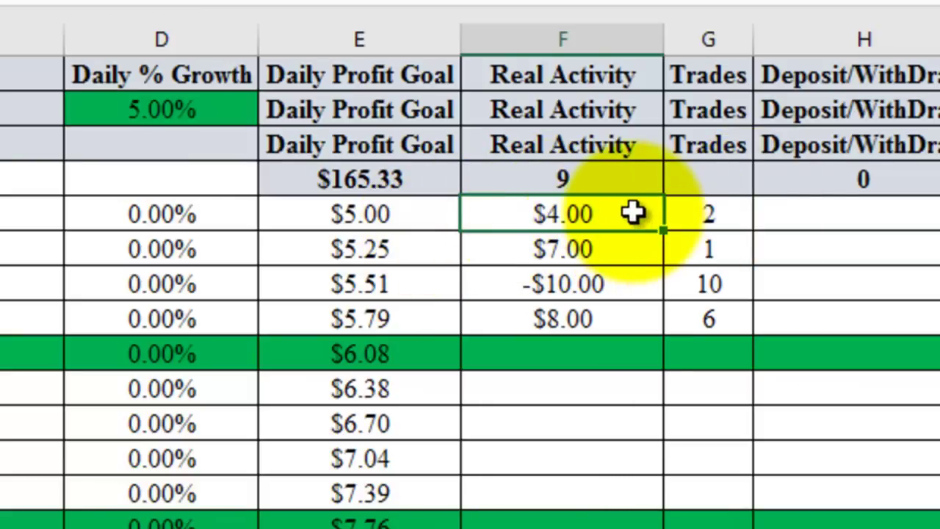
{"action": "type", "text": "5"}
{"action": "key", "text": "Return"}
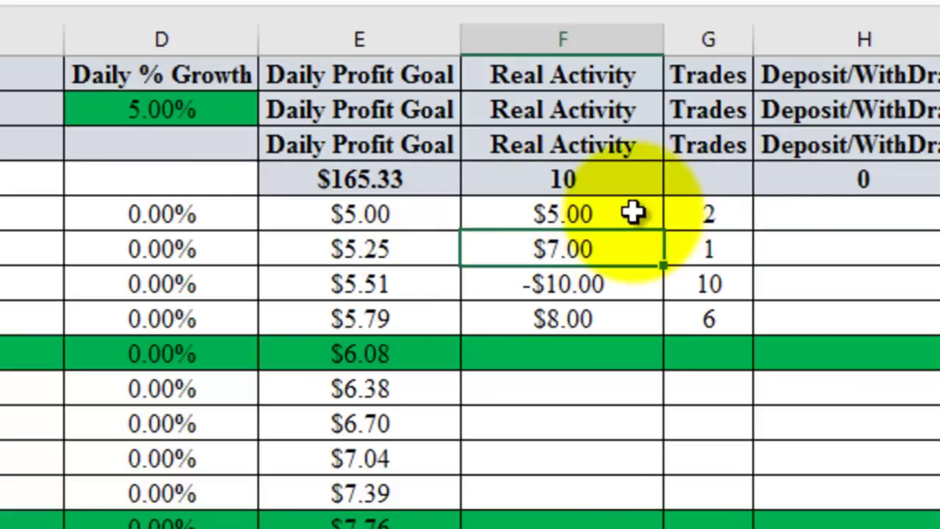
{"action": "left_click", "coordinate": [633, 212]}
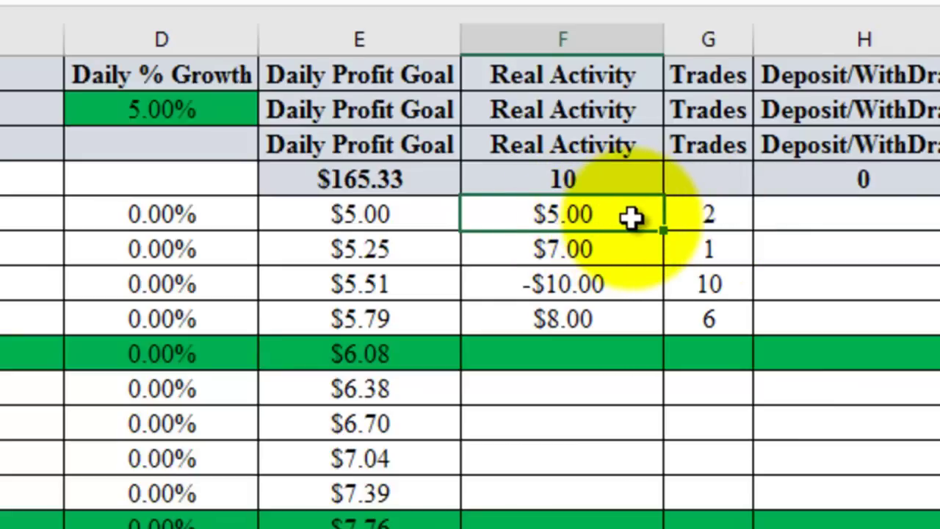
{"action": "left_click", "coordinate": [365, 218]}
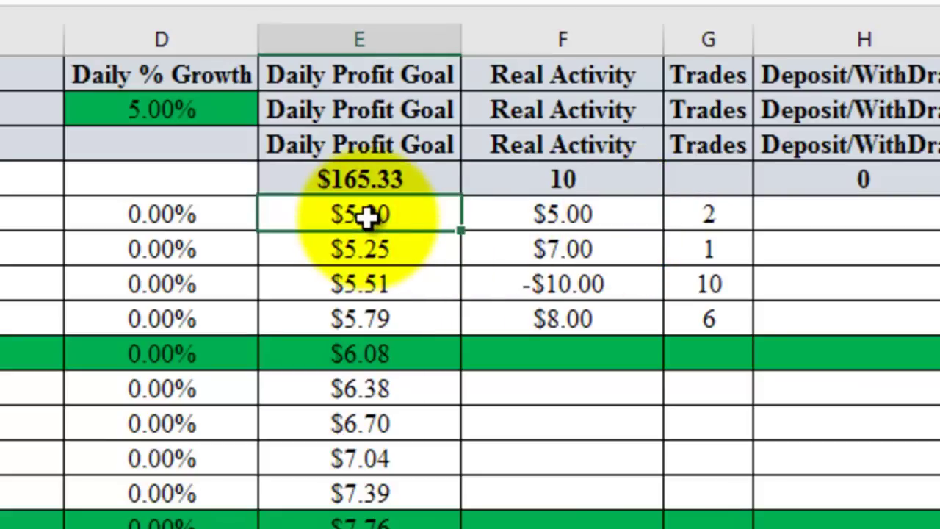
{"action": "left_click", "coordinate": [554, 211]}
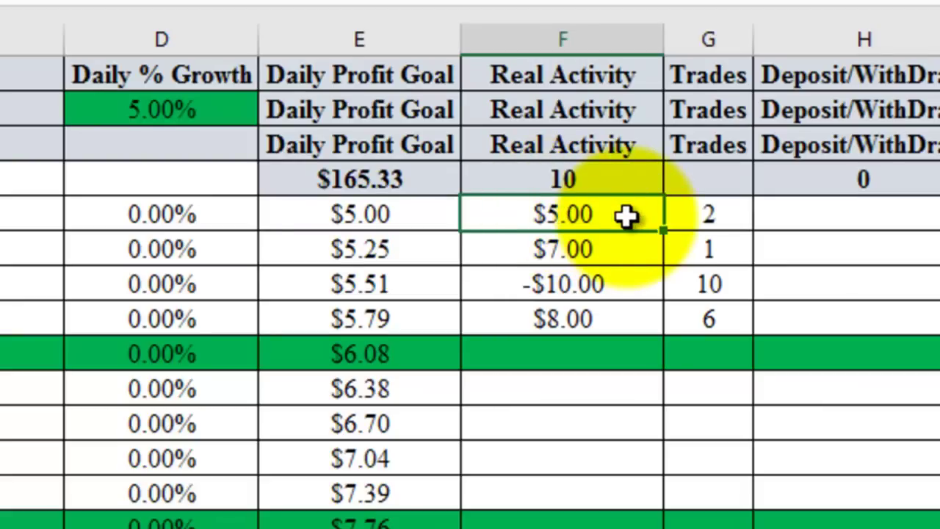
{"action": "left_click", "coordinate": [424, 216]}
{"action": "left_click", "coordinate": [513, 219]}
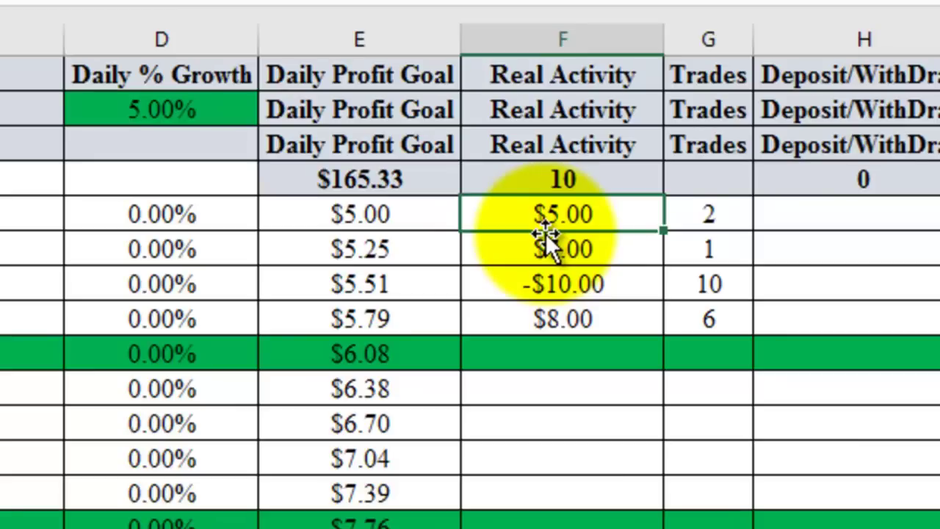
Select the Real Activity and Trades ranges for days 1 to 5 to review them
{"action": "left_click", "coordinate": [546, 345]}
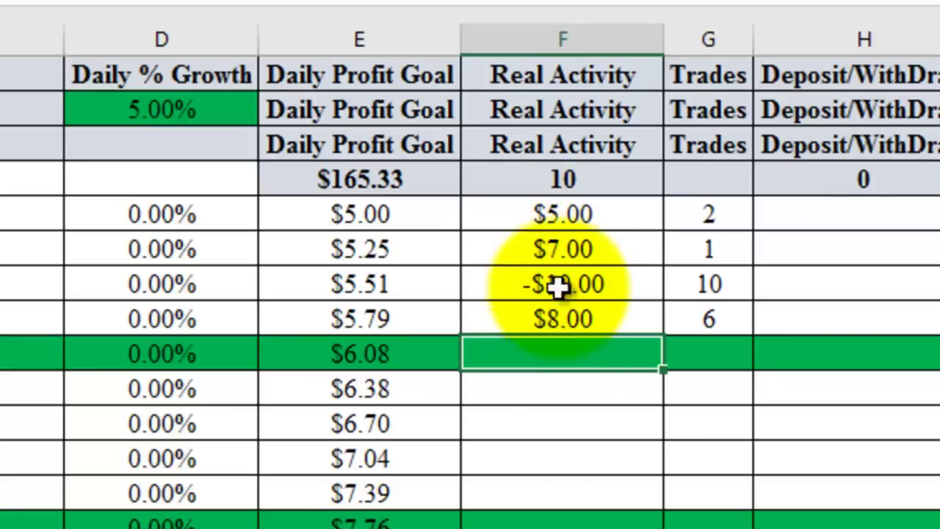
{"action": "left_click", "coordinate": [555, 215]}
{"action": "left_click_drag", "start_coordinate": [555, 214], "coordinate": [585, 358]}
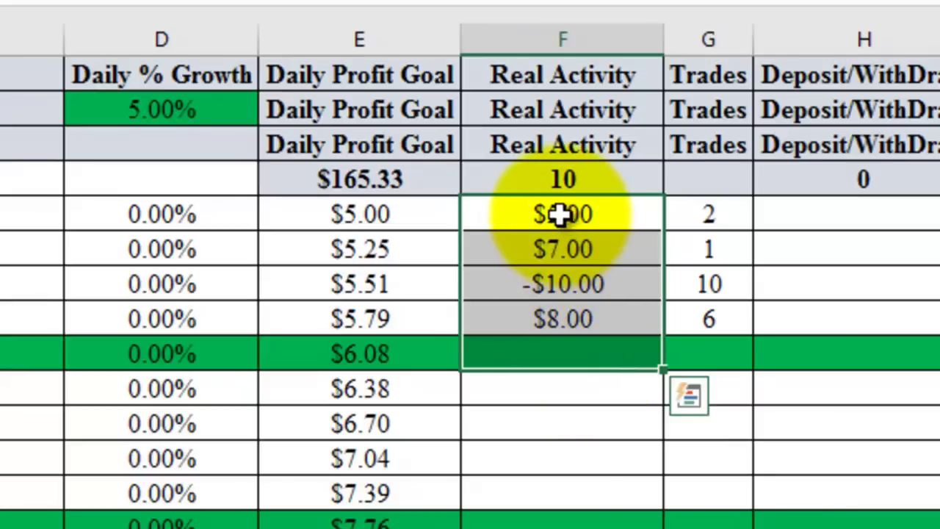
{"action": "left_click_drag", "start_coordinate": [724, 204], "coordinate": [612, 325]}
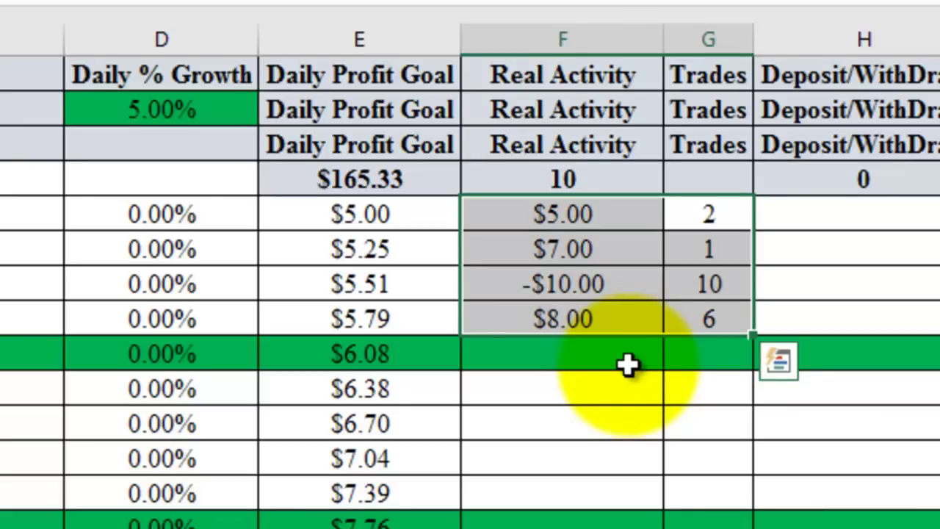
Log day 5 with $10 Real Activity and 6 trades
{"action": "left_click", "coordinate": [583, 357]}
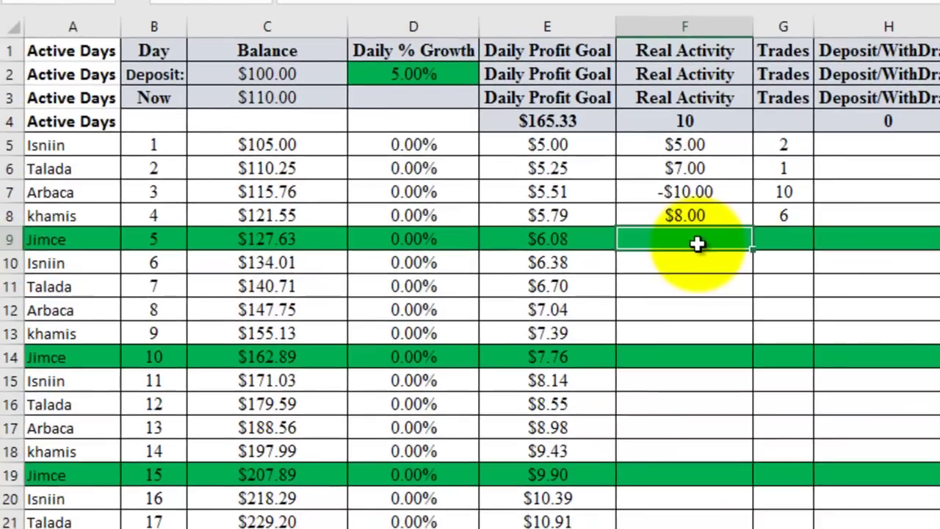
{"action": "type", "text": "10"}
{"action": "key", "text": "Tab"}
{"action": "type", "text": "6"}
{"action": "key", "text": "Return"}
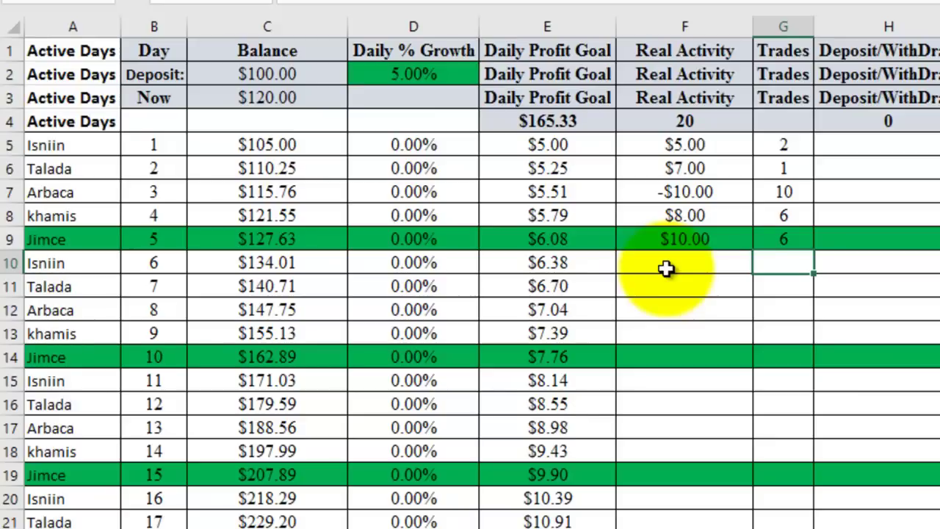
{"action": "left_click_drag", "start_coordinate": [674, 142], "coordinate": [674, 238]}
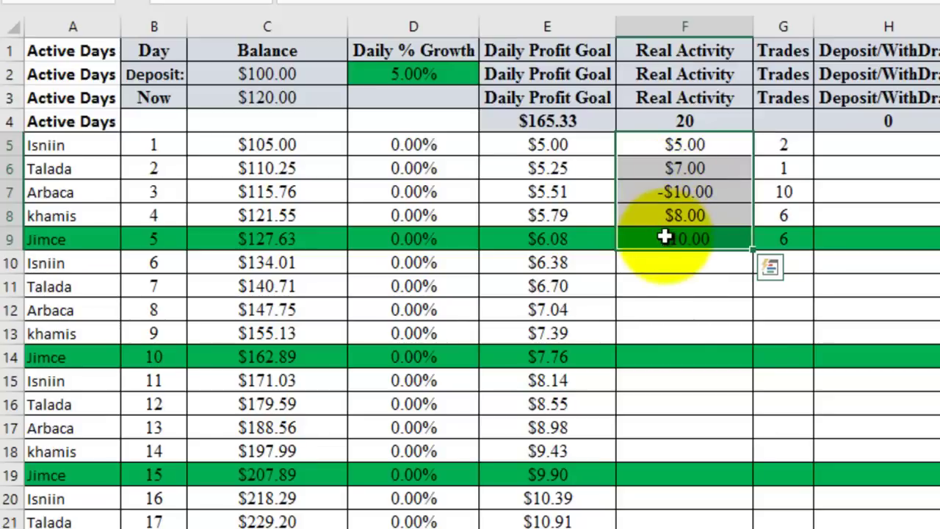
{"action": "left_click", "coordinate": [680, 200]}
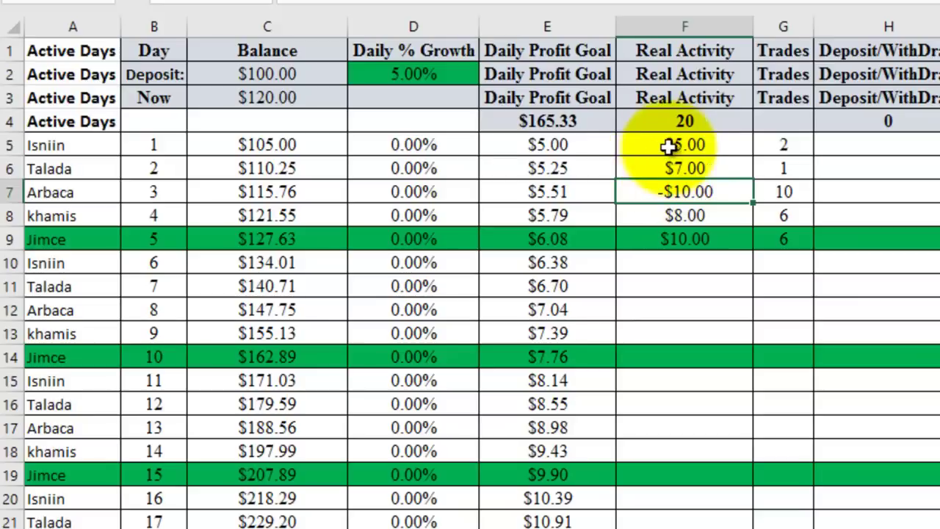
Clear all Real Activity and Trades entries in F5:G11
{"action": "left_click_drag", "start_coordinate": [657, 148], "coordinate": [794, 292]}
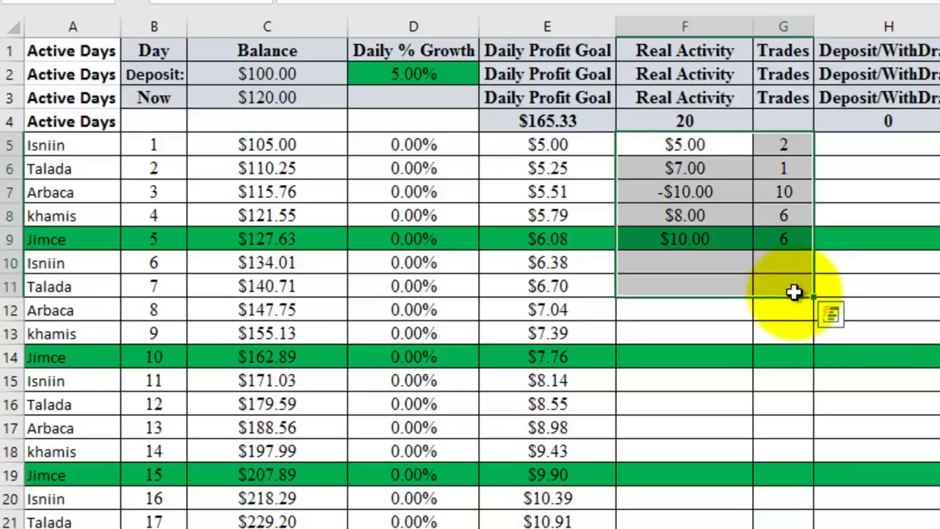
{"action": "key", "text": "Delete"}
{"action": "left_click", "coordinate": [672, 202]}
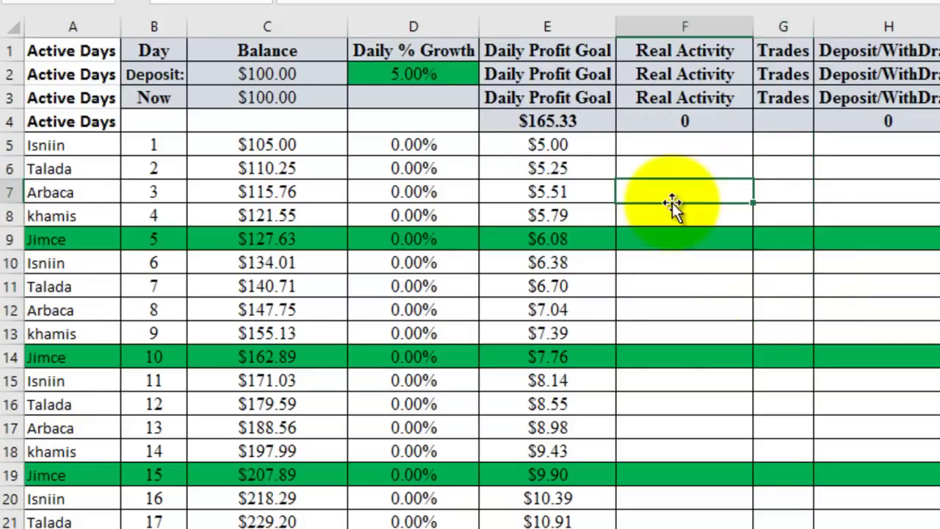
Set the deposit in C2 to 1000, making day 1's profit goal $50.00
{"action": "left_click", "coordinate": [271, 70]}
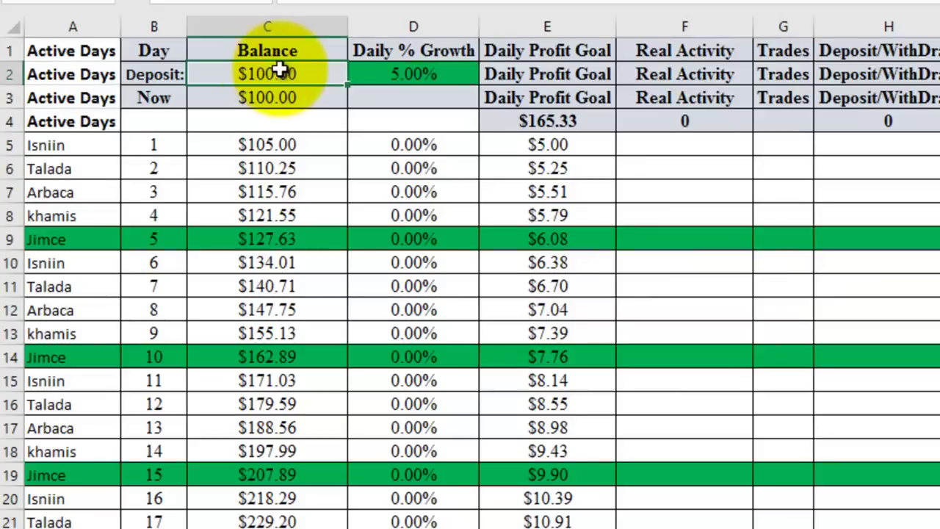
{"action": "type", "text": "1000"}
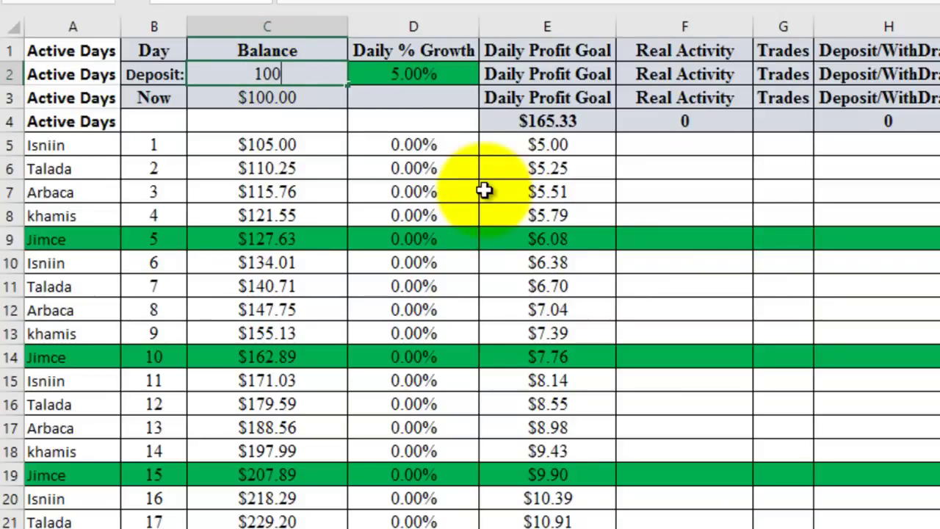
{"action": "key", "text": "Return"}
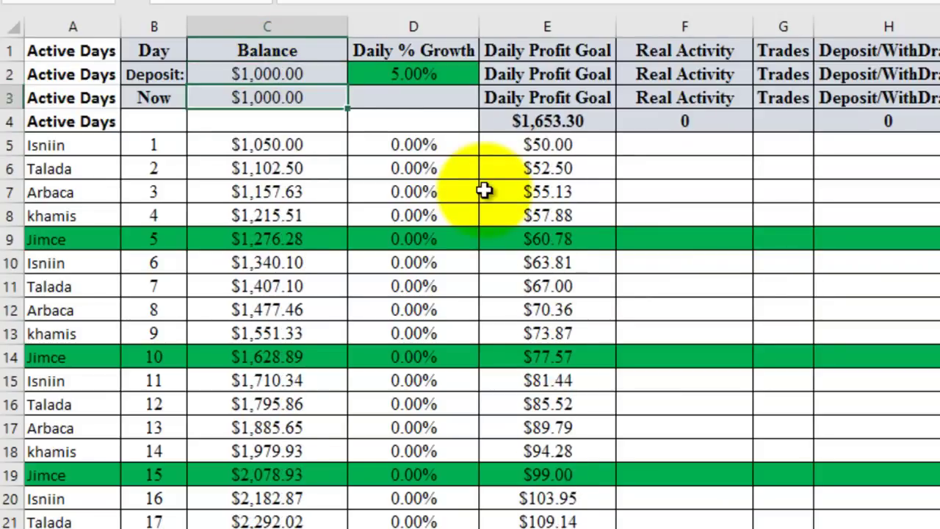
{"action": "left_click", "coordinate": [558, 146]}
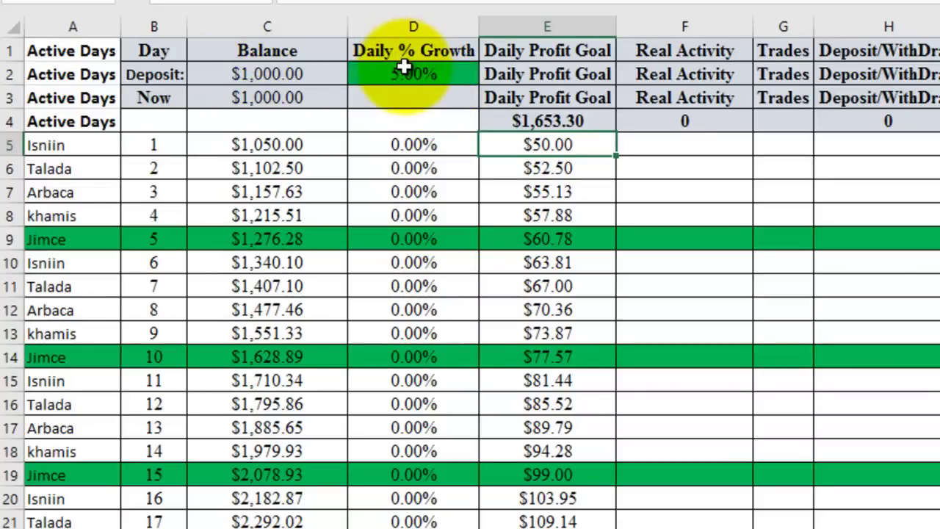
{"action": "left_click", "coordinate": [416, 73]}
{"action": "left_click", "coordinate": [298, 73]}
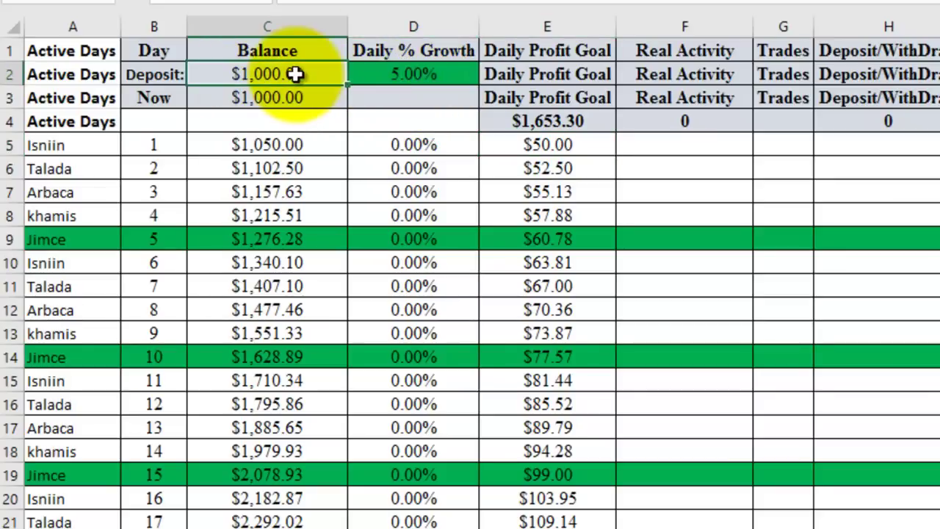
{"action": "left_click", "coordinate": [397, 75]}
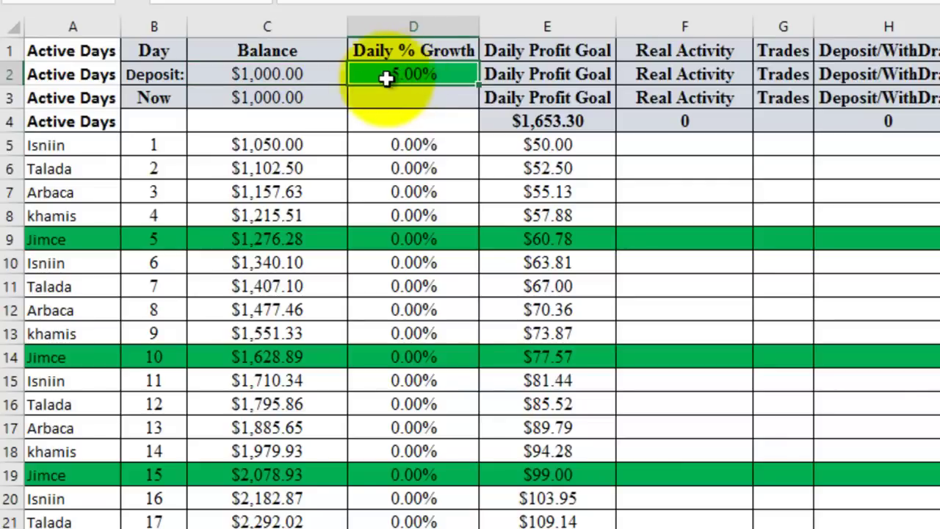
{"action": "left_click", "coordinate": [290, 79]}
{"action": "left_click", "coordinate": [551, 150]}
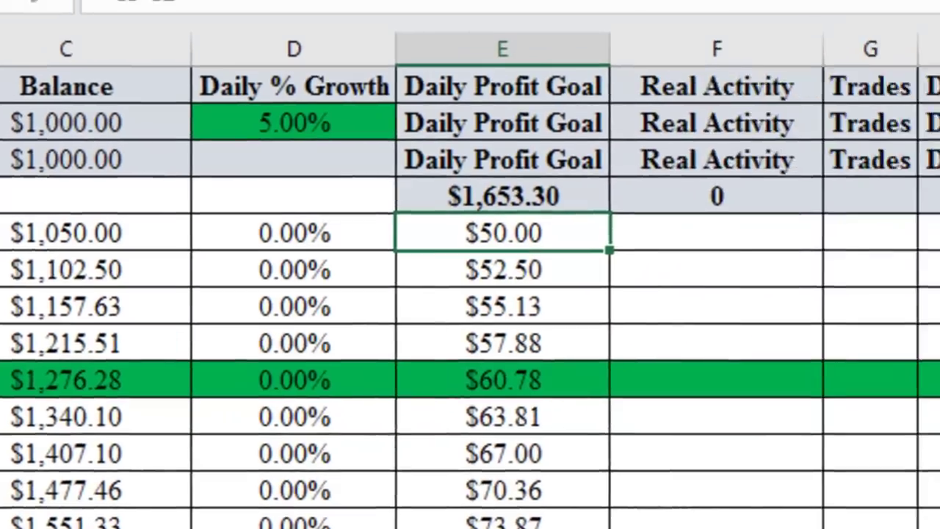
{"action": "left_click", "coordinate": [549, 212]}
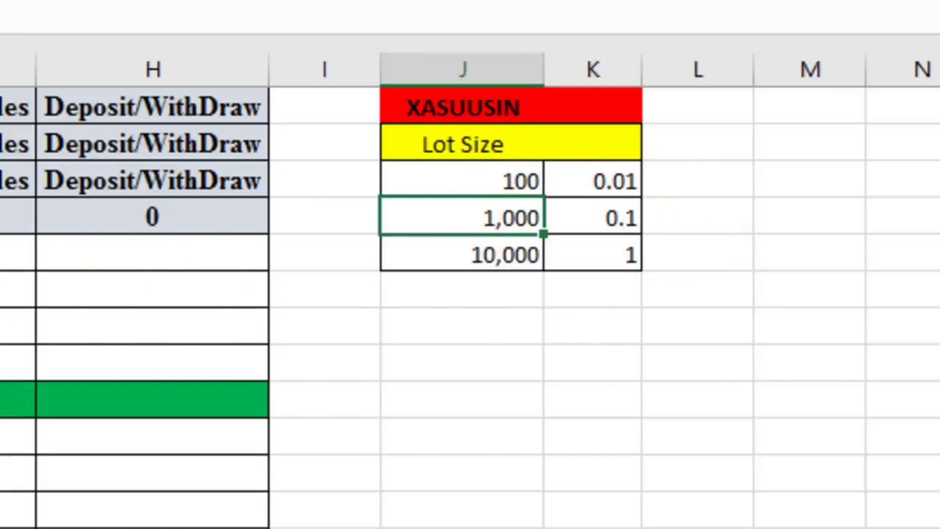
Enter 55 as day 1's Real Activity in F5
{"action": "left_click", "coordinate": [152, 237]}
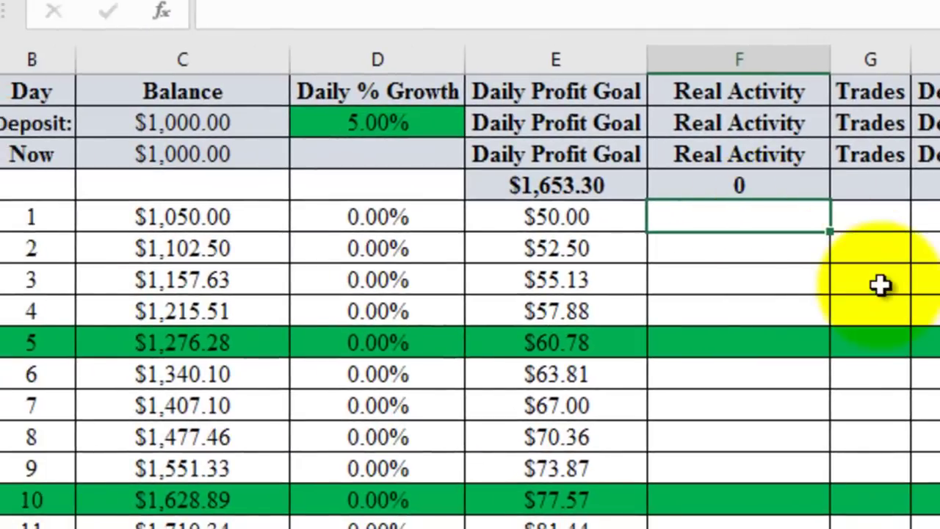
{"action": "key", "text": "F2"}
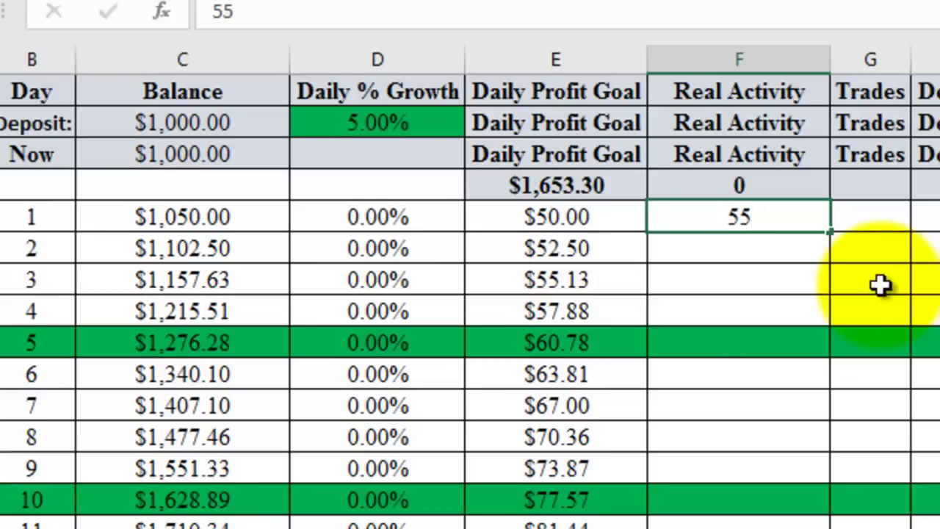
{"action": "key", "text": "Return"}
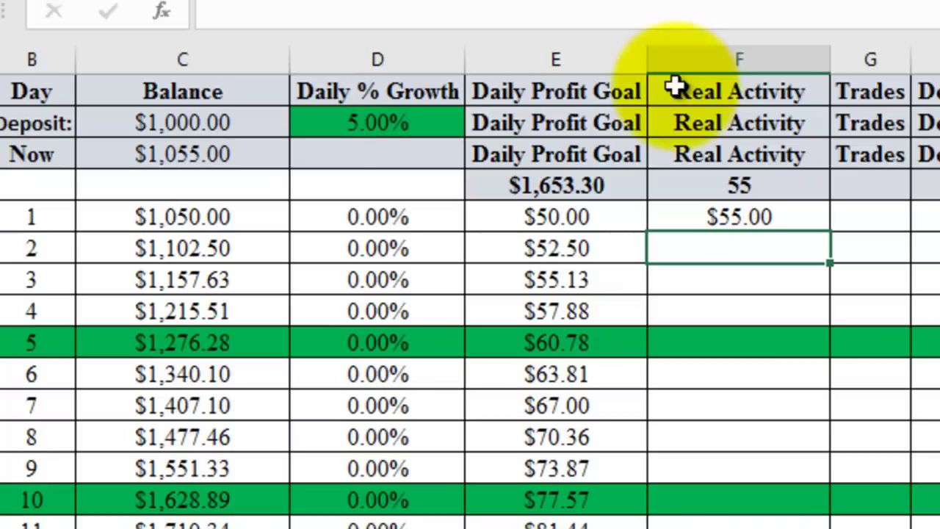
Try a 10,000 deposit and check day 1's profit goal, activity and growth percentage
{"action": "left_click", "coordinate": [187, 121]}
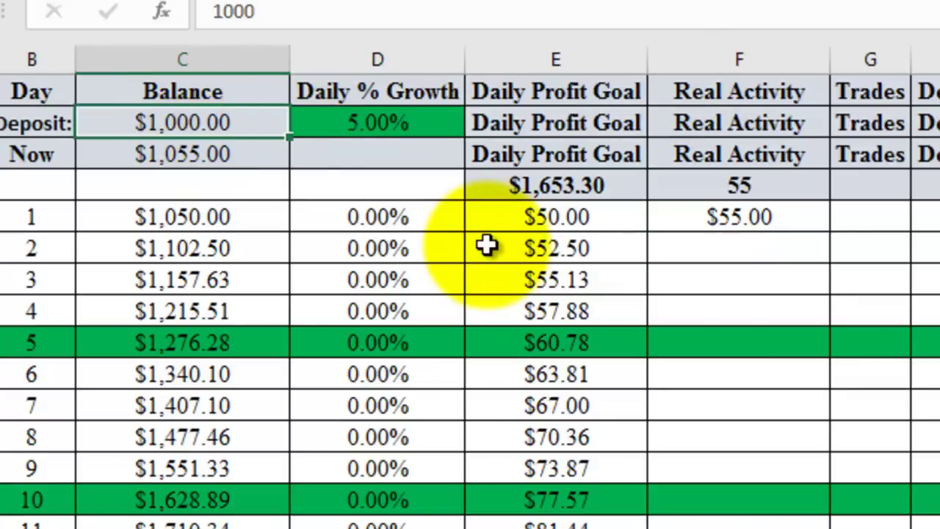
{"action": "type", "text": "10,0"}
{"action": "type", "text": "00"}
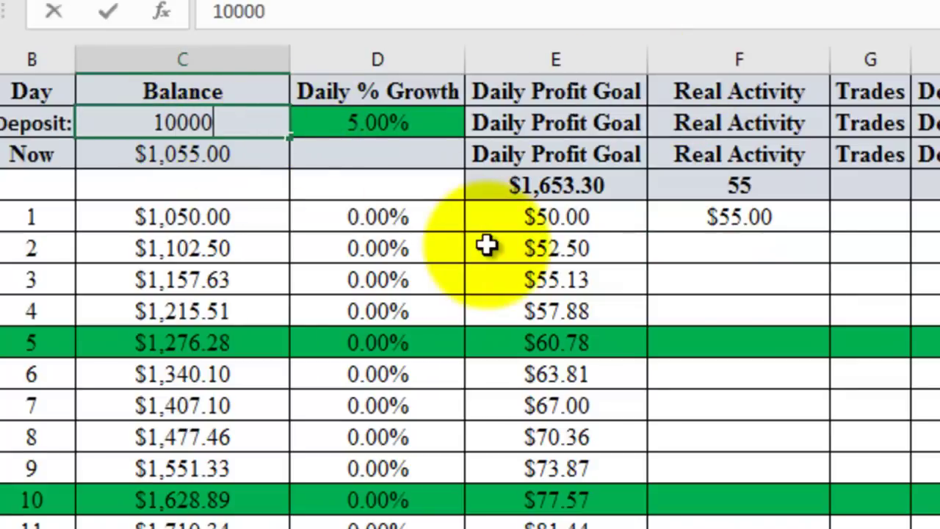
{"action": "key", "text": "Return"}
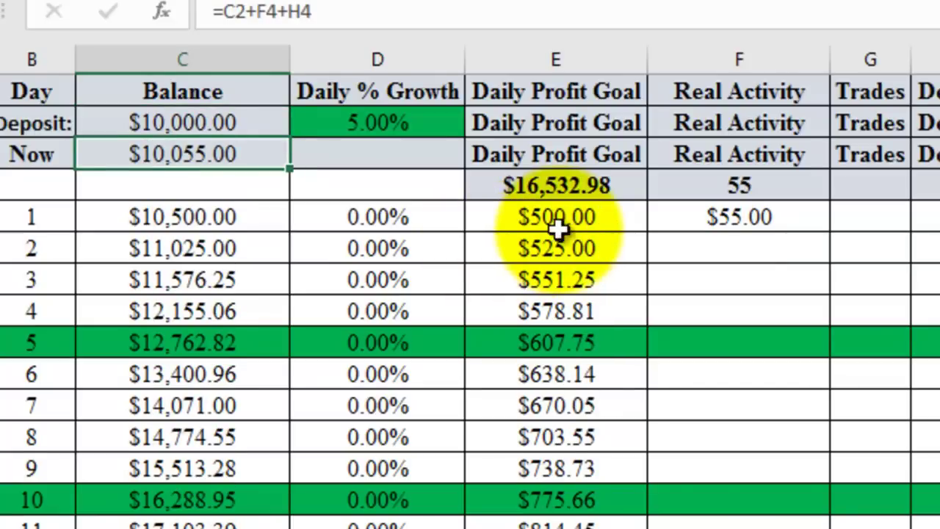
{"action": "left_click", "coordinate": [551, 217]}
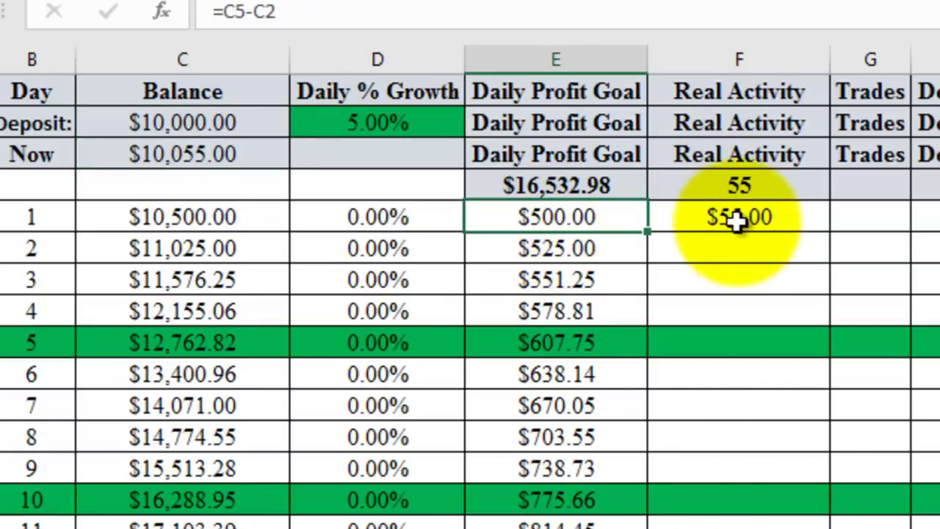
{"action": "left_click", "coordinate": [722, 218]}
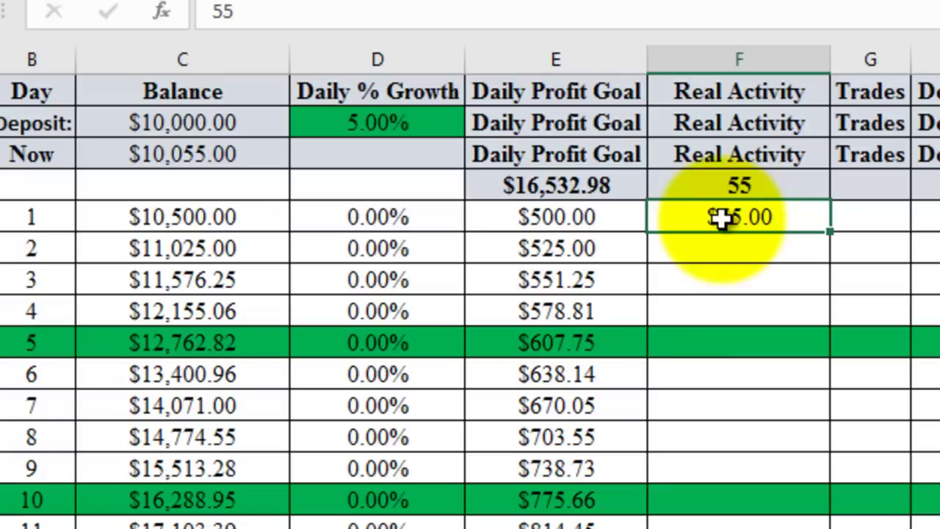
{"action": "left_click", "coordinate": [353, 121]}
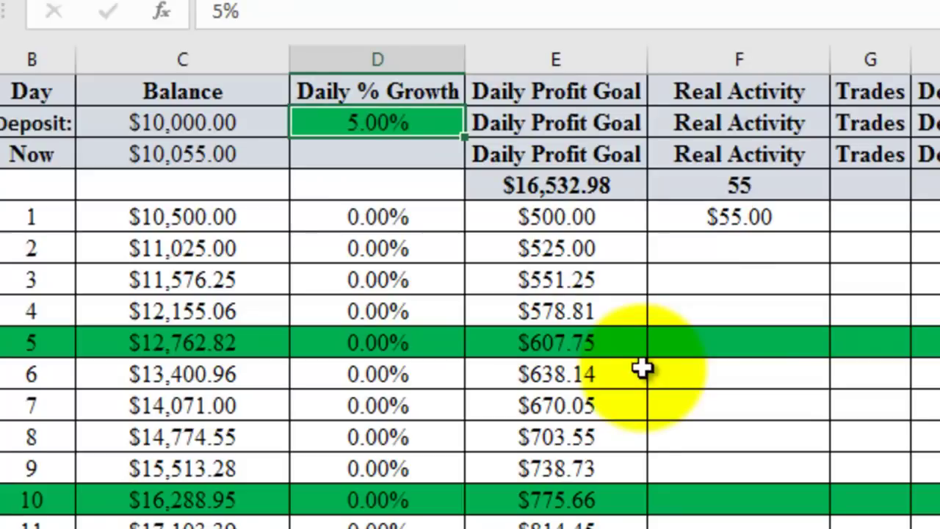
Reset the deposit to 100 and enter 5 as day 1's Real Activity
{"action": "left_click", "coordinate": [165, 124]}
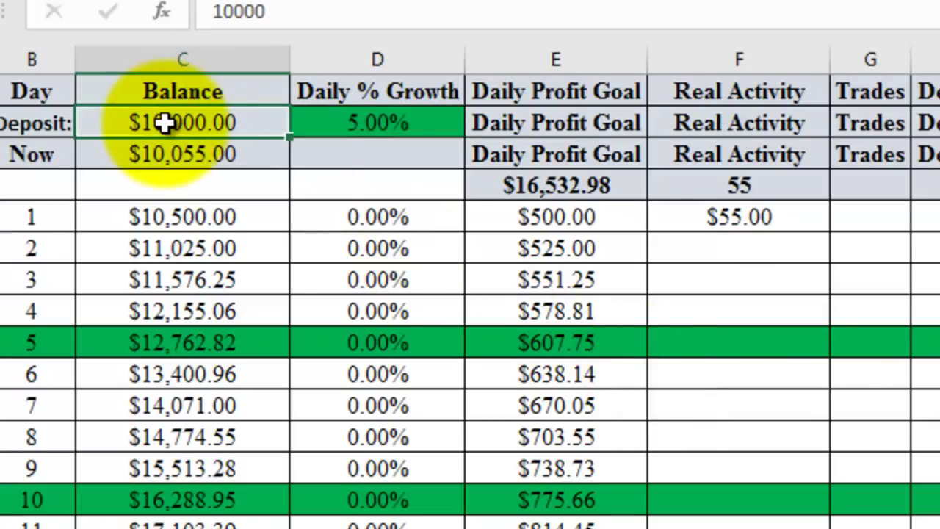
{"action": "type", "text": "100"}
{"action": "key", "text": "Return"}
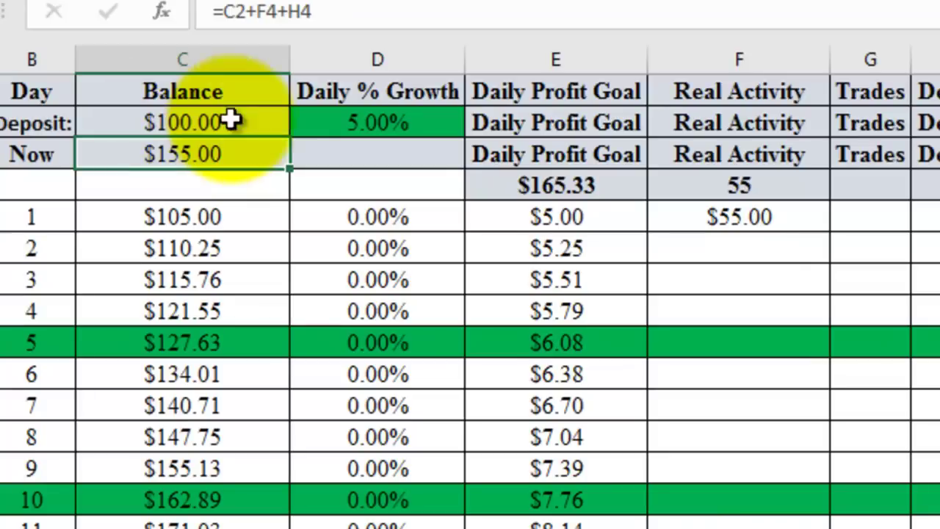
{"action": "left_click", "coordinate": [361, 130]}
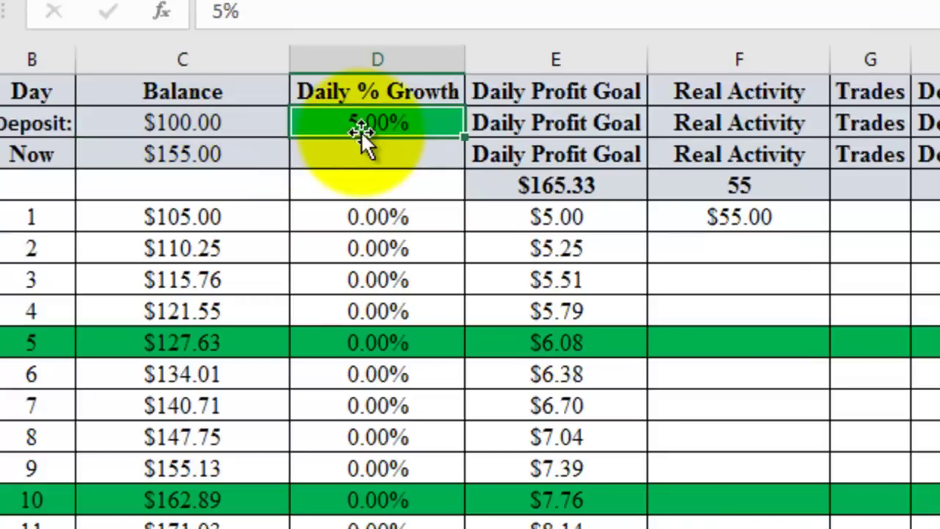
{"action": "left_click", "coordinate": [754, 220]}
{"action": "type", "text": "5"}
{"action": "key", "text": "Return"}
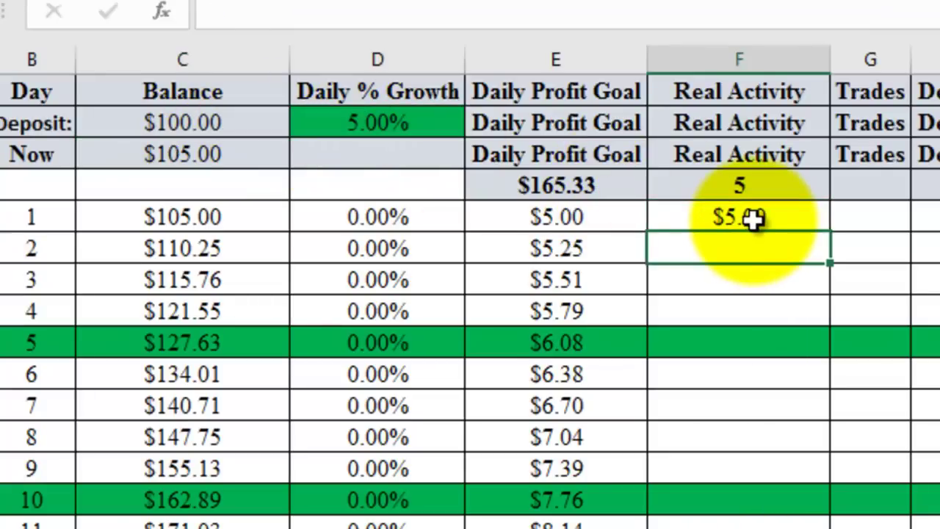
{"action": "left_click", "coordinate": [785, 215]}
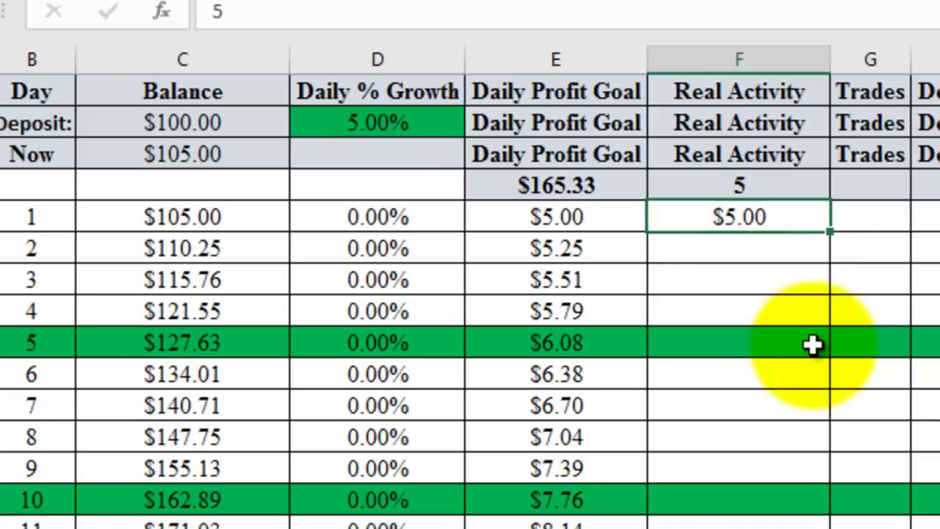
{"action": "left_click", "coordinate": [204, 125]}
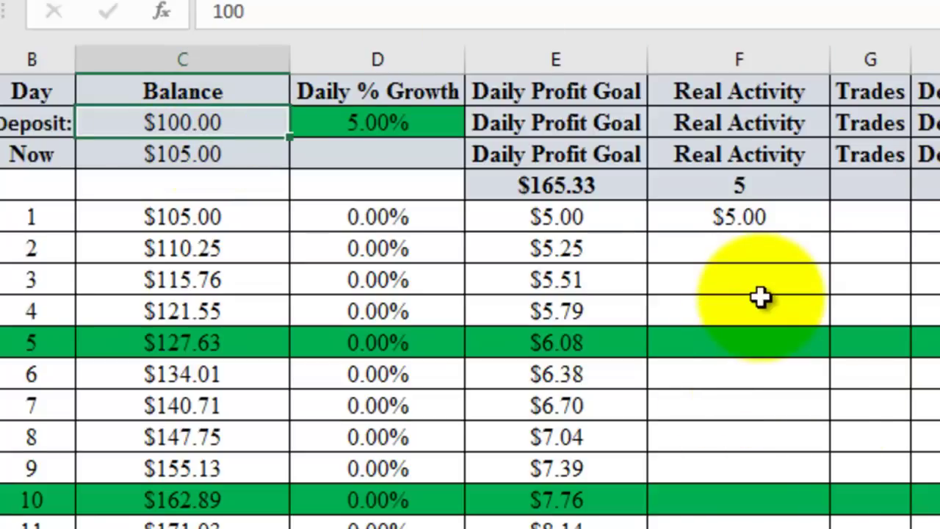
{"action": "left_click", "coordinate": [750, 220]}
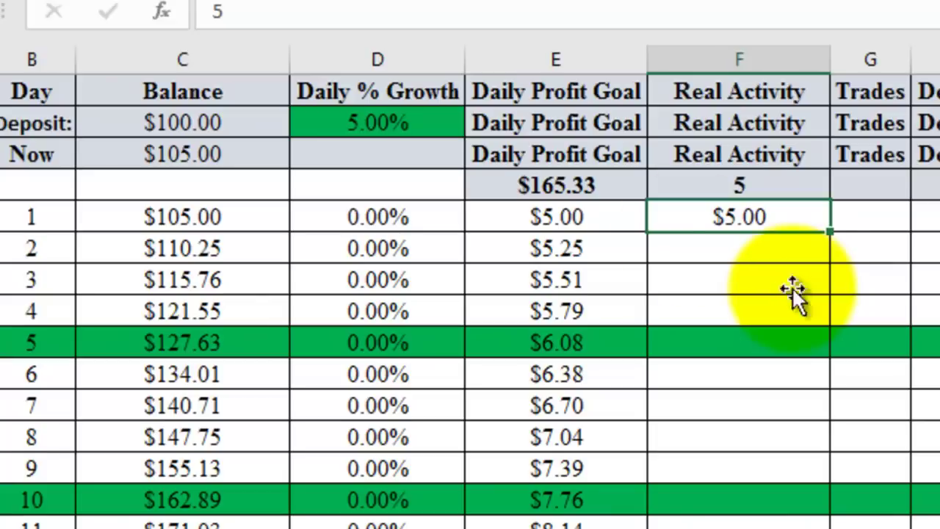
{"action": "left_click", "coordinate": [385, 119]}
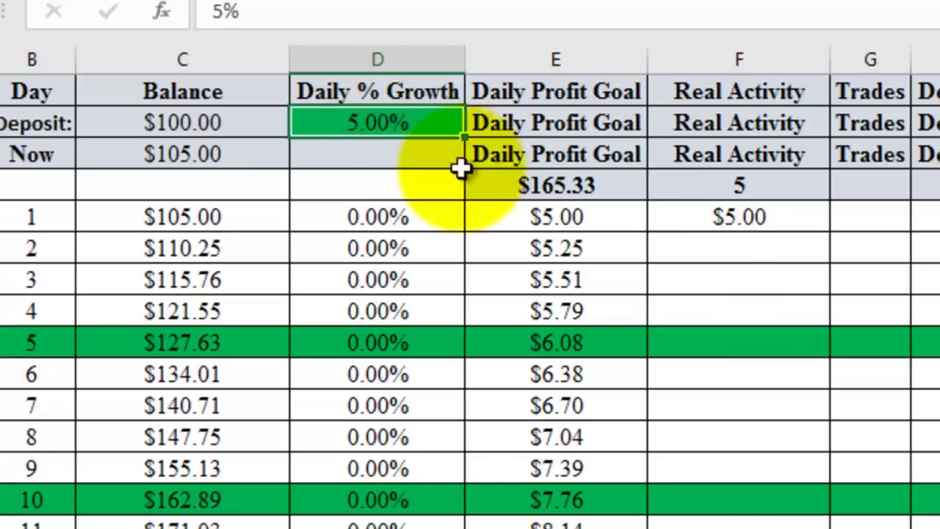
{"action": "left_click", "coordinate": [728, 302]}
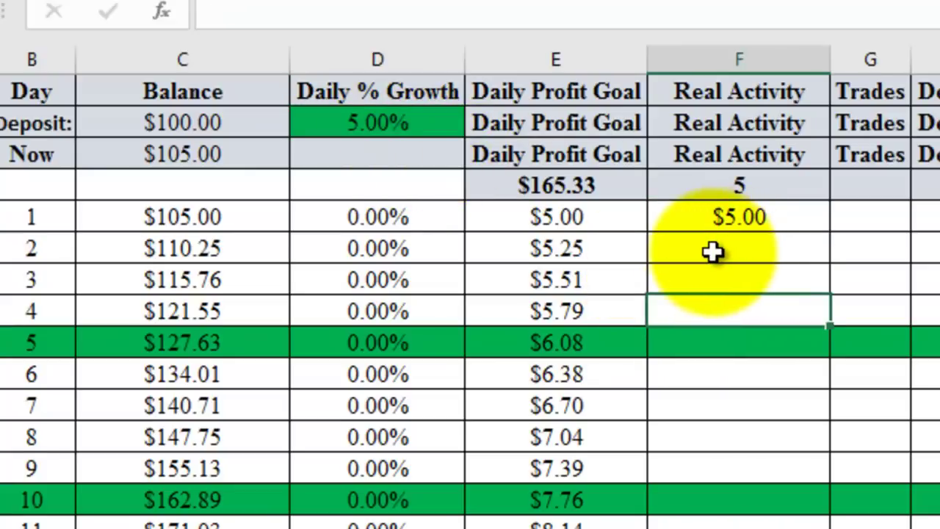
{"action": "left_click", "coordinate": [714, 252]}
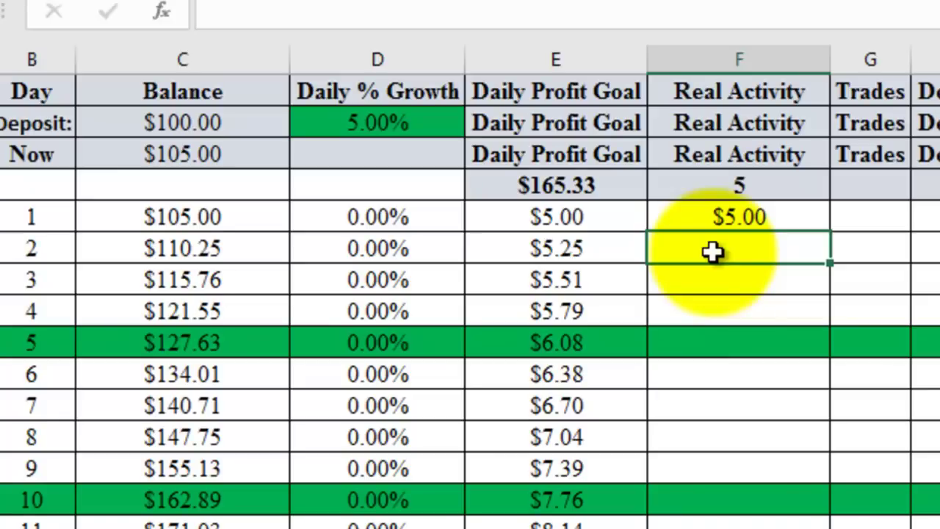
{"action": "left_click", "coordinate": [400, 126]}
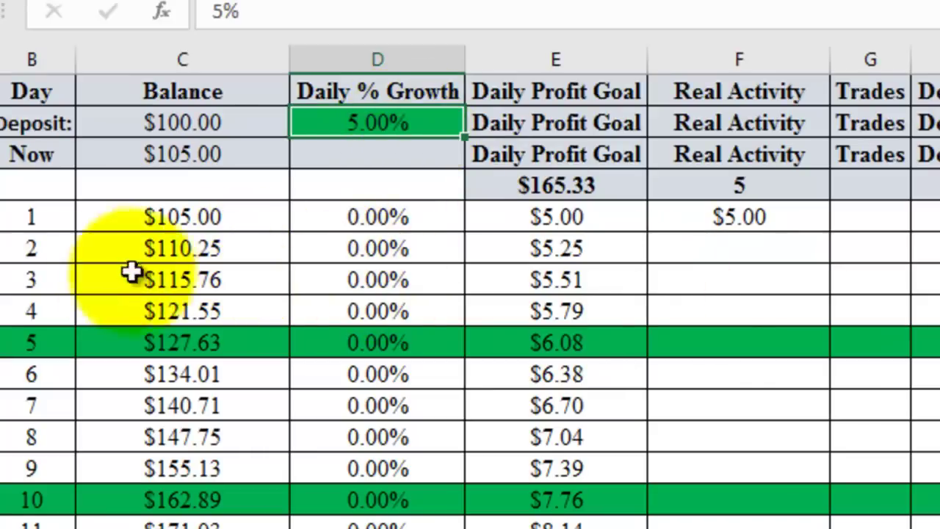
{"action": "left_click", "coordinate": [3, 215]}
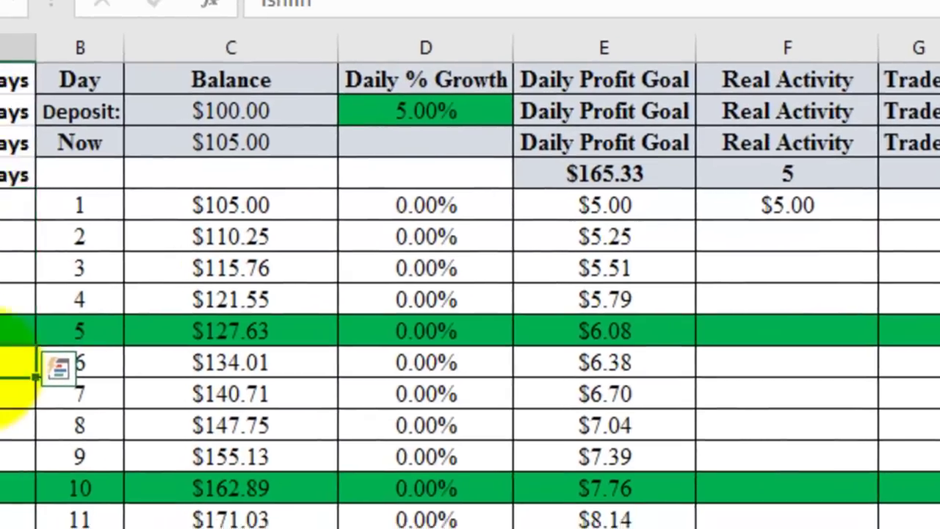
{"action": "left_click_drag", "start_coordinate": [7, 374], "coordinate": [116, 434]}
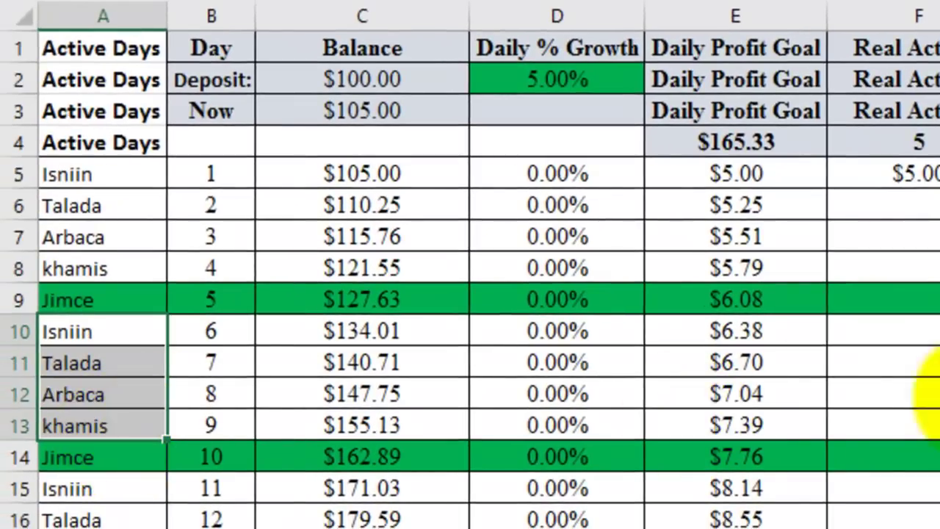
{"action": "left_click", "coordinate": [917, 173]}
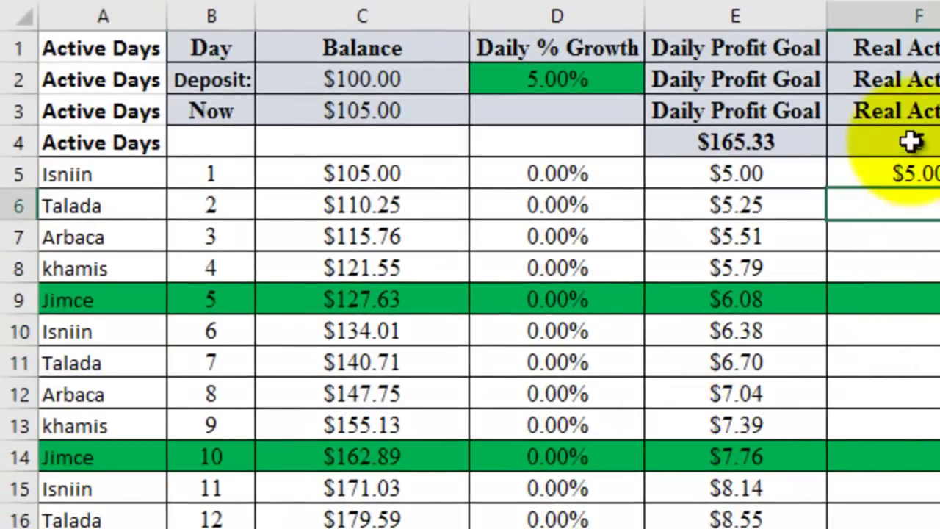
{"action": "left_click", "coordinate": [919, 206]}
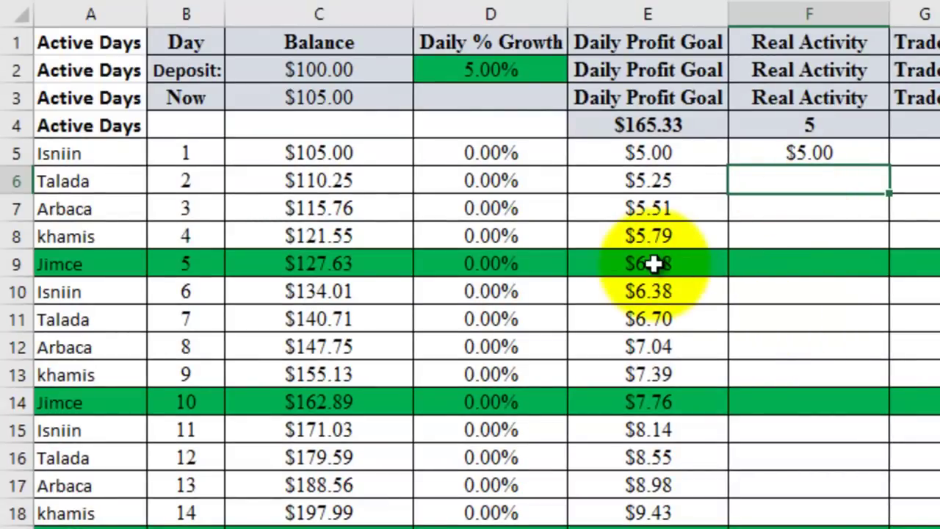
{"action": "left_click", "coordinate": [328, 70]}
{"action": "left_click", "coordinate": [313, 95]}
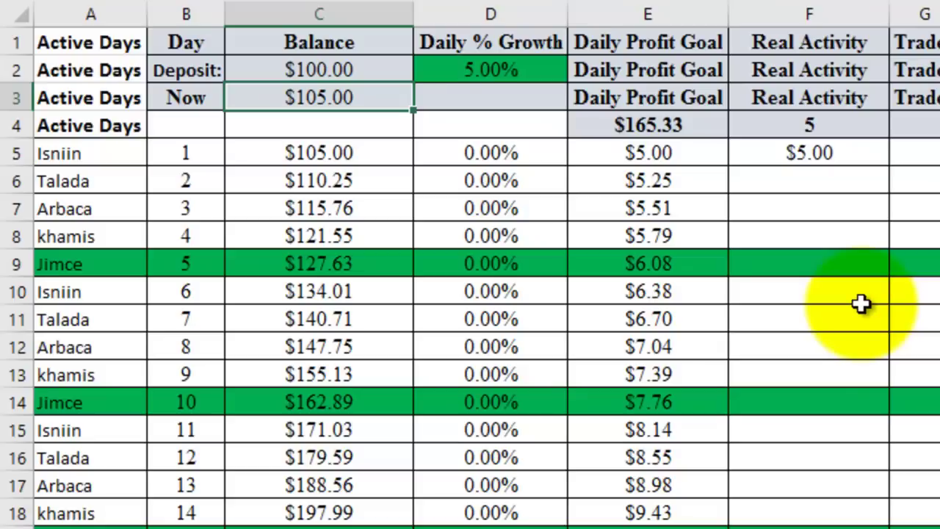
{"action": "left_click", "coordinate": [809, 184]}
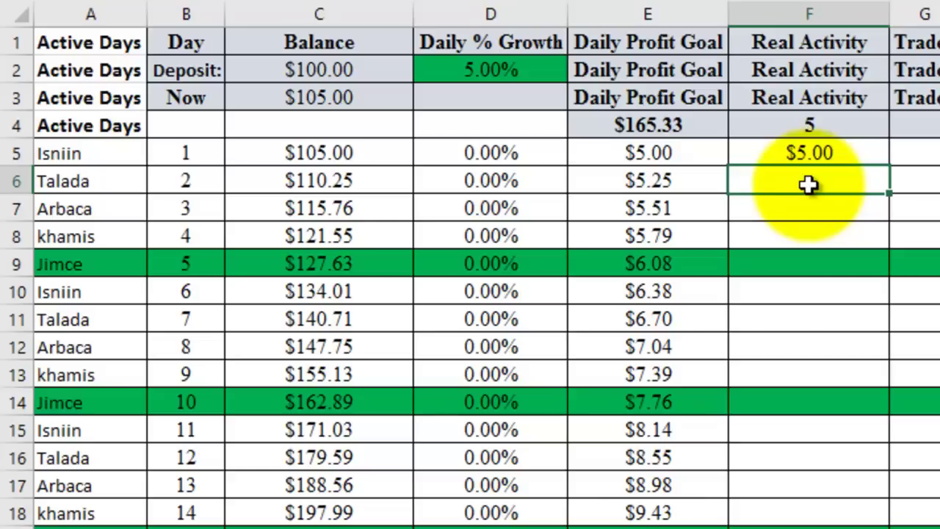
Log losses of -5, -$11 and -30 as Real Activity for days 1–3
{"action": "left_click", "coordinate": [808, 149]}
{"action": "type", "text": "-5"}
{"action": "key", "text": "Return"}
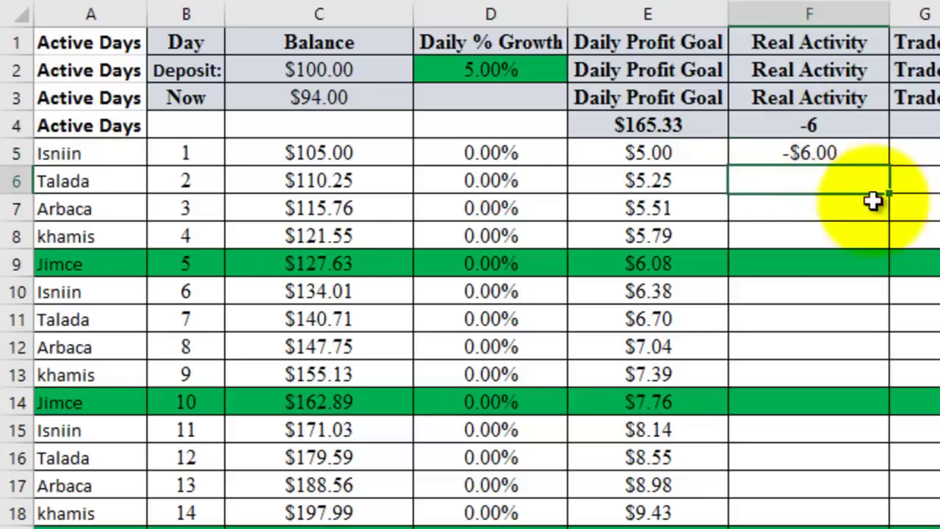
{"action": "type", "text": "-$"}
{"action": "type", "text": "11"}
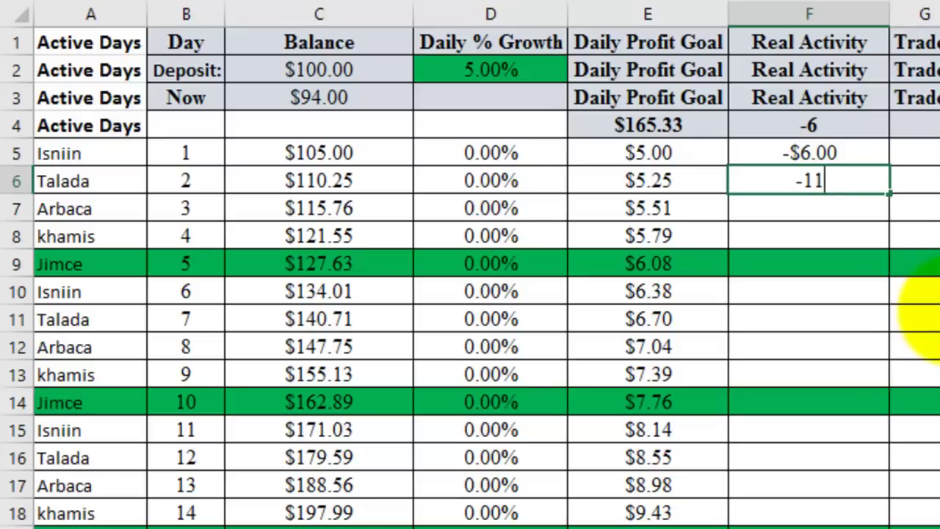
{"action": "key", "text": "Return"}
{"action": "type", "text": "-30"}
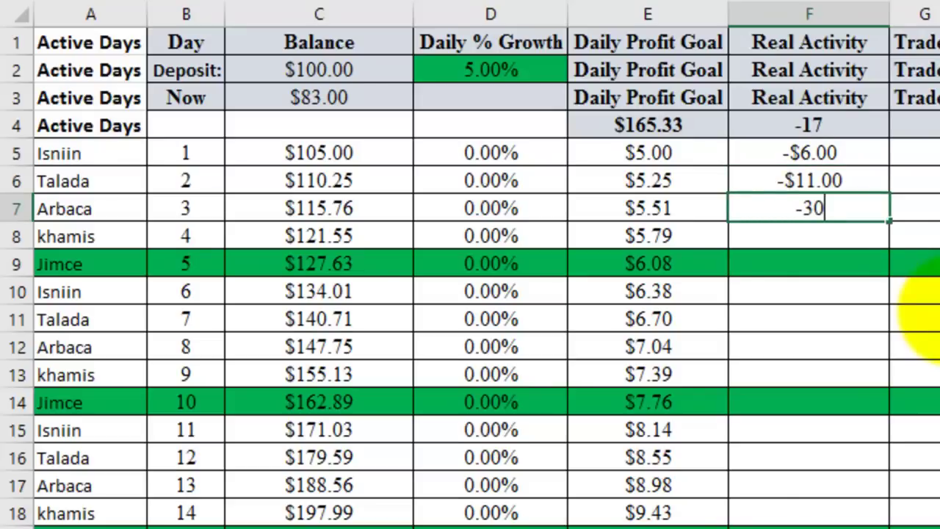
{"action": "key", "text": "Return"}
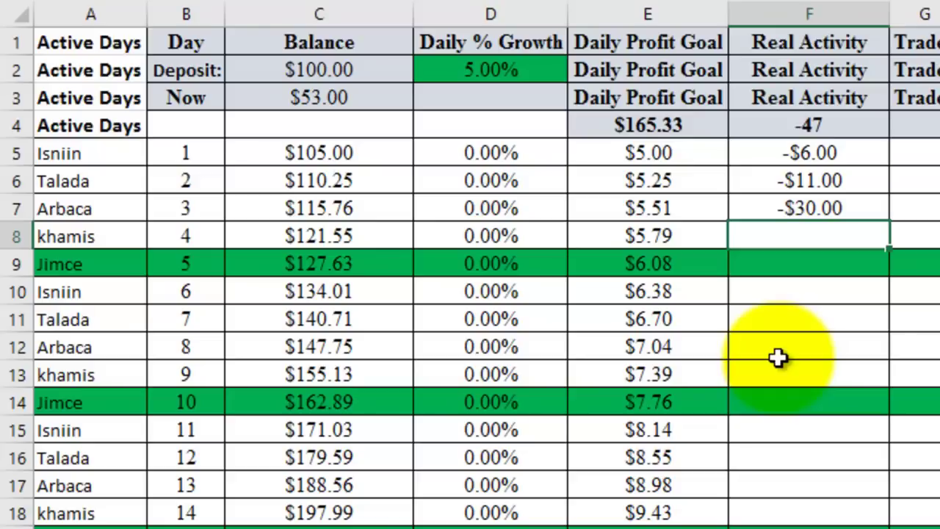
Change the deposit in C2 from 100 to $3,000.00
{"action": "left_click", "coordinate": [340, 69]}
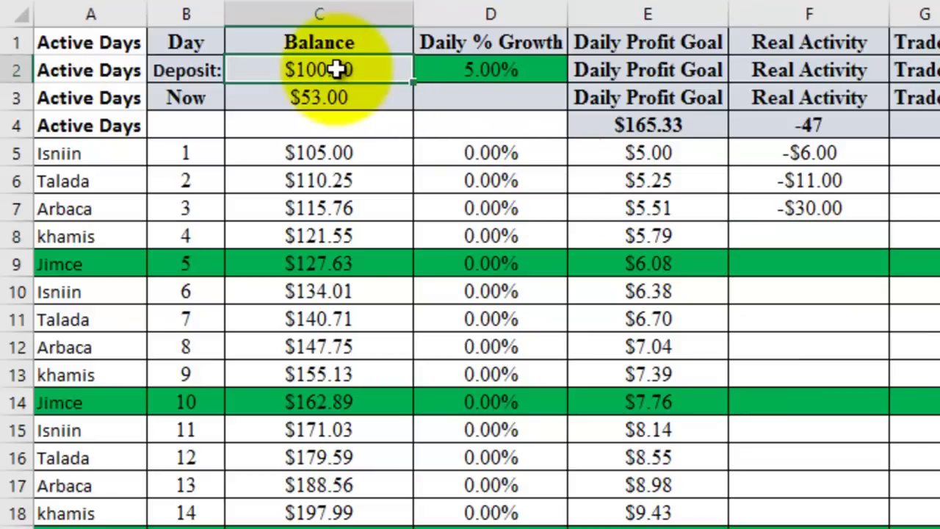
{"action": "double_click", "coordinate": [338, 70]}
{"action": "key", "text": "Delete"}
{"action": "type", "text": "3,0"}
{"action": "key", "text": "Return"}
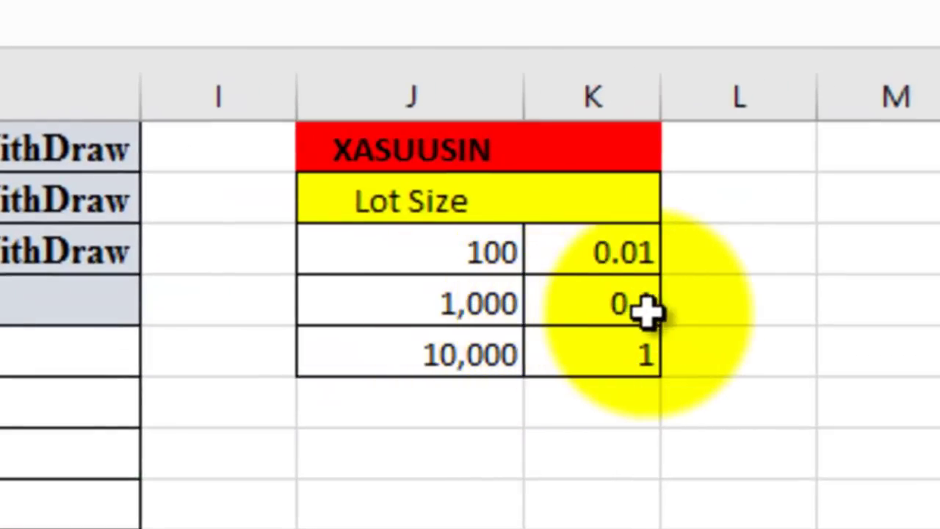
Enter 0.3 in L5 beside the 1,000 / 0.1 lot-size row
{"action": "left_click", "coordinate": [705, 310]}
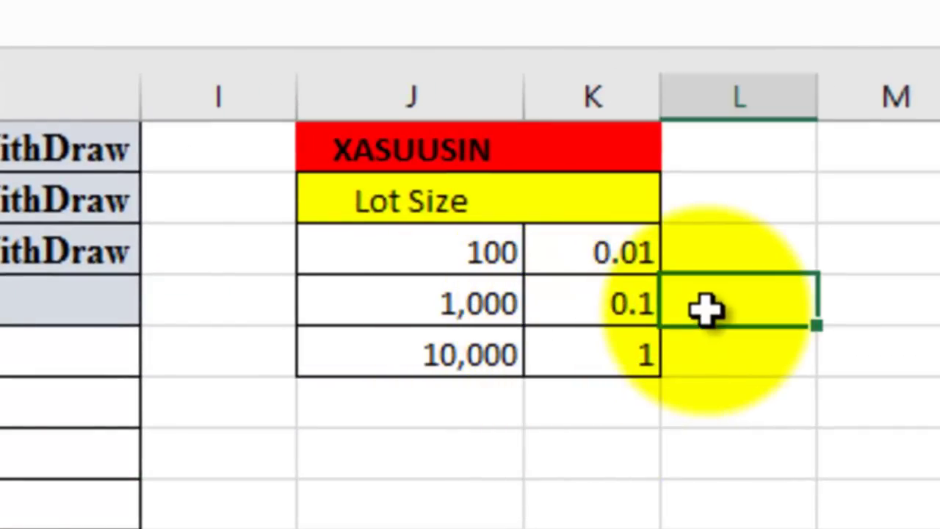
{"action": "type", "text": "0.03"}
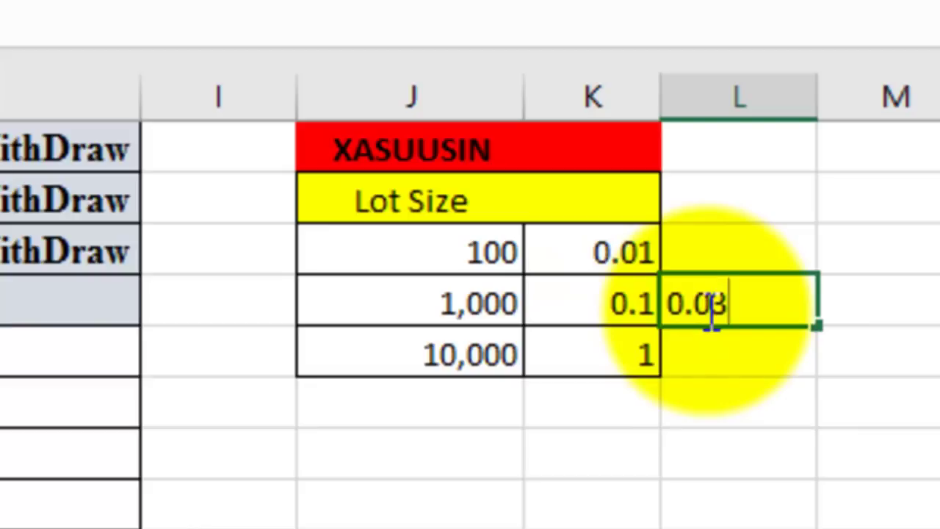
{"action": "key", "text": "BackSpace"}
{"action": "key", "text": "BackSpace"}
{"action": "type", "text": "3"}
{"action": "key", "text": "Return"}
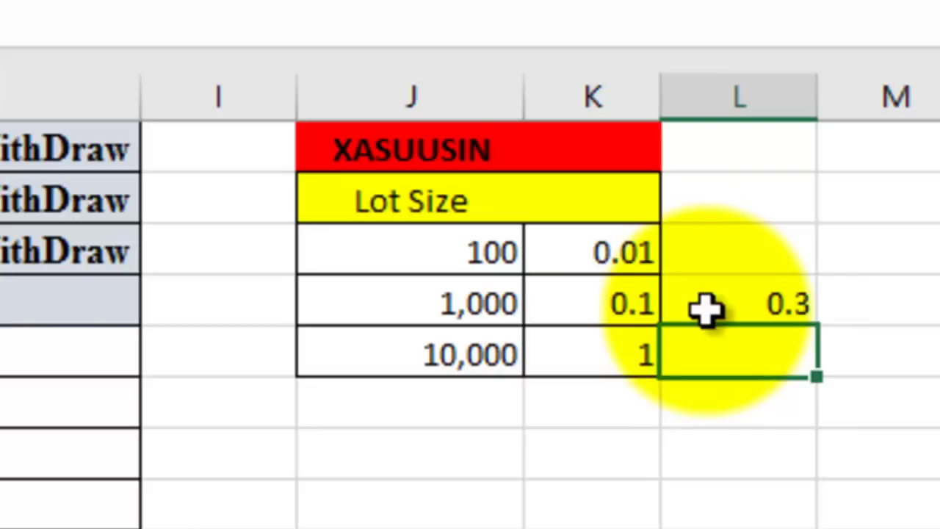
{"action": "left_click", "coordinate": [758, 305]}
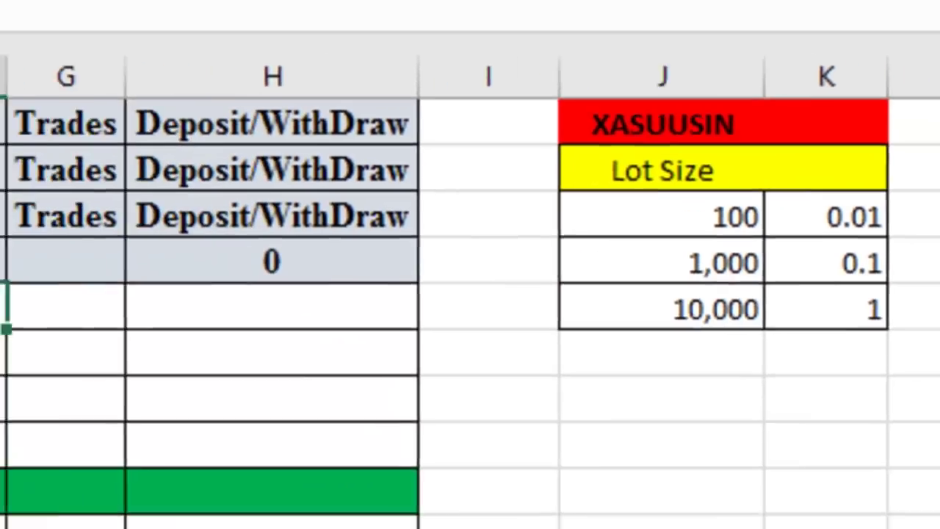
Enter $150 as day 1's Real Activity, then correct it to $90
{"action": "type", "text": "150"}
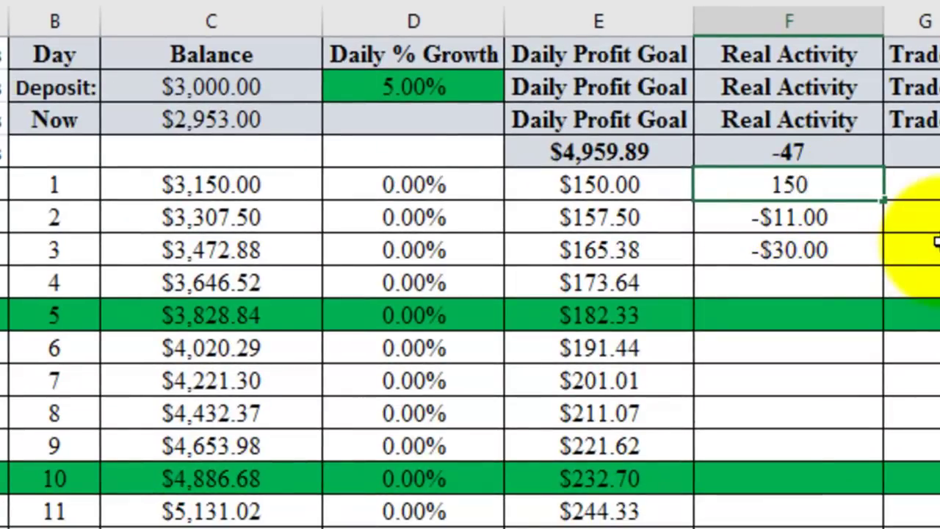
{"action": "key", "text": "Return"}
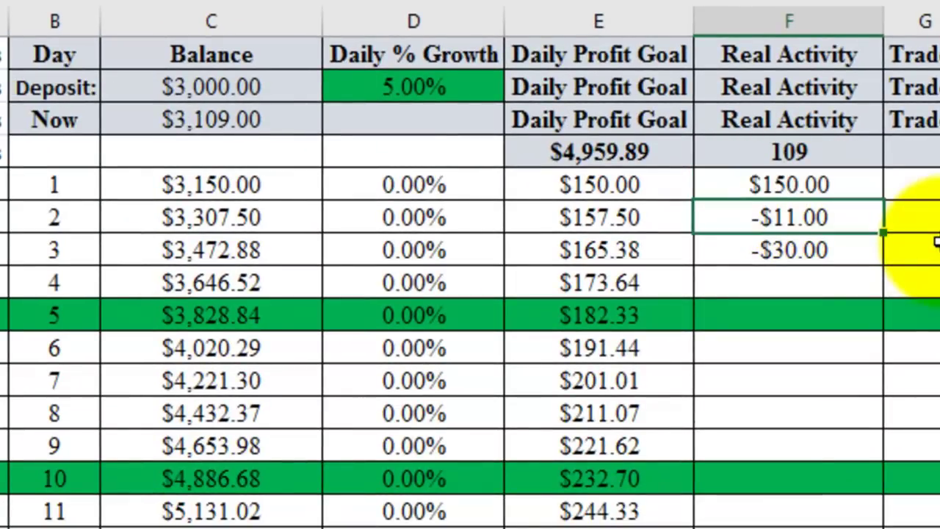
{"action": "key", "text": "Up"}
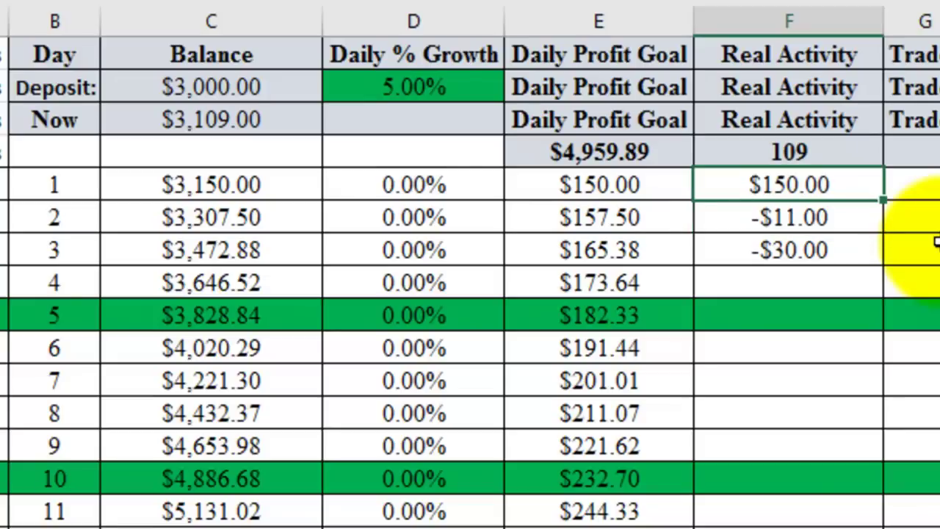
{"action": "type", "text": "90"}
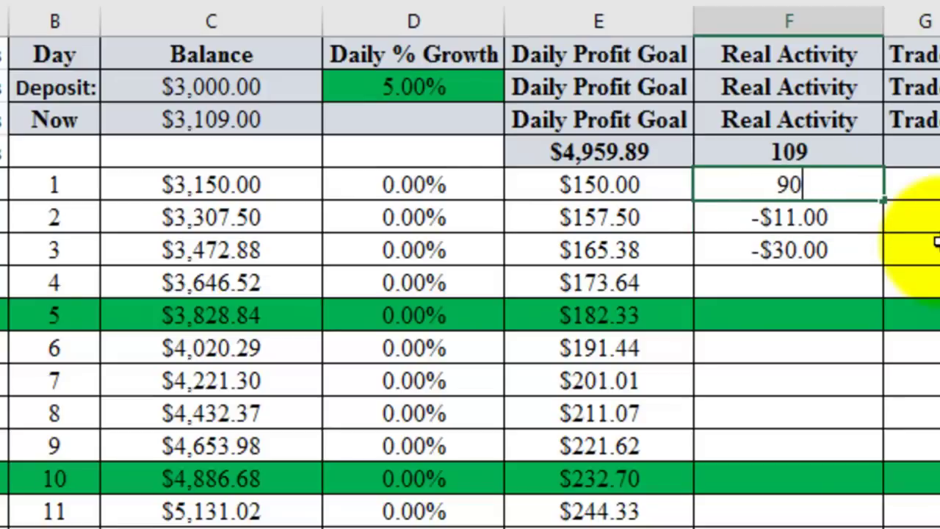
{"action": "key", "text": "Return"}
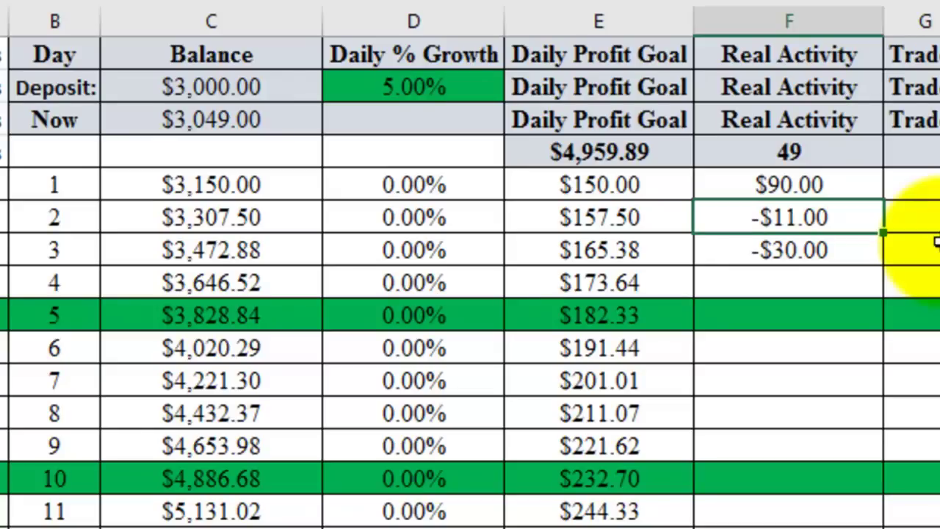
{"action": "left_click", "coordinate": [546, 184]}
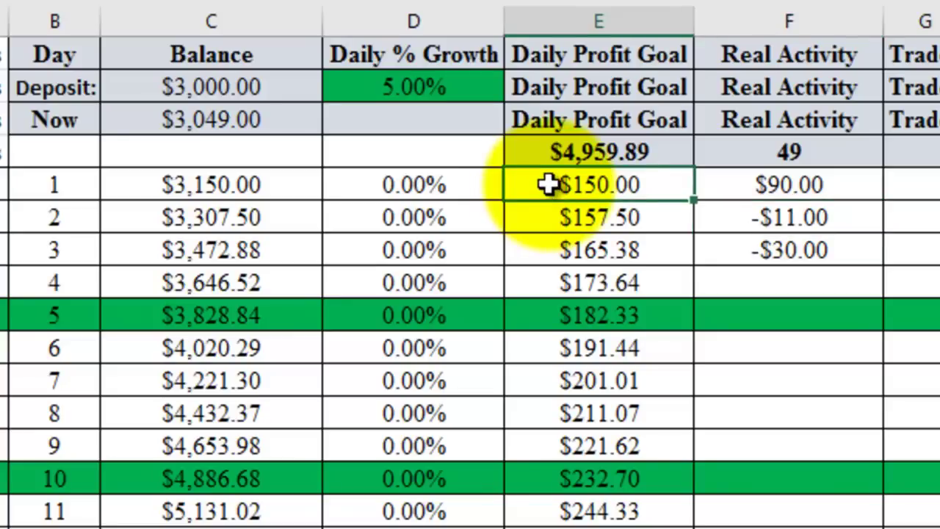
{"action": "left_click_drag", "start_coordinate": [556, 182], "coordinate": [573, 476]}
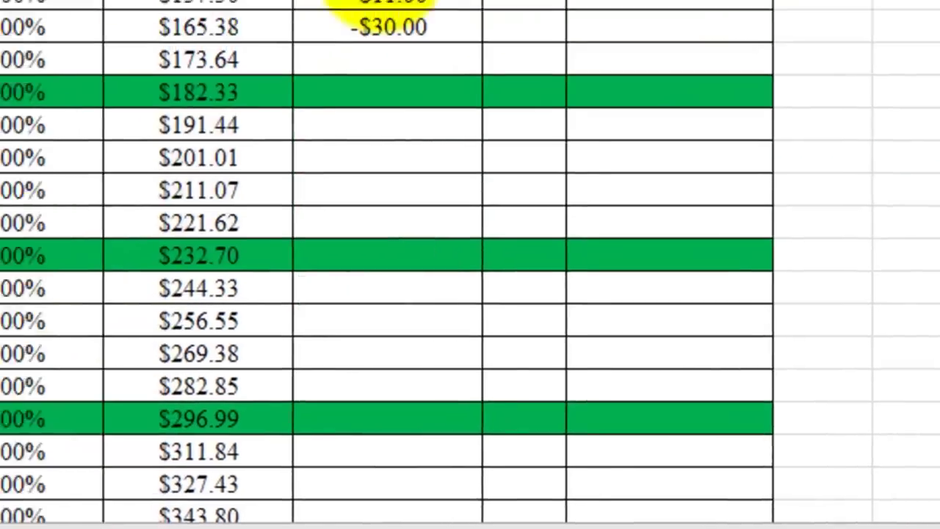
{"action": "left_click", "coordinate": [764, 195]}
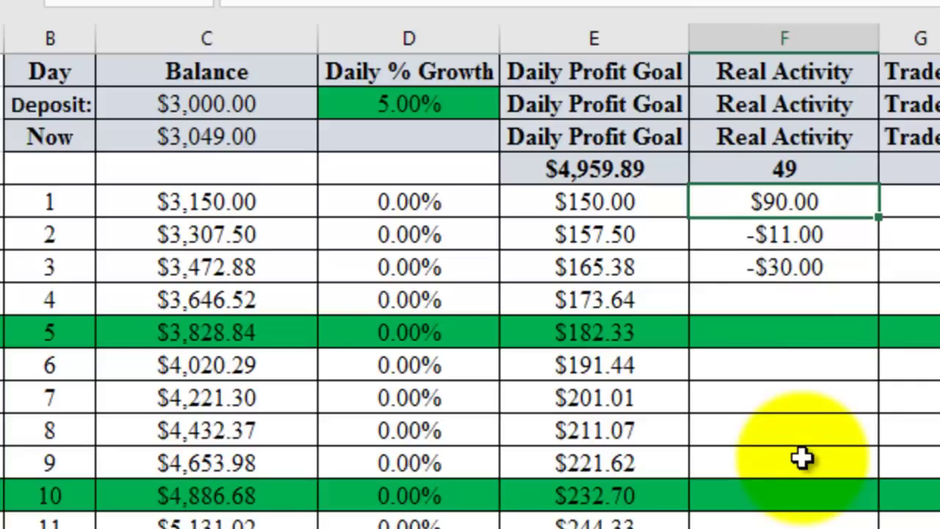
Set day 1's Real Activity to $500 and clear the day 2 and 3 values
{"action": "type", "text": "500"}
{"action": "key", "text": "Return"}
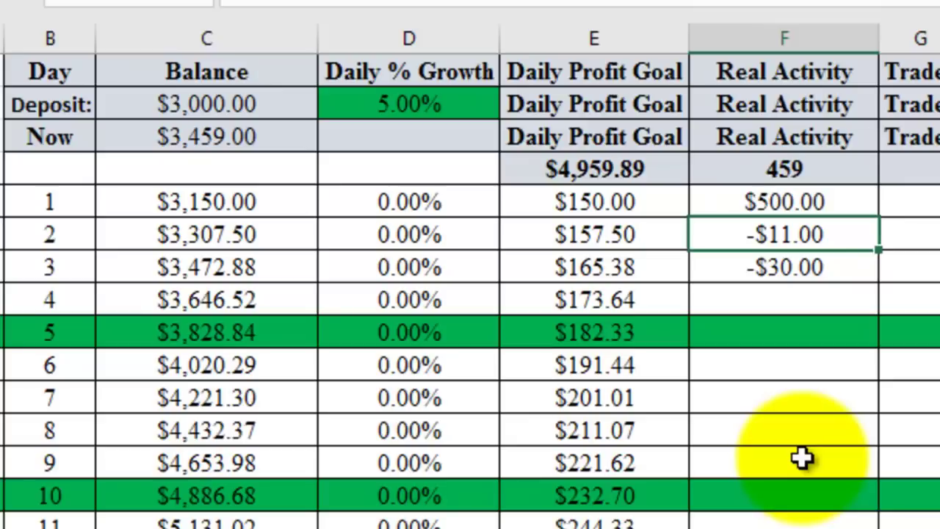
{"action": "key", "text": "shift+Down"}
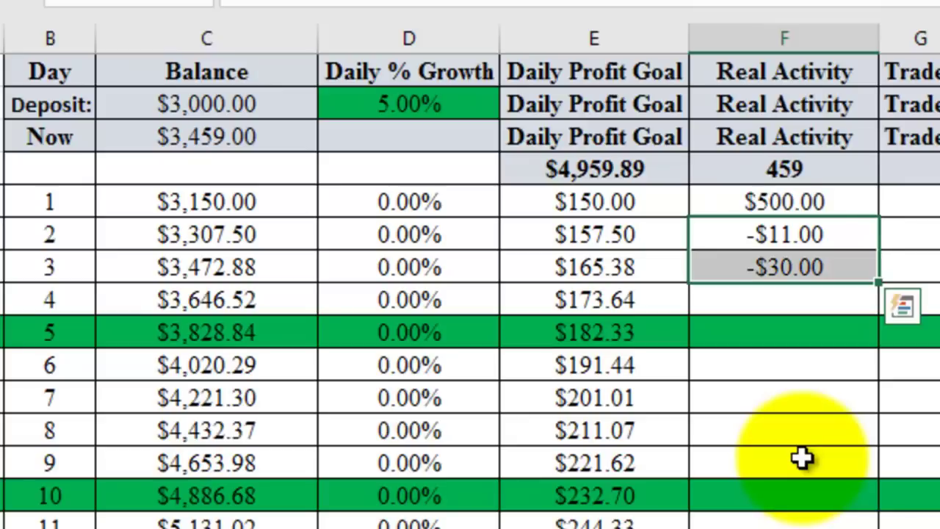
{"action": "key", "text": "Delete"}
{"action": "key", "text": "Up"}
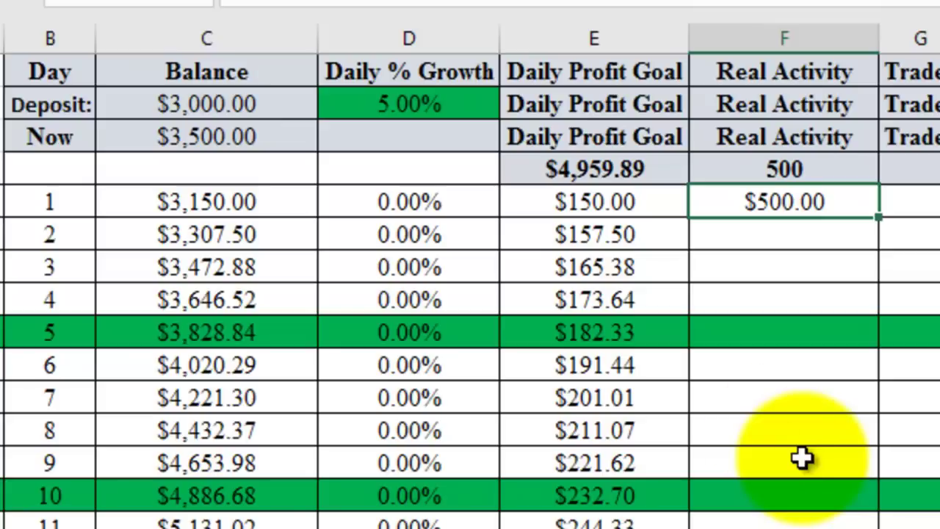
{"action": "left_click", "coordinate": [604, 203]}
{"action": "left_click", "coordinate": [758, 202]}
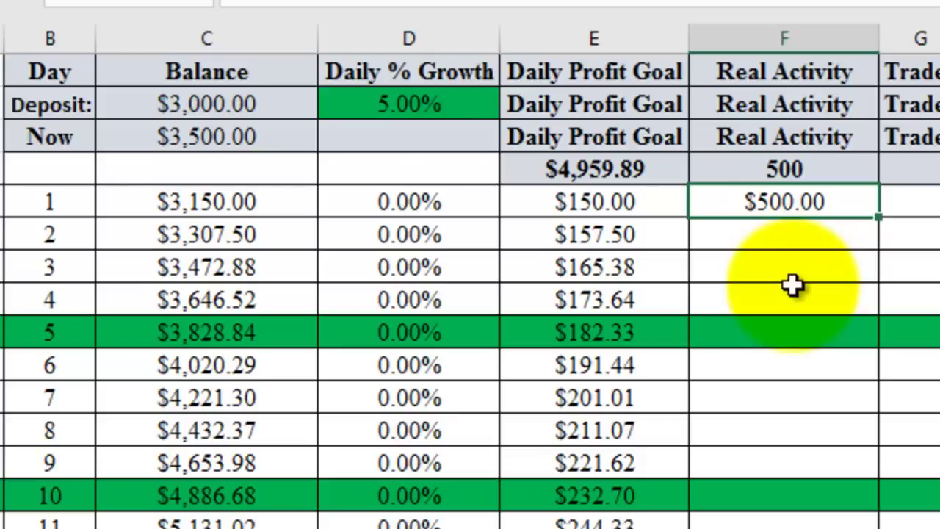
Set the deposit in C2 to $200
{"action": "left_click", "coordinate": [881, 237]}
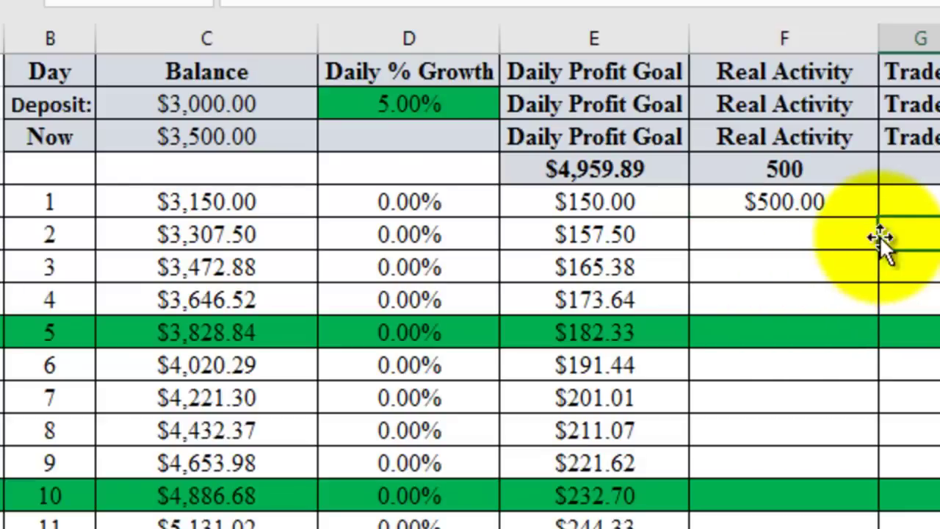
{"action": "left_click", "coordinate": [901, 211]}
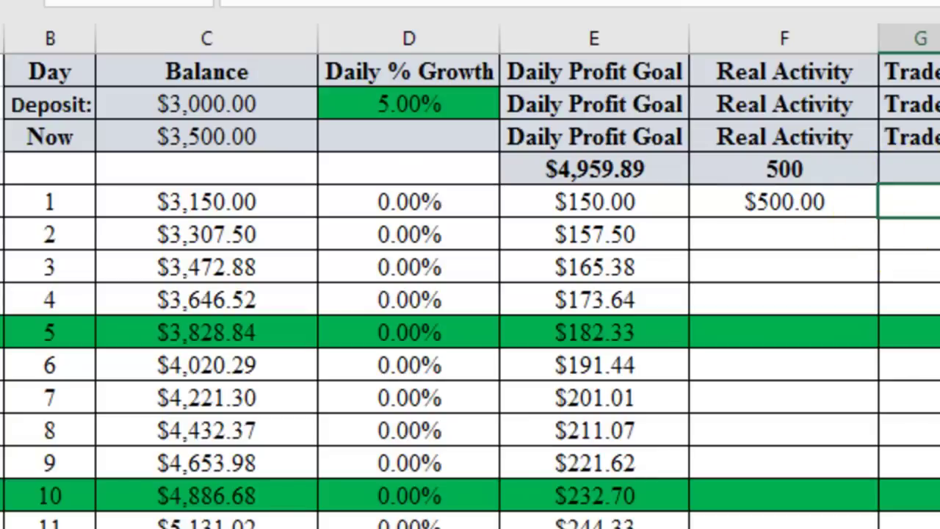
{"action": "key", "text": "Right"}
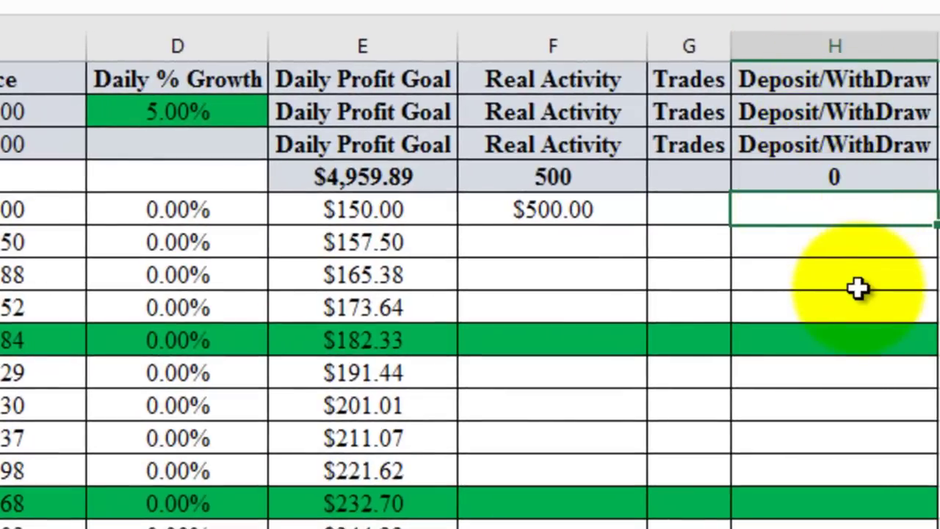
{"action": "left_click", "coordinate": [3, 107]}
{"action": "type", "text": "200"}
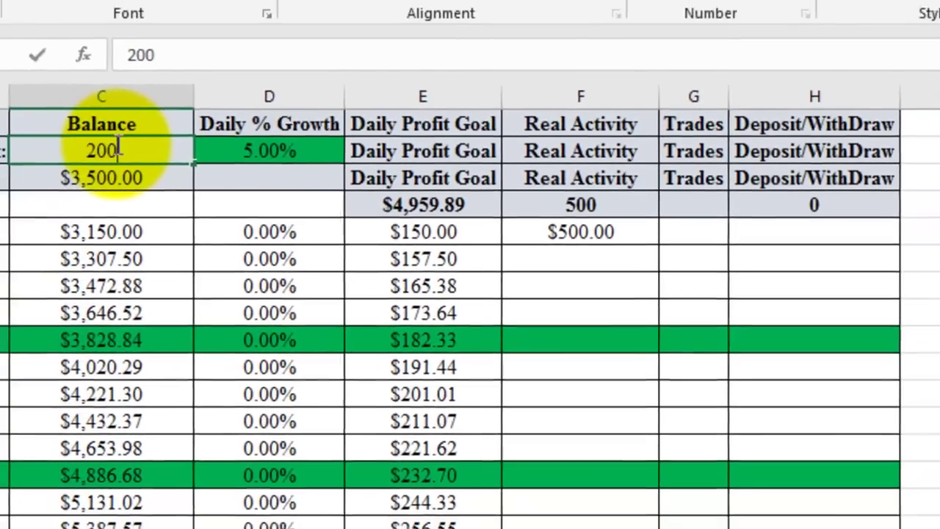
{"action": "key", "text": "Return"}
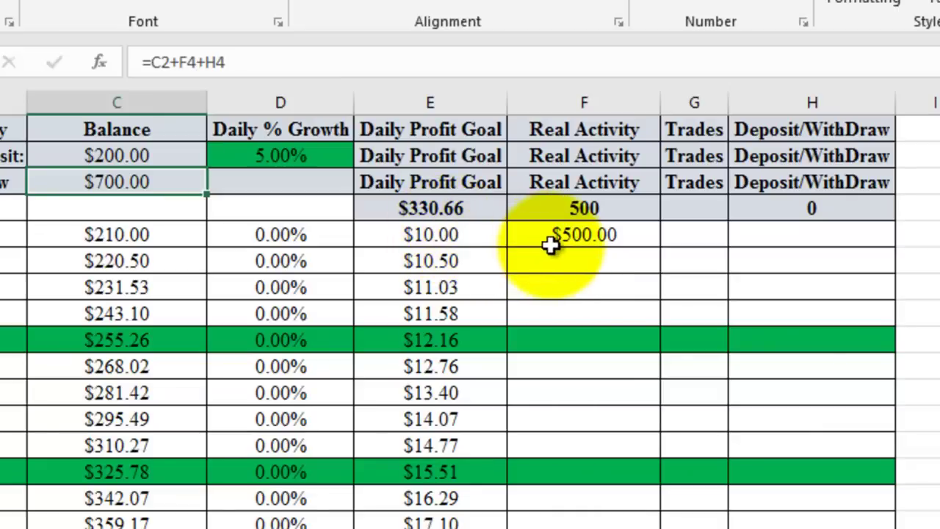
Replace day 1's $500.00 Real Activity with $10.00
{"action": "left_click", "coordinate": [565, 243]}
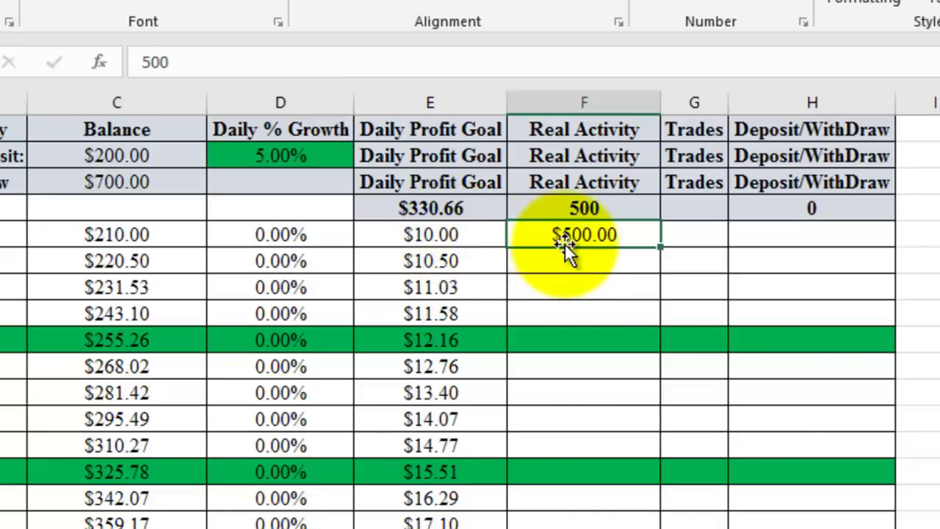
{"action": "type", "text": "10"}
{"action": "key", "text": "Return"}
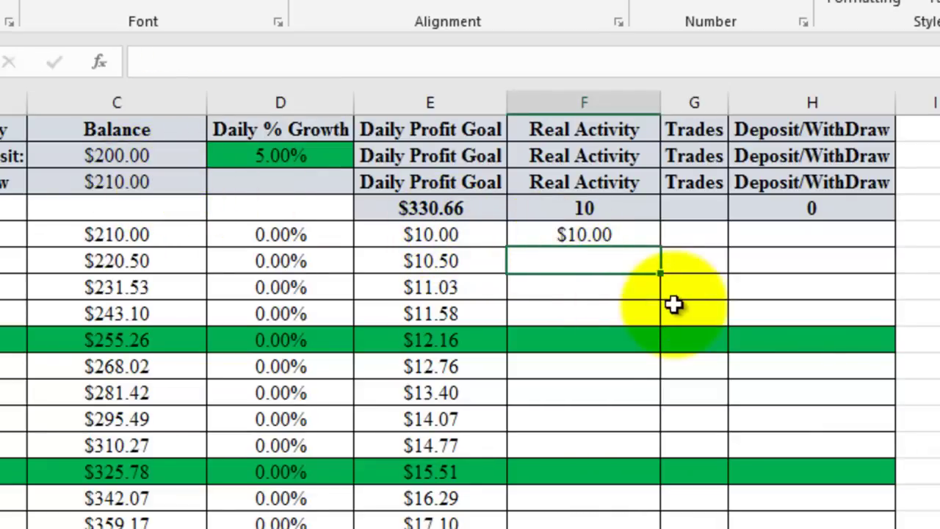
Enter a 200 deposit in H5 for day 1 and inspect the Now balance formula
{"action": "left_click", "coordinate": [763, 243]}
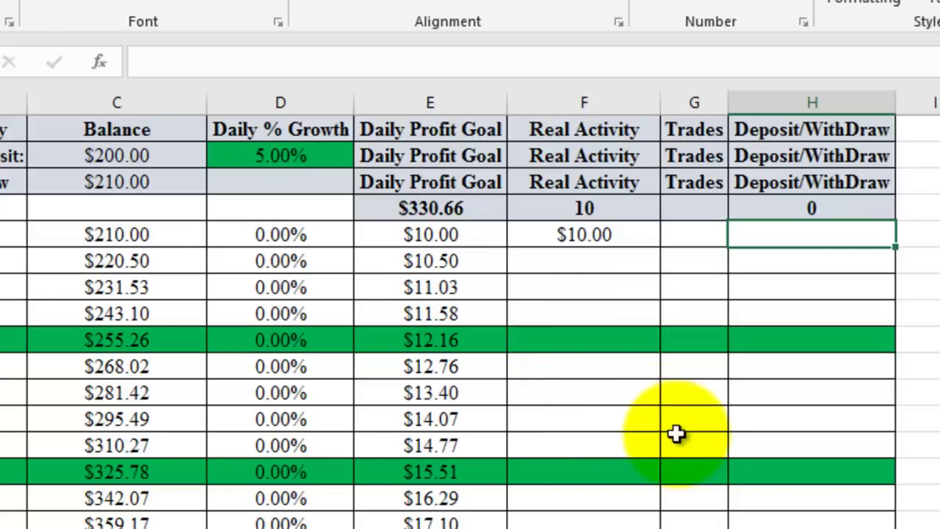
{"action": "type", "text": "200"}
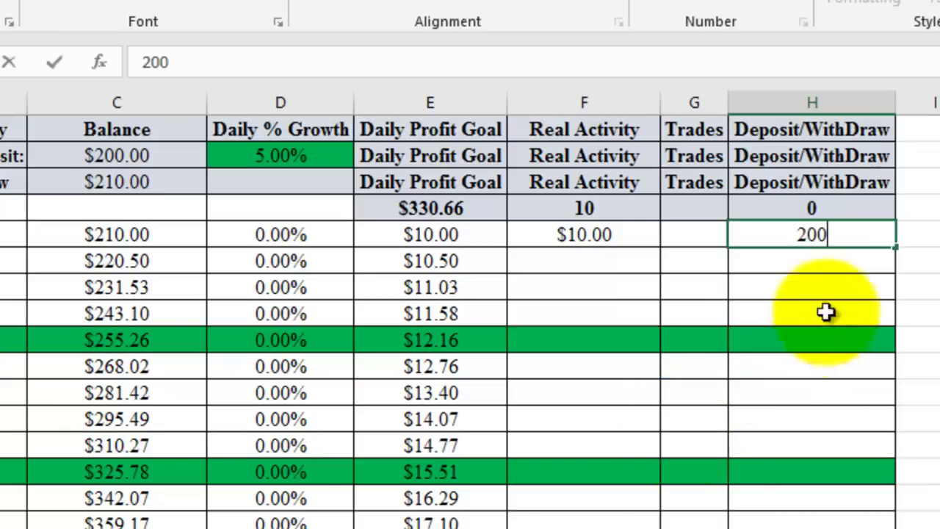
{"action": "key", "text": "Return"}
{"action": "left_click", "coordinate": [813, 235]}
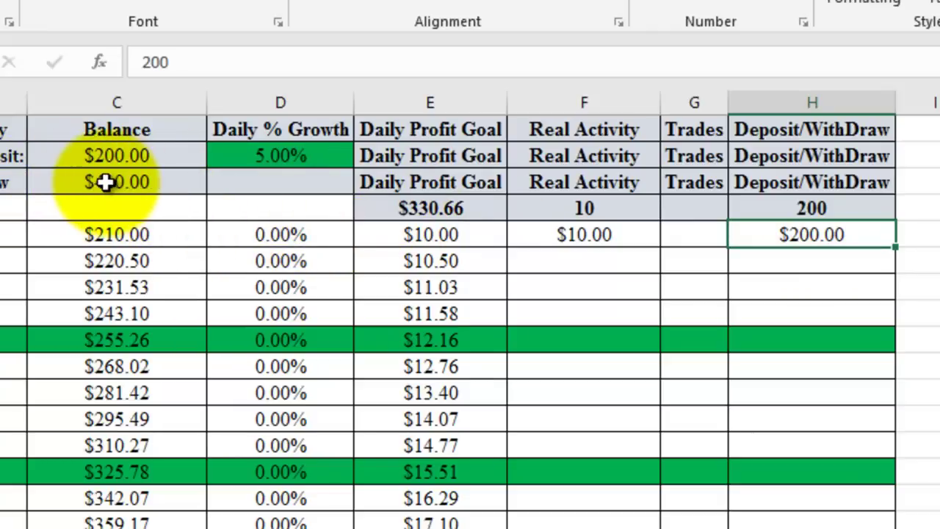
{"action": "left_click", "coordinate": [103, 184]}
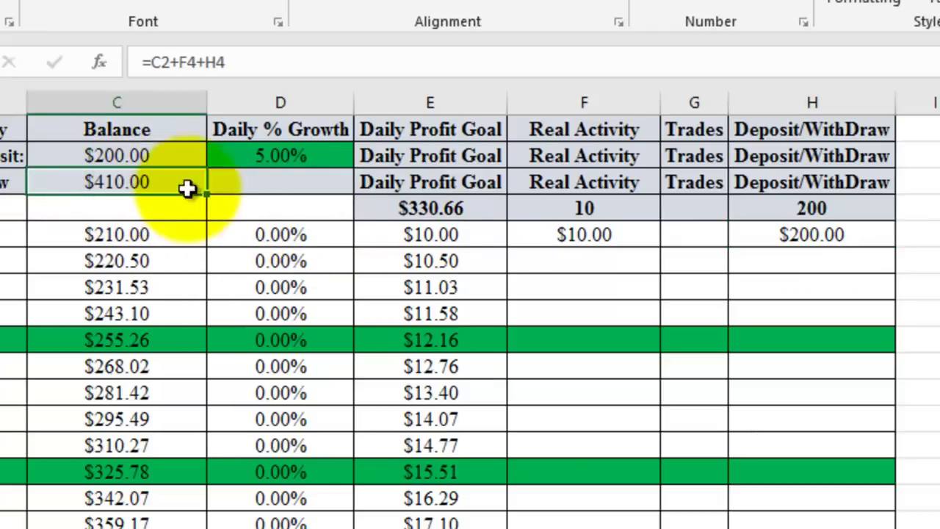
Log a -$10 withdrawal in H6 and recheck the C3 and C2 values
{"action": "left_click", "coordinate": [796, 259]}
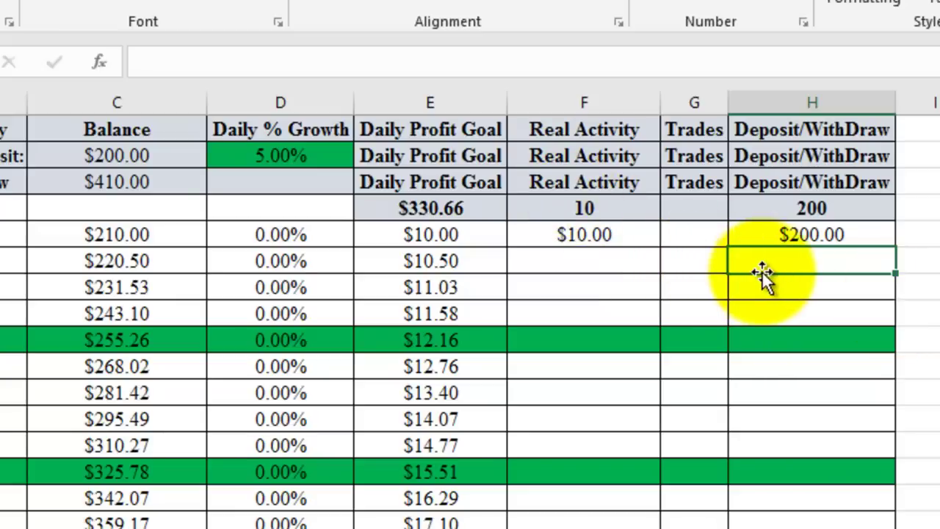
{"action": "type", "text": "-$"}
{"action": "type", "text": "10"}
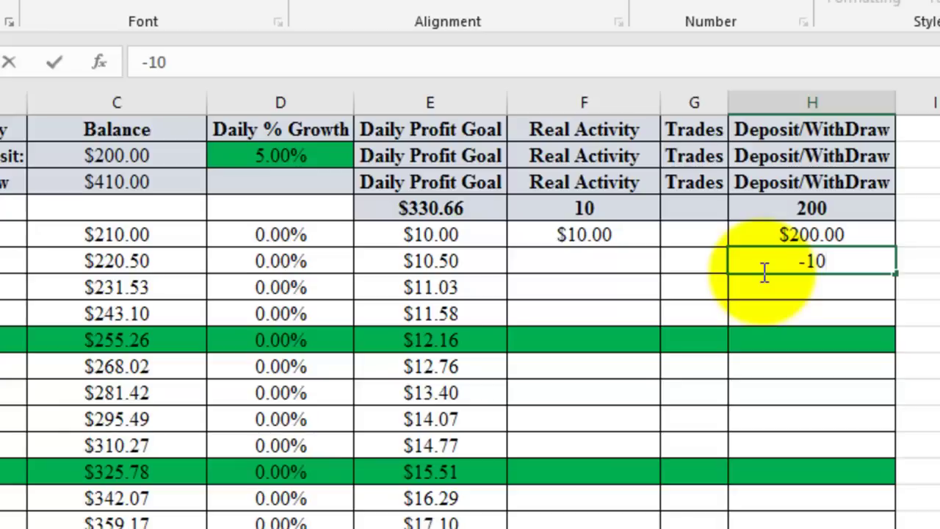
{"action": "key", "text": "Return"}
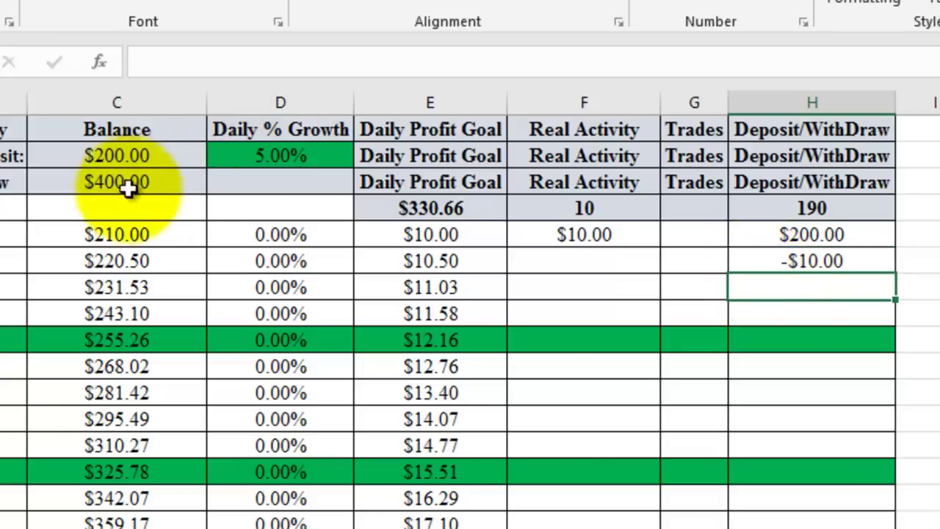
{"action": "left_click", "coordinate": [110, 183]}
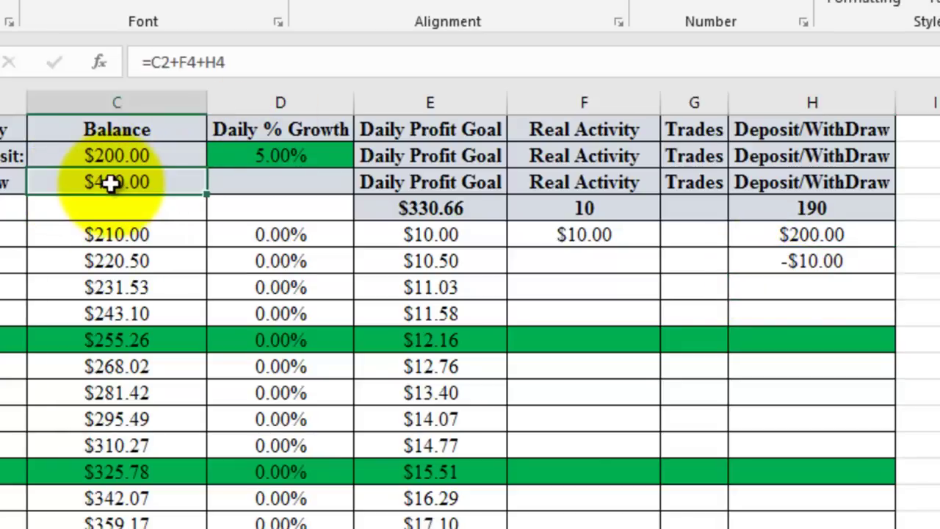
{"action": "left_click", "coordinate": [115, 153]}
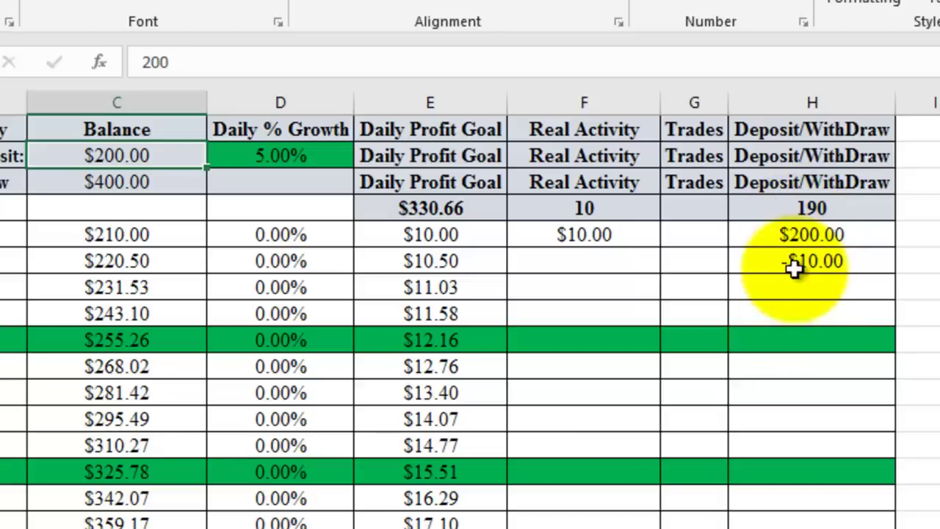
Review the H5 and H6 entries and the E4 and F4 total formulas
{"action": "left_click", "coordinate": [791, 235]}
{"action": "left_click", "coordinate": [806, 262]}
{"action": "left_click", "coordinate": [799, 234]}
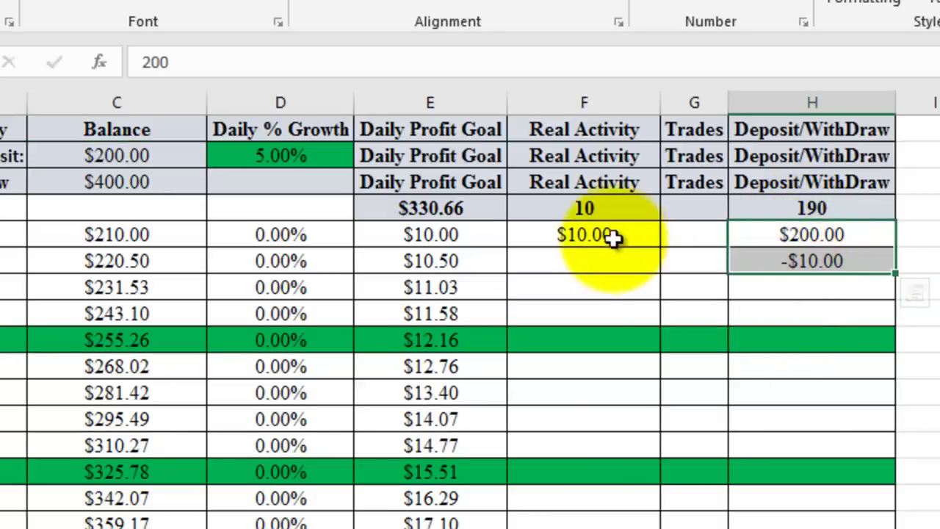
{"action": "left_click", "coordinate": [582, 209]}
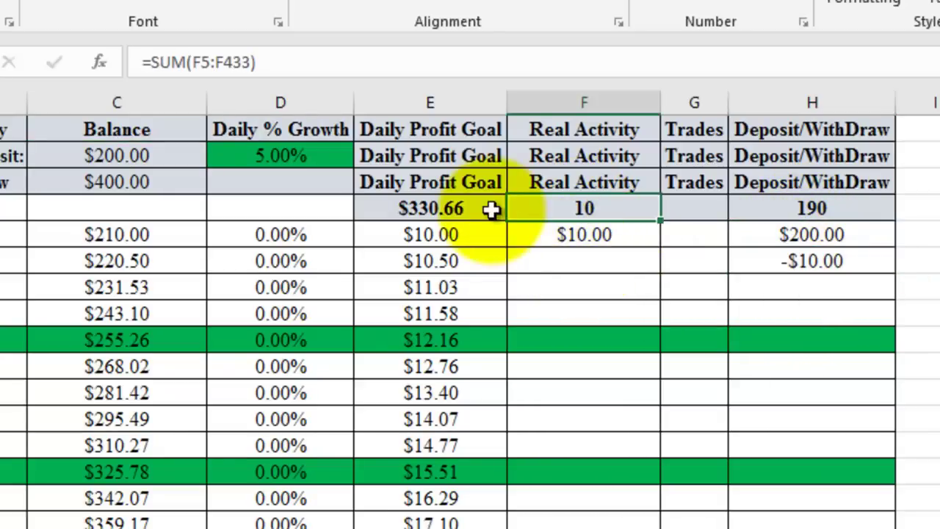
{"action": "left_click", "coordinate": [405, 211]}
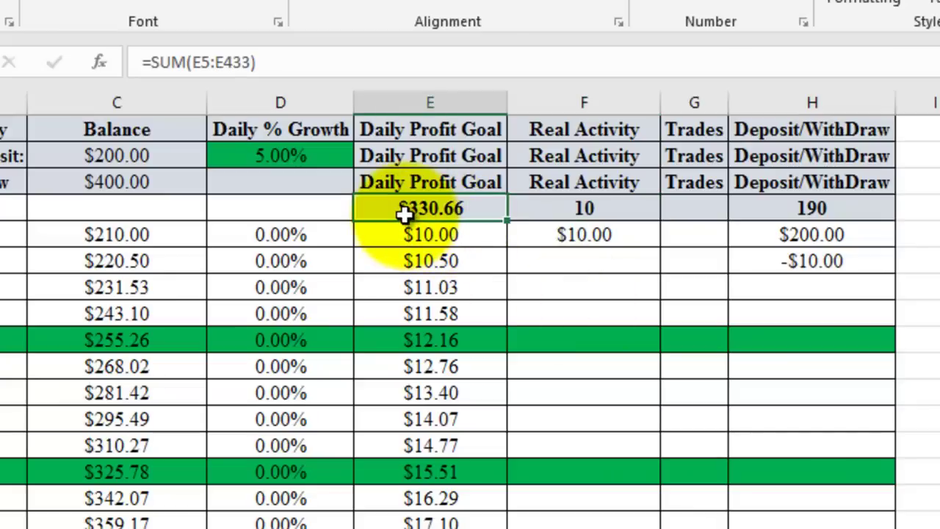
{"action": "left_click_drag", "start_coordinate": [431, 210], "coordinate": [437, 336]}
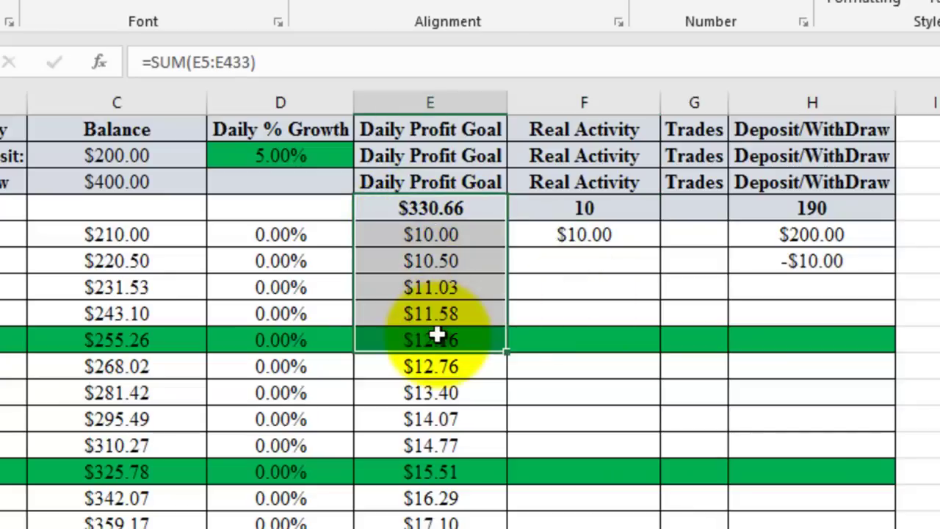
{"action": "left_click", "coordinate": [579, 227]}
{"action": "left_click", "coordinate": [797, 232]}
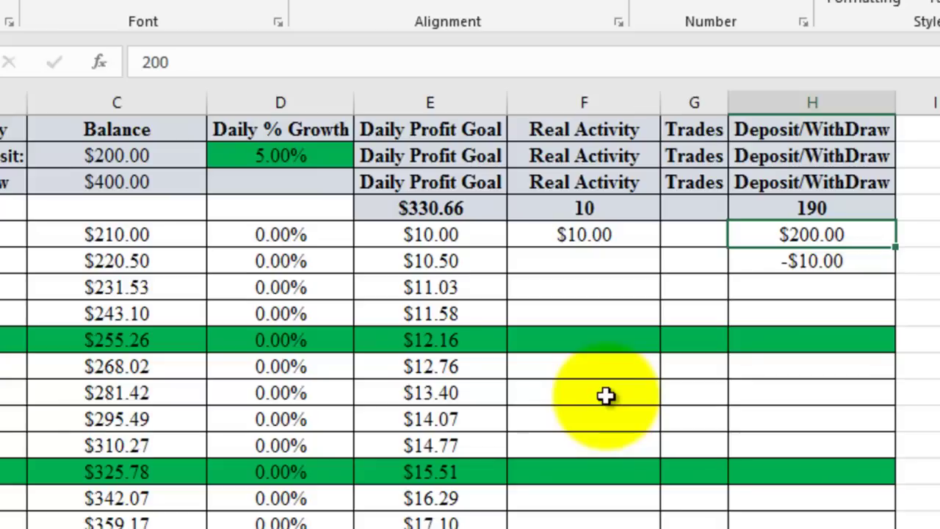
{"action": "left_click", "coordinate": [418, 208]}
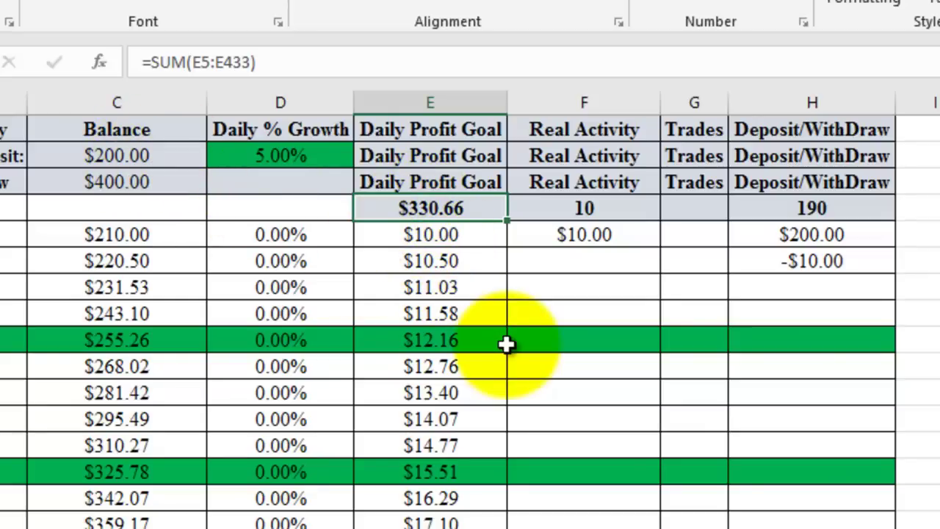
{"action": "left_click", "coordinate": [586, 208]}
{"action": "left_click_drag", "start_coordinate": [556, 210], "coordinate": [412, 228]}
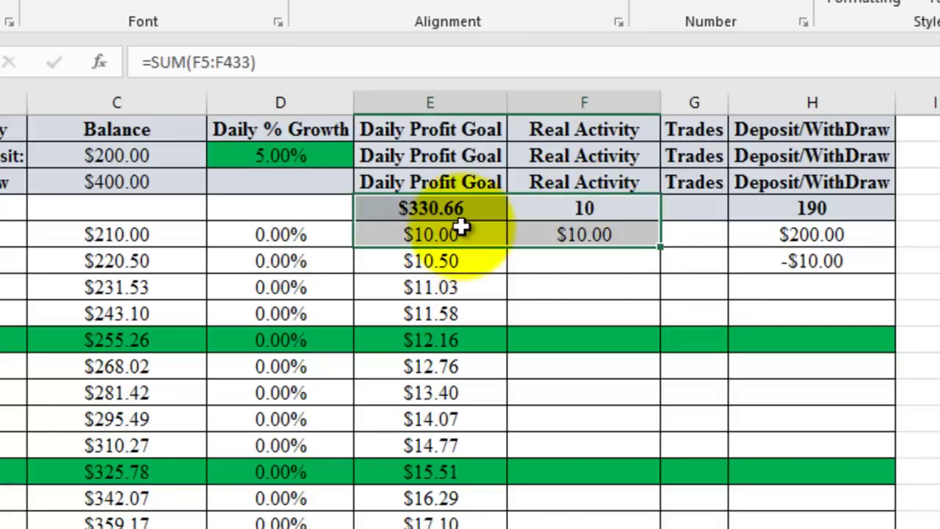
Delete the $10.00 Real Activity in F5 and the Deposit/WithDraw entries H5:H7
{"action": "left_click", "coordinate": [582, 263]}
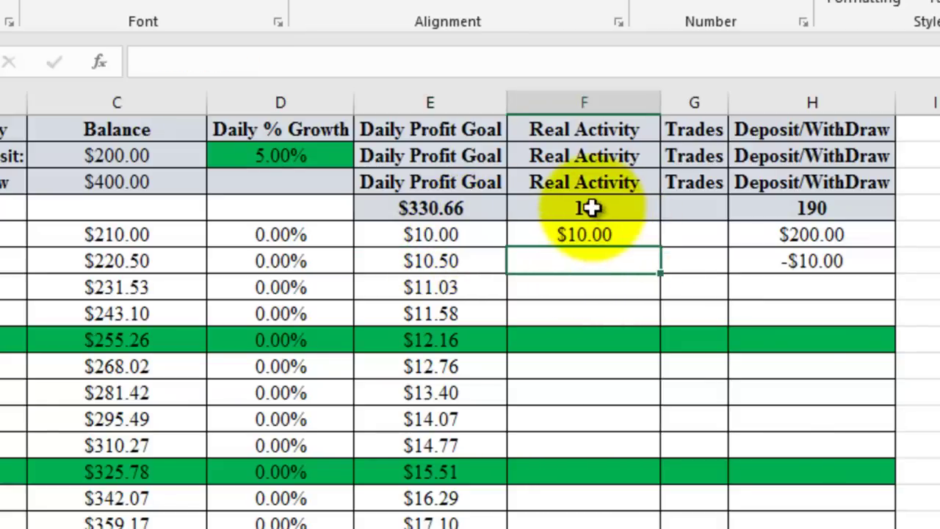
{"action": "left_click", "coordinate": [570, 234]}
{"action": "key", "text": "Delete"}
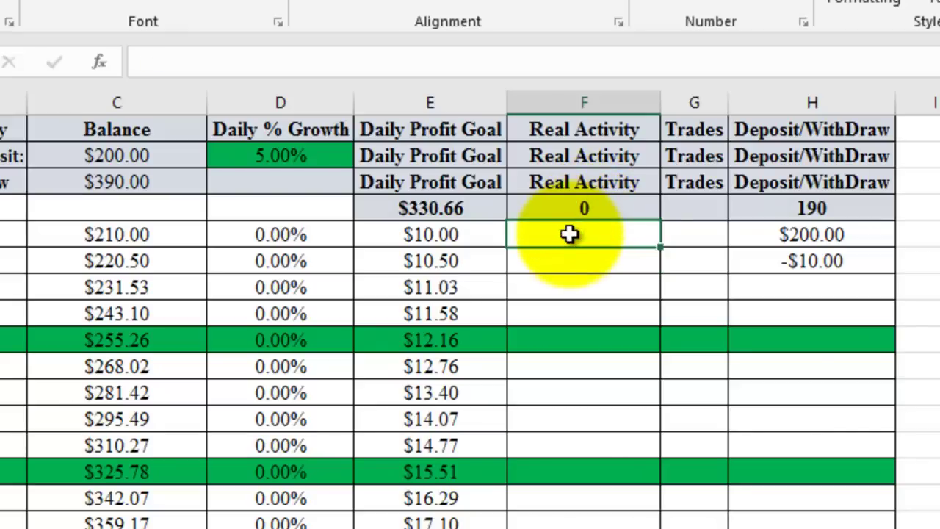
{"action": "left_click", "coordinate": [749, 235]}
{"action": "left_click_drag", "start_coordinate": [757, 250], "coordinate": [762, 291]}
{"action": "key", "text": "Delete"}
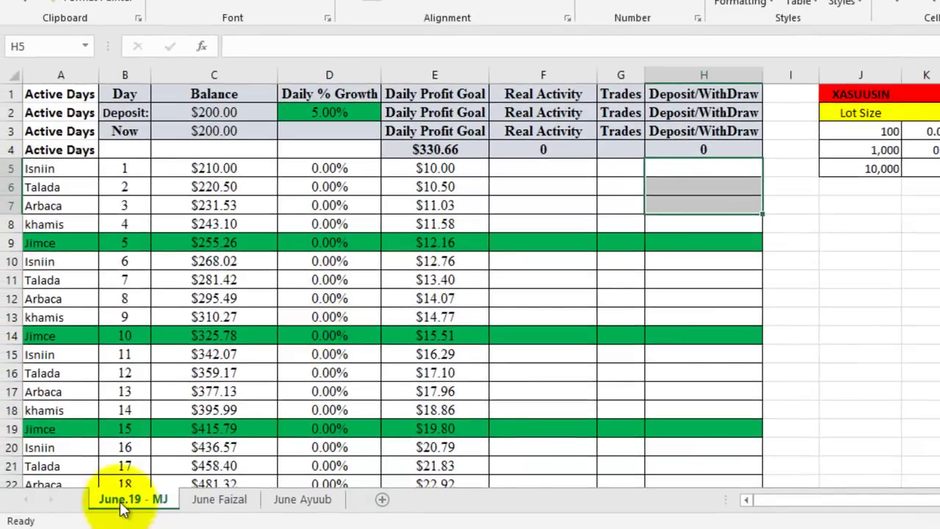
Copy the entire June.19 - MJ daily target plan sheet
{"action": "left_click", "coordinate": [10, 80]}
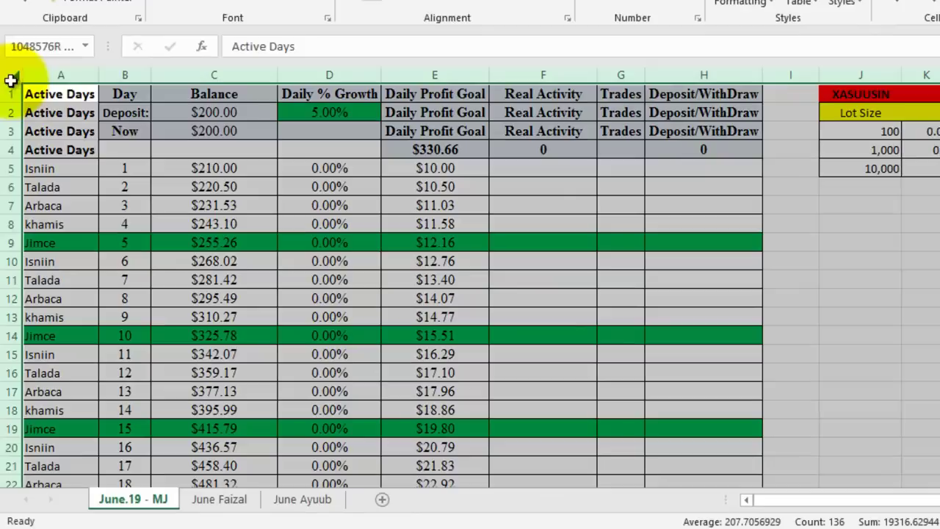
{"action": "right_click", "coordinate": [109, 155]}
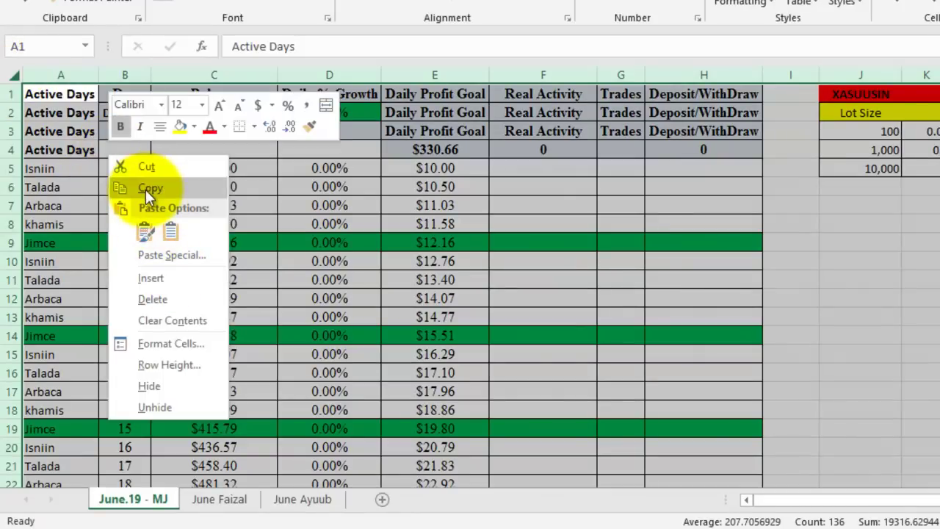
{"action": "left_click", "coordinate": [150, 189]}
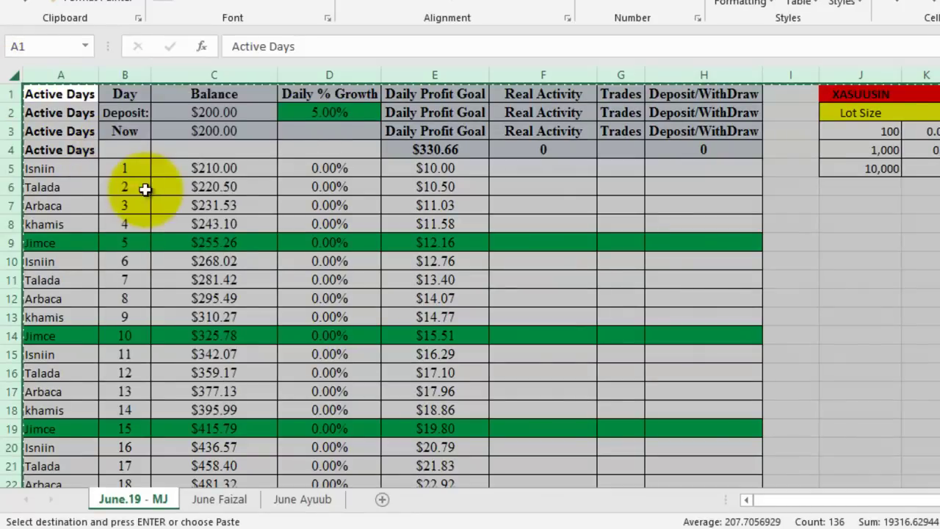
Paste the copied plan into a new blank worksheet, Sheet1, and check the C9 Balance formula
{"action": "left_click", "coordinate": [382, 502]}
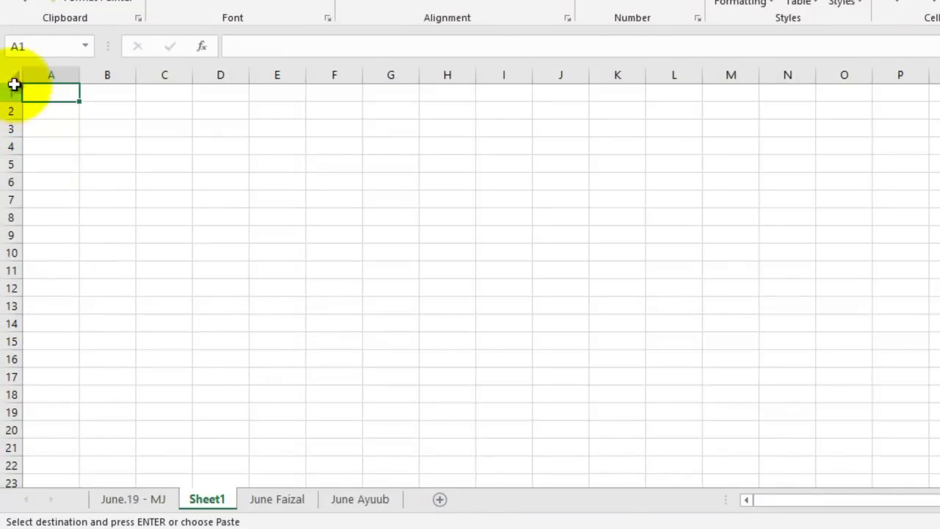
{"action": "left_click", "coordinate": [15, 75]}
{"action": "right_click", "coordinate": [119, 145]}
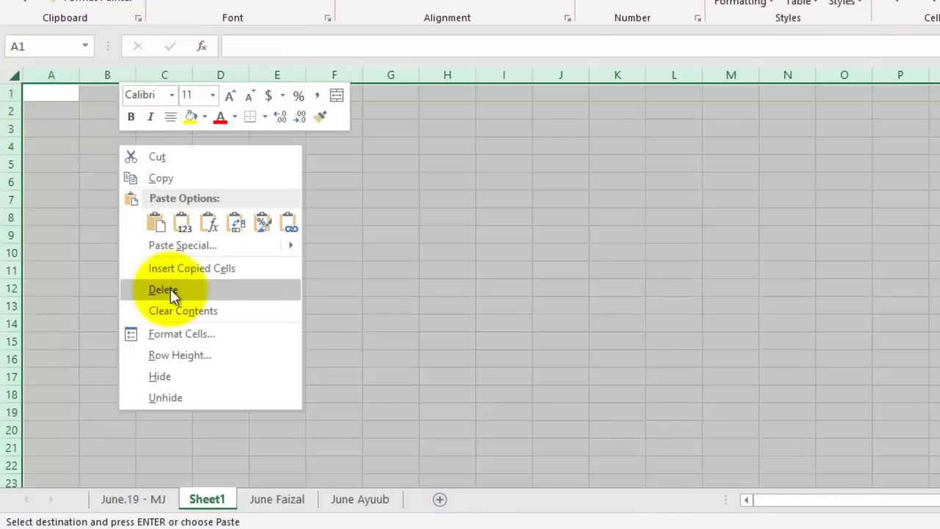
{"action": "left_click", "coordinate": [156, 223]}
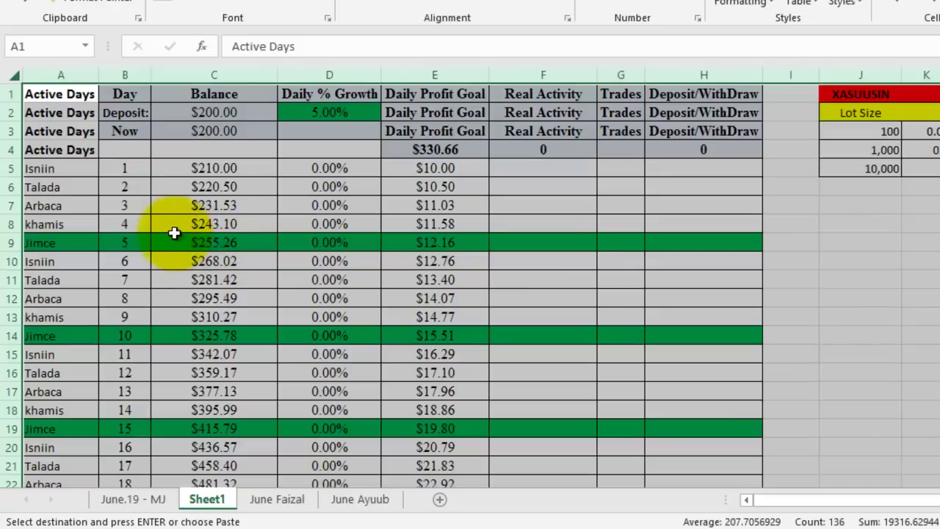
{"action": "left_click", "coordinate": [174, 234]}
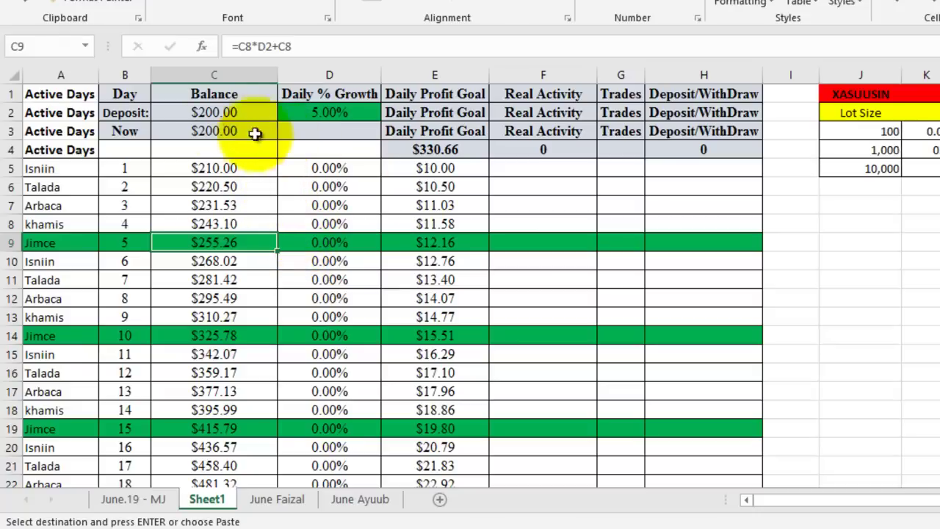
Set the deposit in C2 to 700 and the day 1 Real Activity in F5 to 35
{"action": "left_click", "coordinate": [227, 113]}
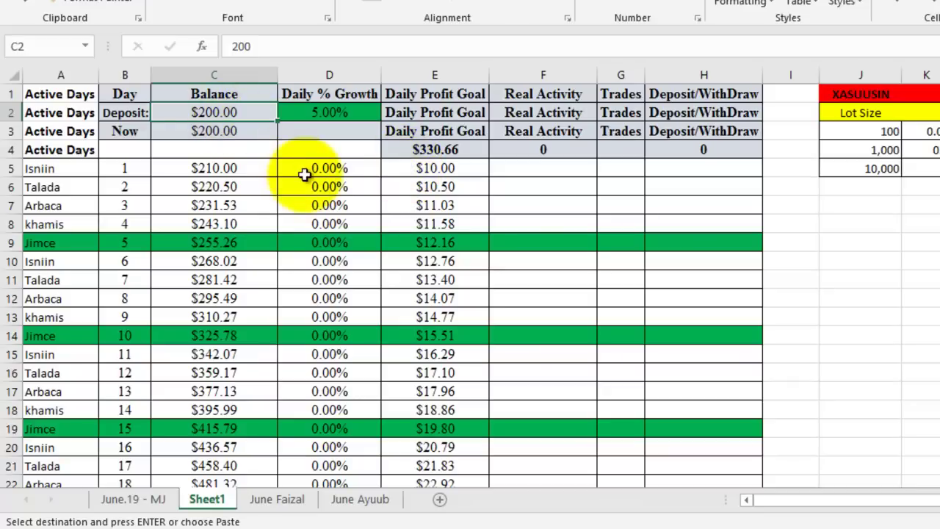
{"action": "type", "text": "700"}
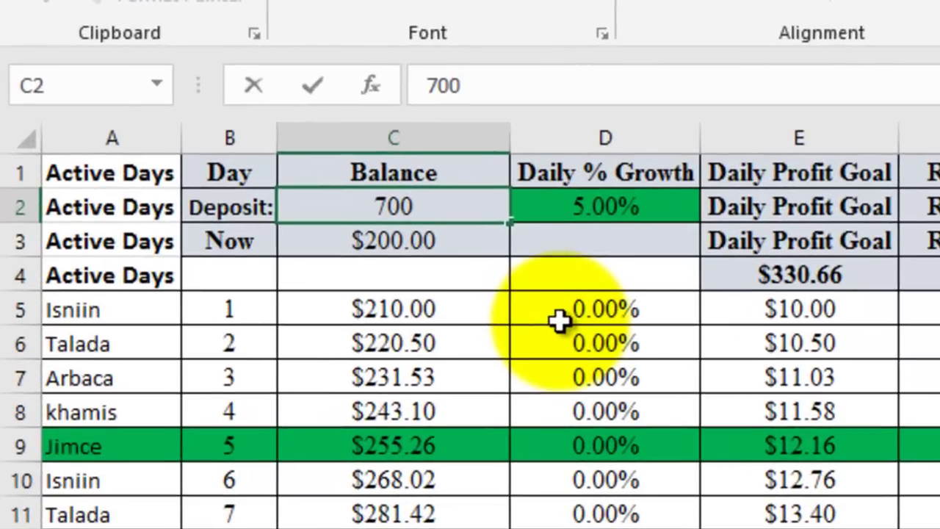
{"action": "key", "text": "Return"}
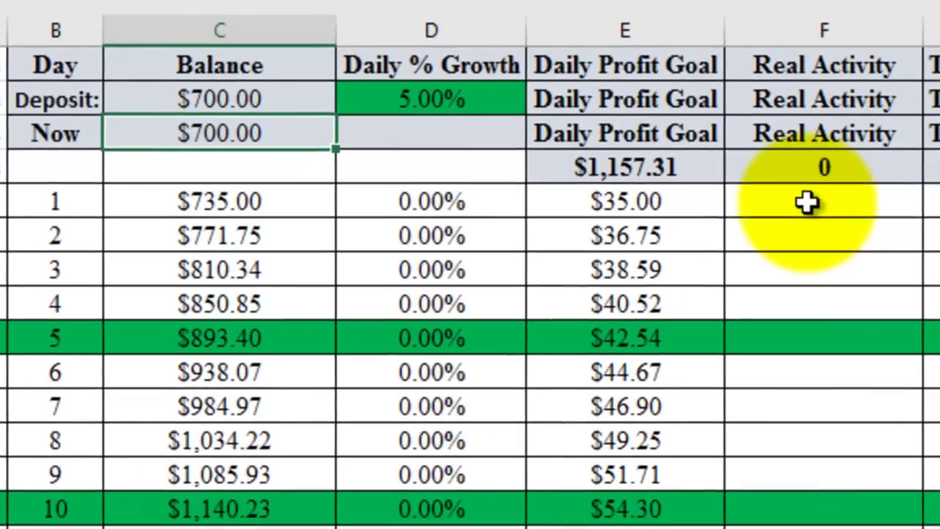
{"action": "left_click", "coordinate": [808, 204]}
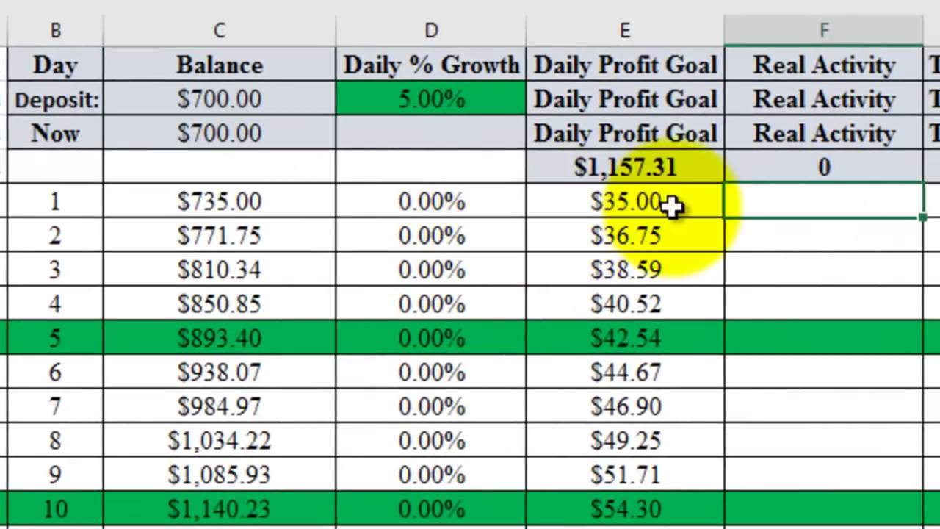
{"action": "type", "text": "35"}
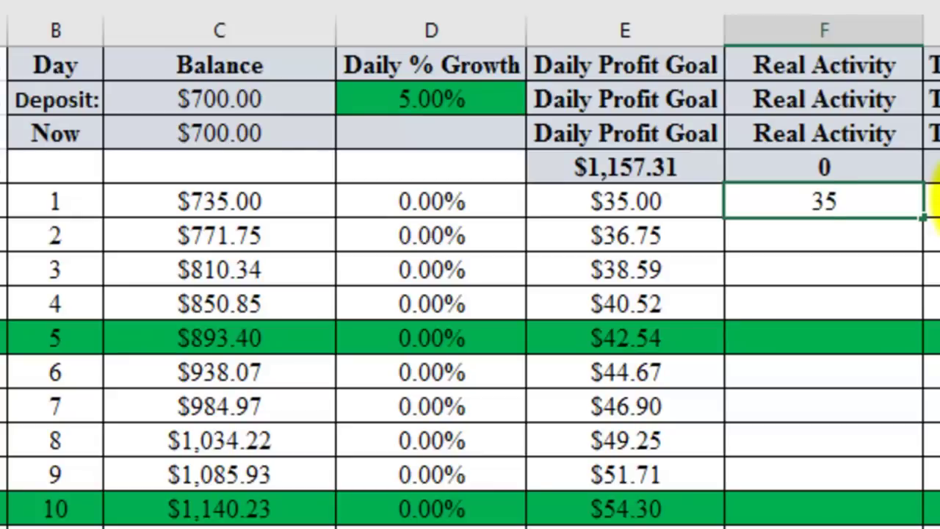
{"action": "key", "text": "Return"}
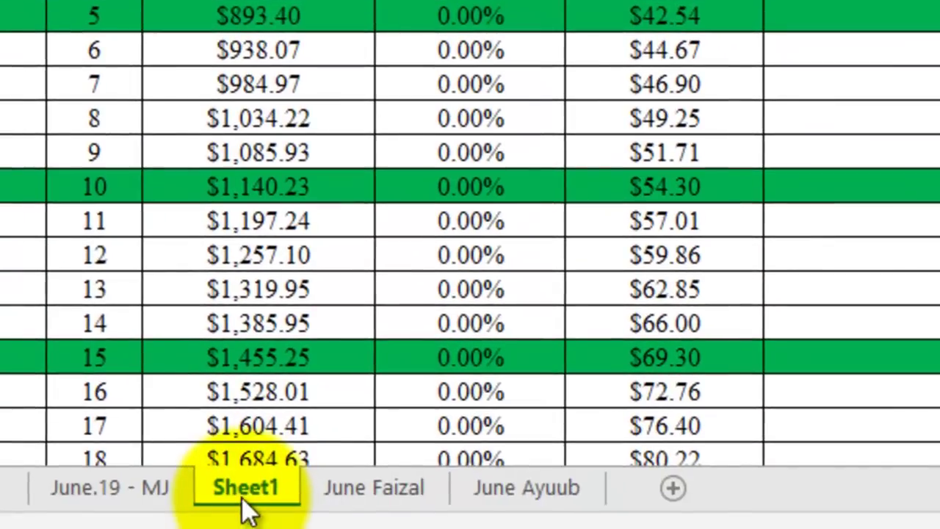
Rename Sheet1 to 'Jul'
{"action": "double_click", "coordinate": [243, 493]}
{"action": "type", "text": "Jul"}
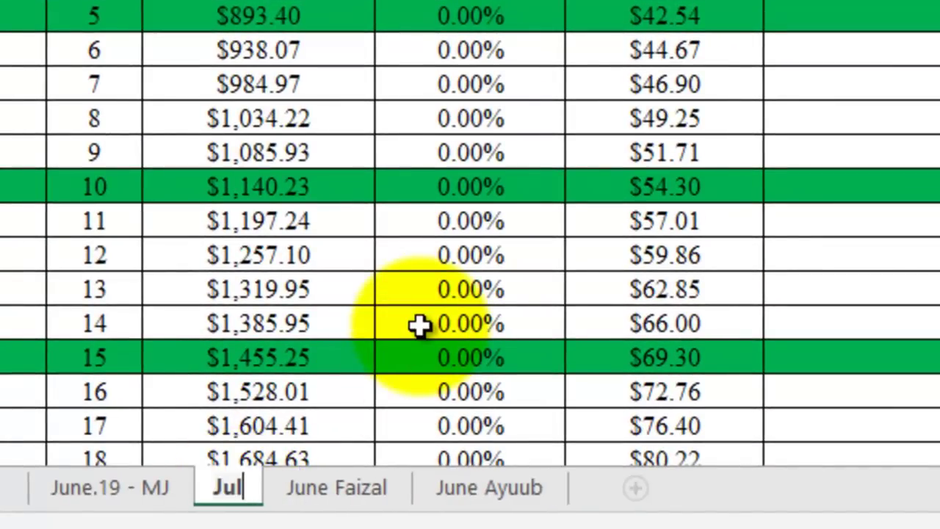
{"action": "key", "text": "Return"}
{"action": "left_click", "coordinate": [892, 12]}
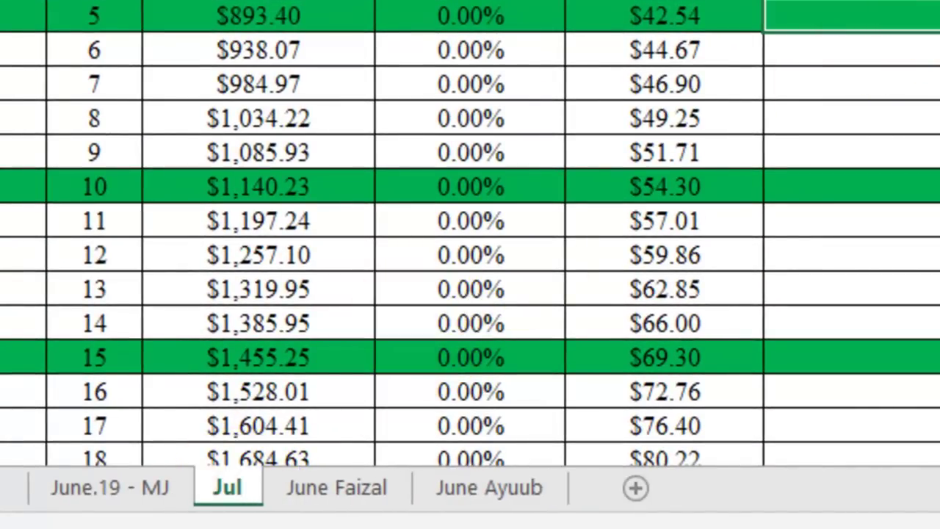
Enter 40 as the day 2 Real Activity
{"action": "left_click", "coordinate": [828, 88]}
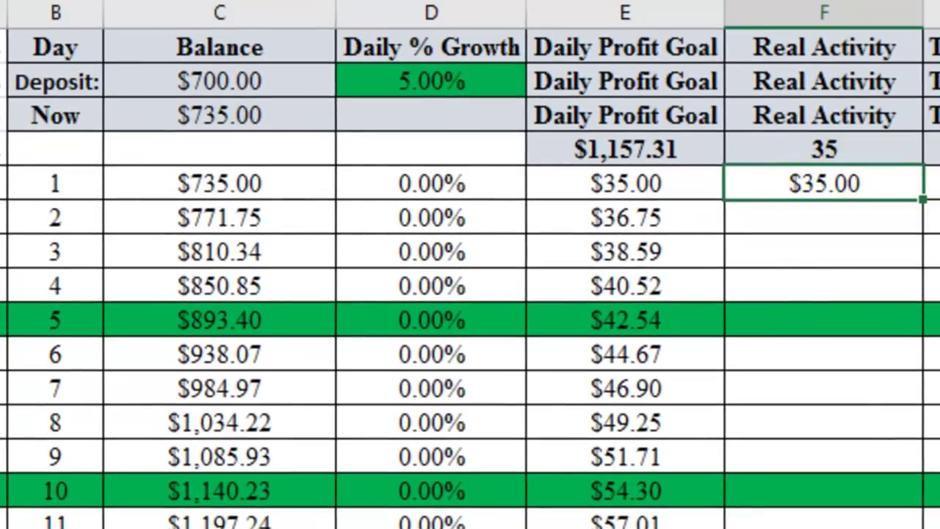
{"action": "left_click", "coordinate": [861, 208]}
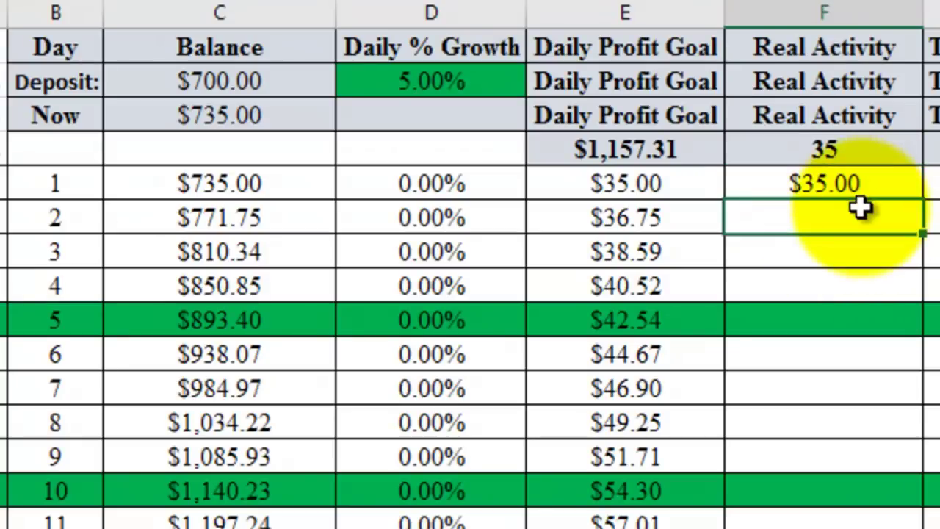
{"action": "type", "text": "40"}
{"action": "key", "text": "Return"}
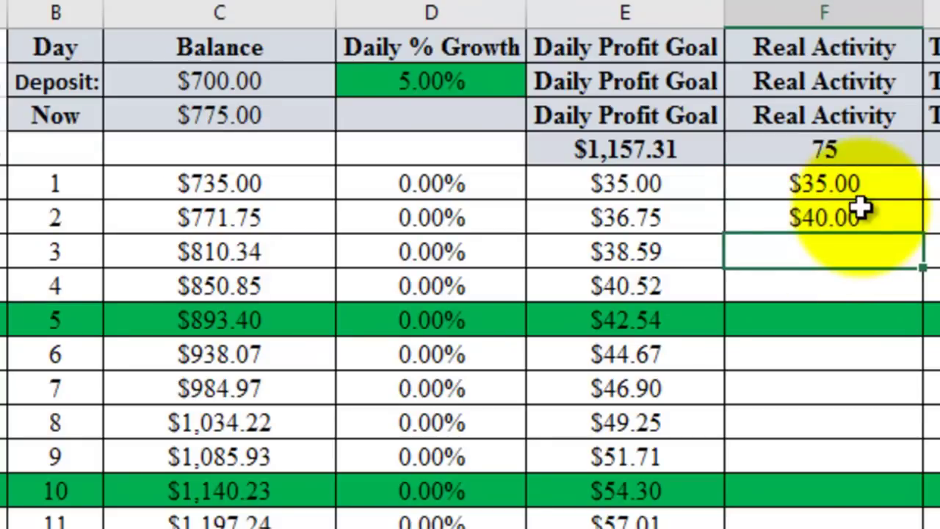
Review the Daily Profit Goal total, day 1 balance $735.00, $35.00 goal and day 2 balance $771.75
{"action": "left_click", "coordinate": [621, 150]}
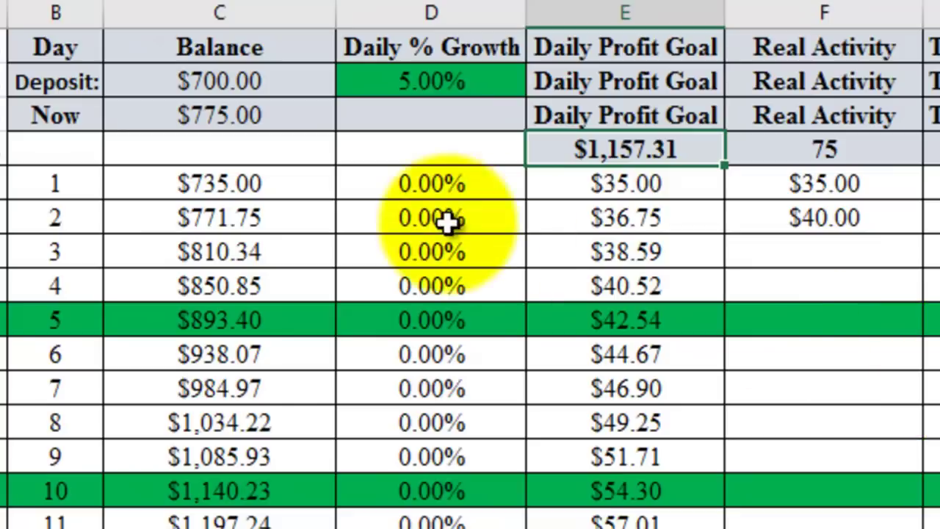
{"action": "left_click", "coordinate": [210, 184]}
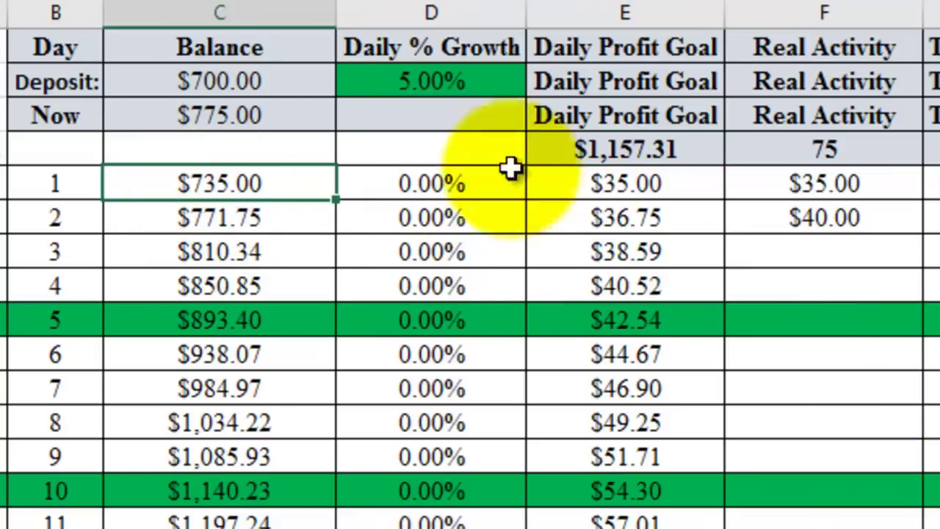
{"action": "left_click", "coordinate": [600, 186]}
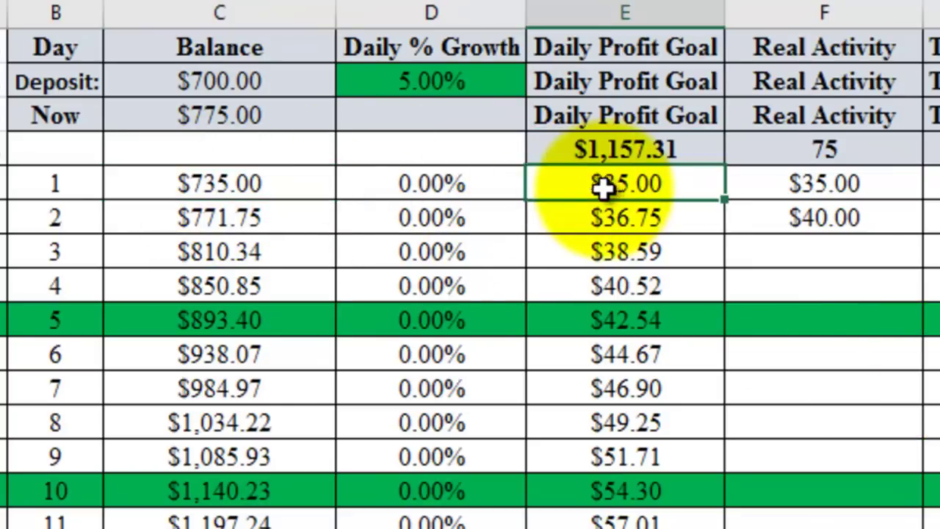
{"action": "left_click", "coordinate": [210, 213]}
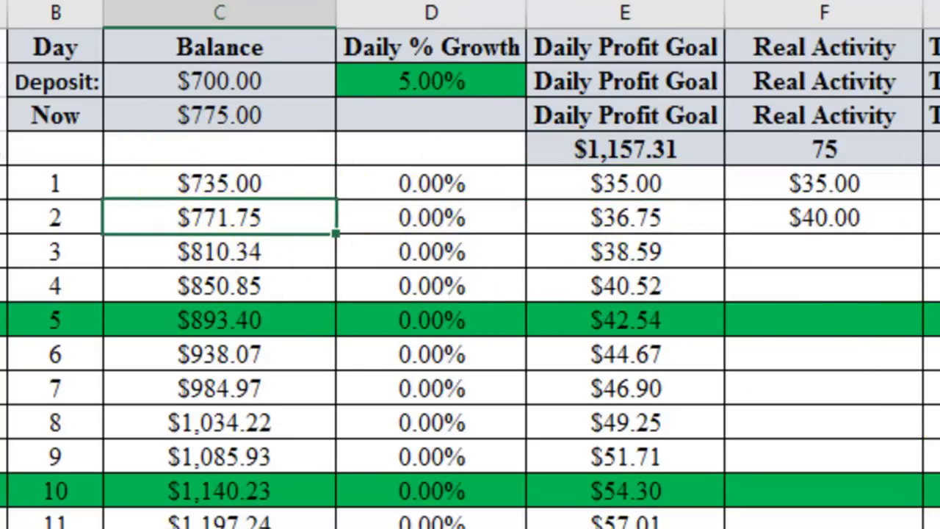
{"action": "scroll", "coordinate": [470, 294], "scroll_direction": "down", "scroll_amount": 1}
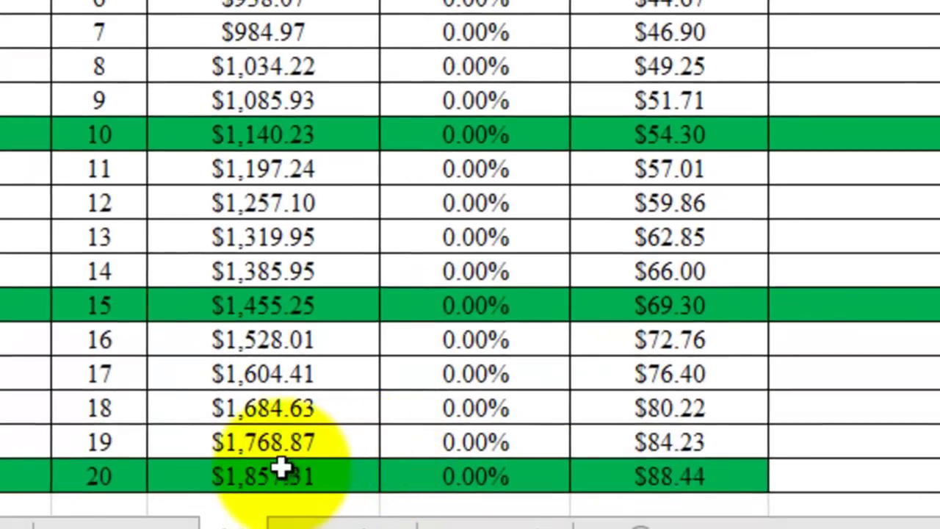
Change the deposit amount to 1857
{"action": "left_click", "coordinate": [256, 474]}
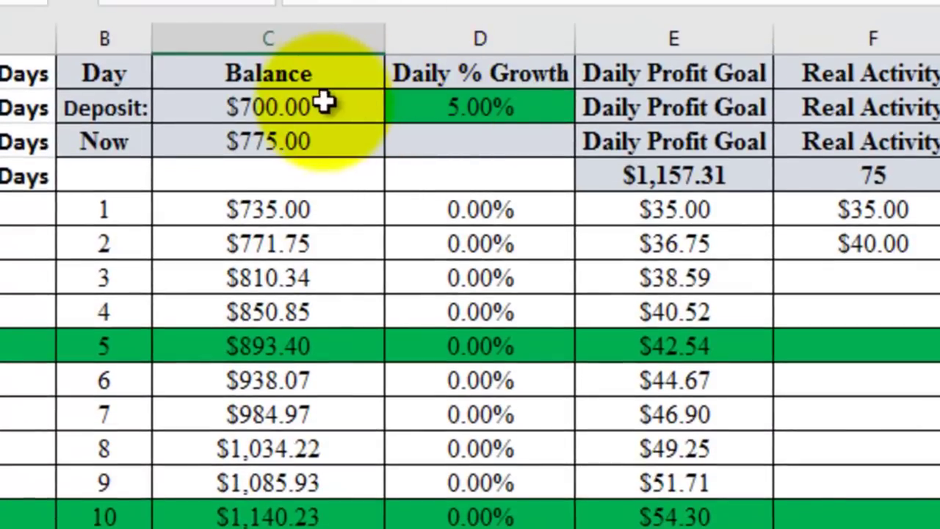
{"action": "left_click", "coordinate": [324, 103]}
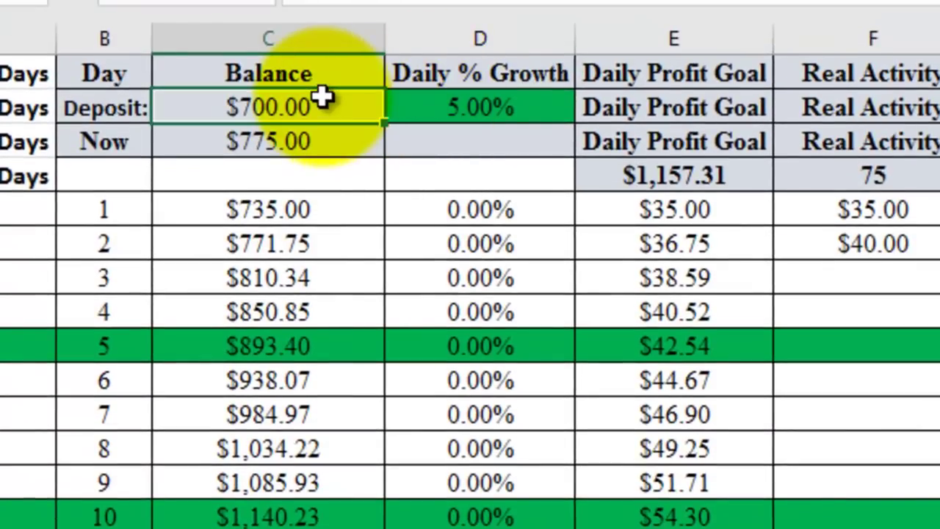
{"action": "type", "text": "1857"}
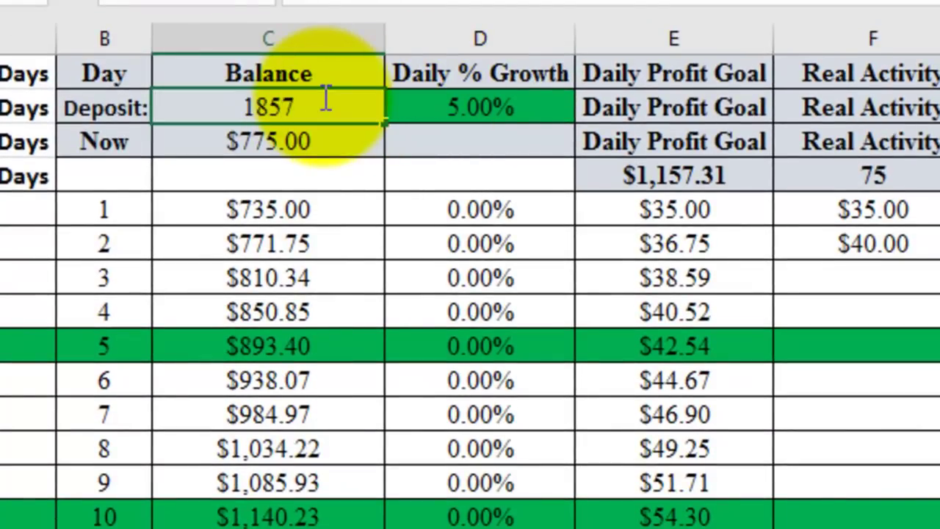
{"action": "key", "text": "Return"}
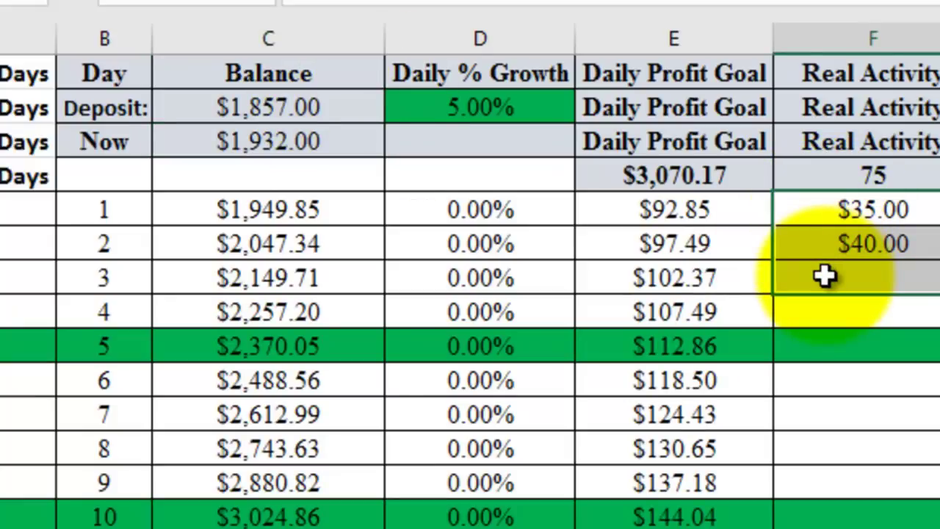
Clear the Real Activity entries and view the profit goal total's SUM formula without changing it
{"action": "key", "text": "Delete"}
{"action": "left_click", "coordinate": [812, 234]}
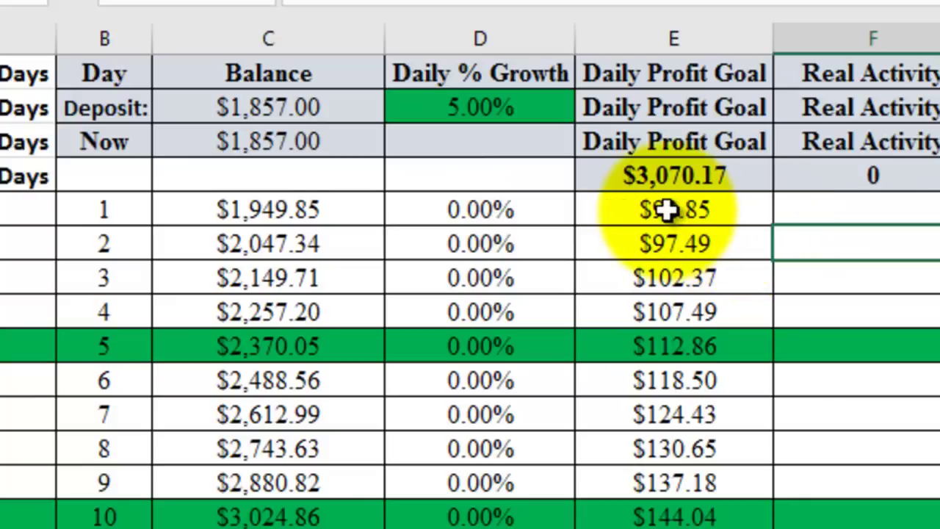
{"action": "left_click", "coordinate": [667, 210]}
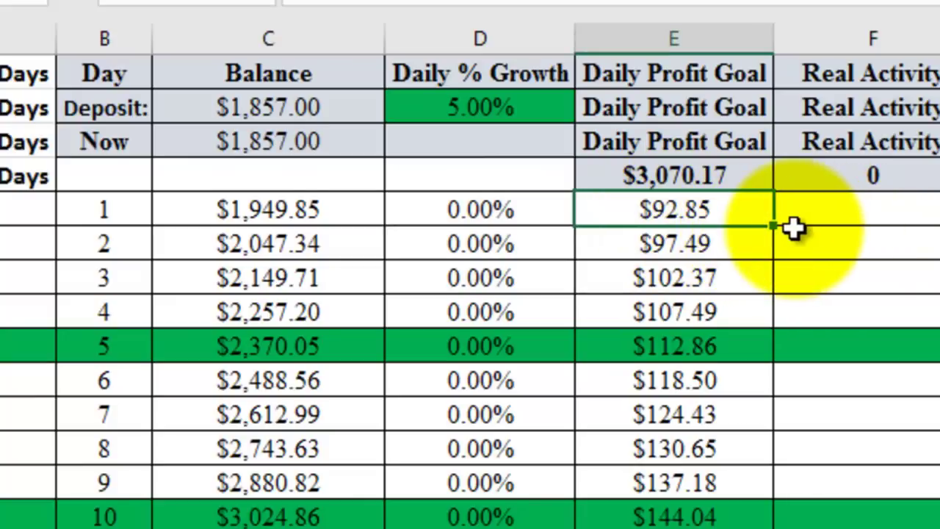
{"action": "double_click", "coordinate": [636, 178]}
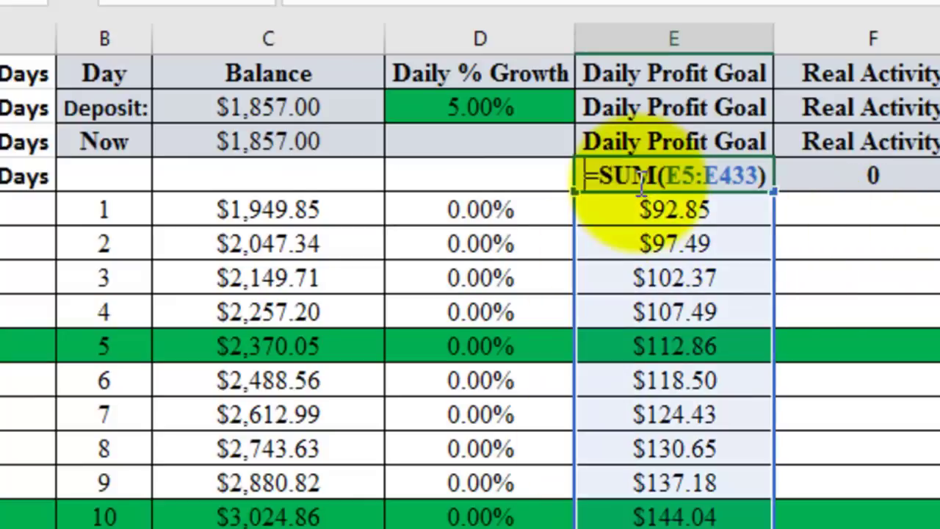
{"action": "key", "text": "Escape"}
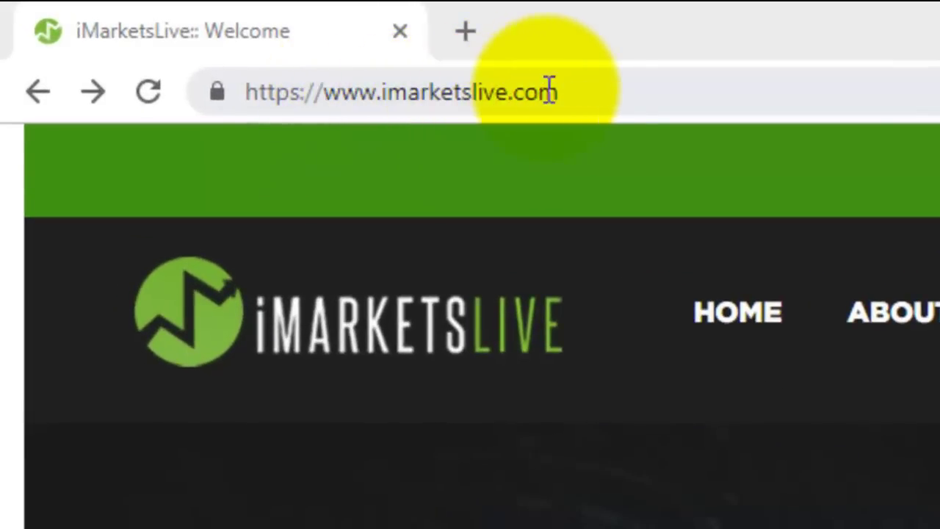
Append the referrer's page name after imarketslive.com/ and load that personal page
{"action": "left_click", "coordinate": [573, 92]}
{"action": "left_click", "coordinate": [594, 91]}
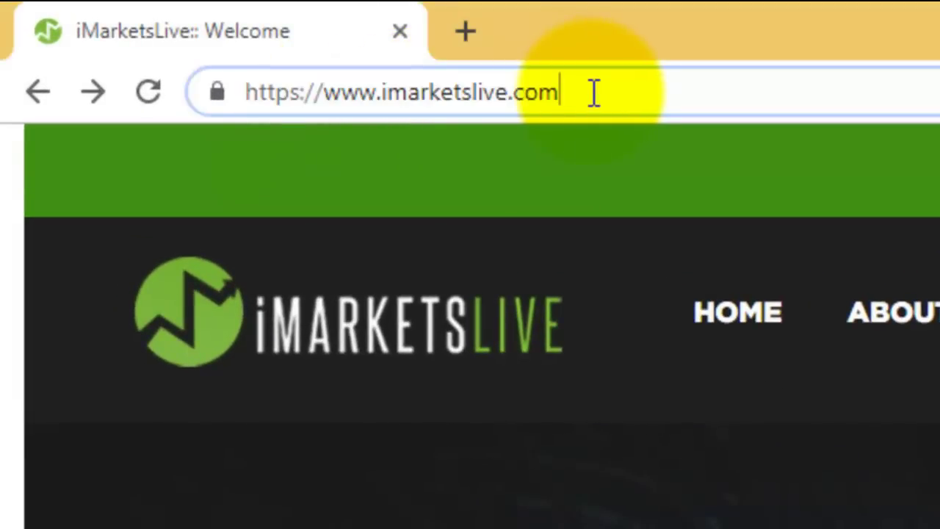
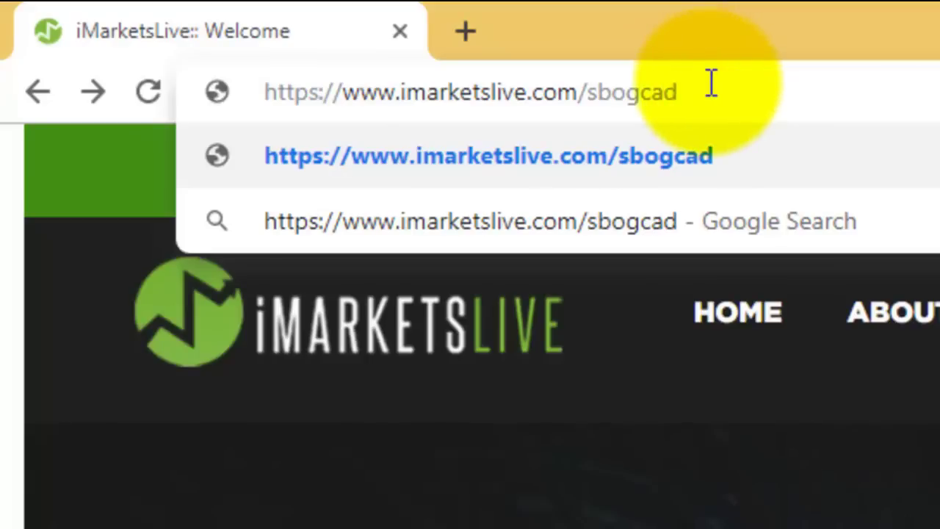
{"action": "key", "text": "Return"}
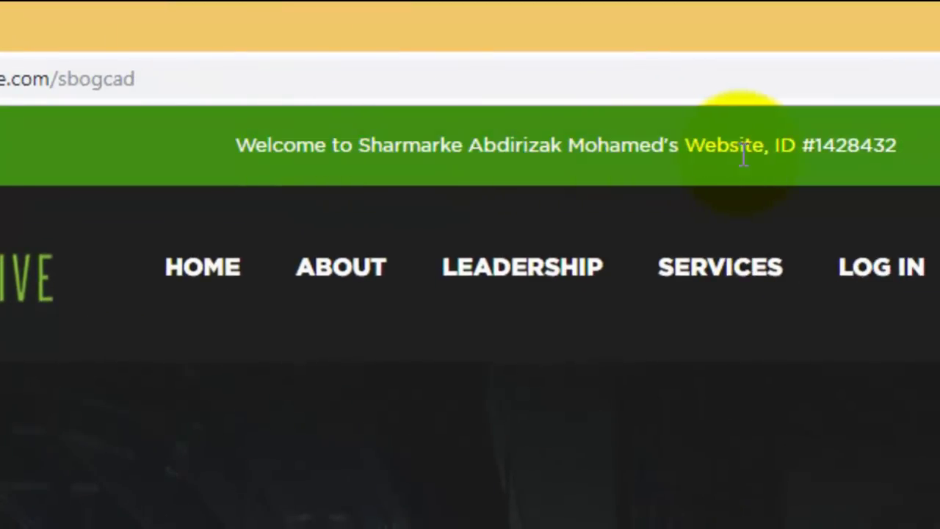
Highlight the referrer's ID in the welcome banner, then jump to the GET STARTED sign-up section
{"action": "left_click_drag", "start_coordinate": [804, 144], "coordinate": [915, 154]}
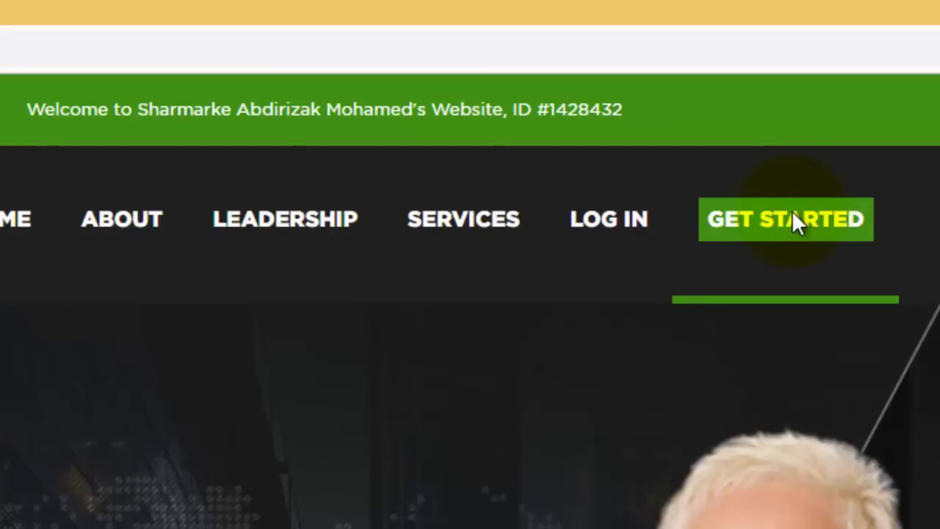
{"action": "left_click", "coordinate": [791, 220]}
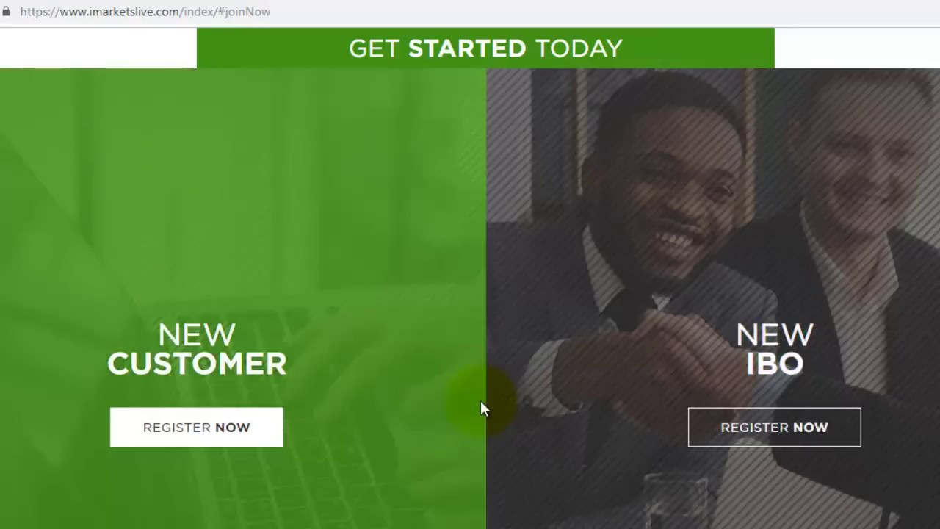
Start New Customer registration and scroll down to the Choose ONE PACK section
{"action": "left_click", "coordinate": [196, 426]}
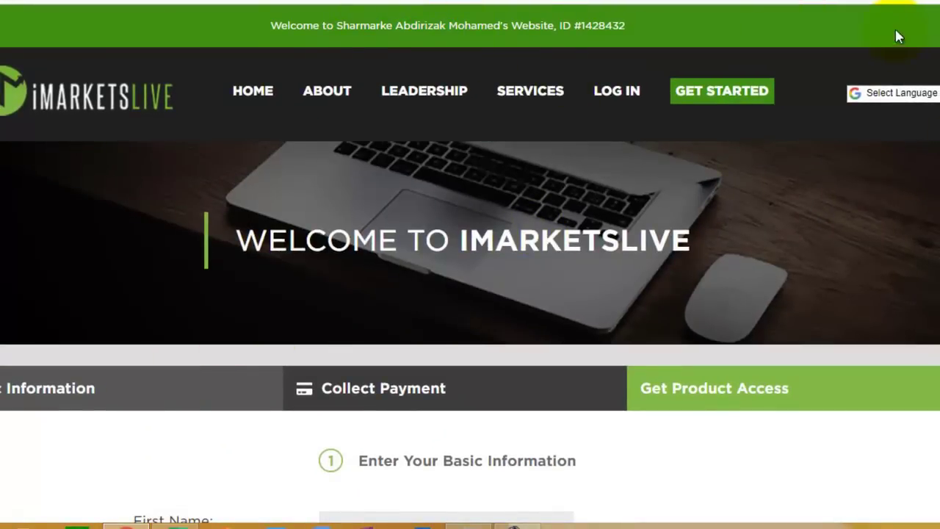
{"action": "scroll", "coordinate": [556, 84], "scroll_direction": "down", "scroll_amount": 5}
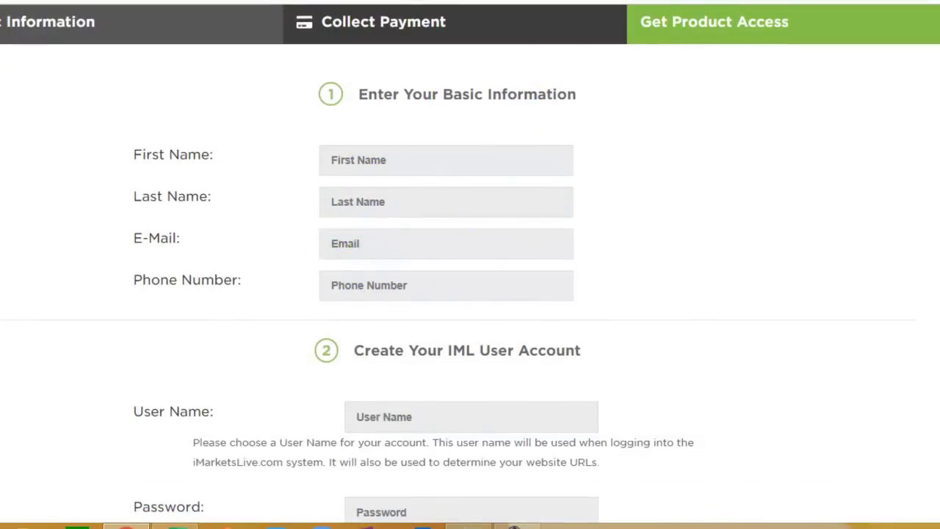
{"action": "scroll", "coordinate": [470, 294], "scroll_direction": "down", "scroll_amount": 4}
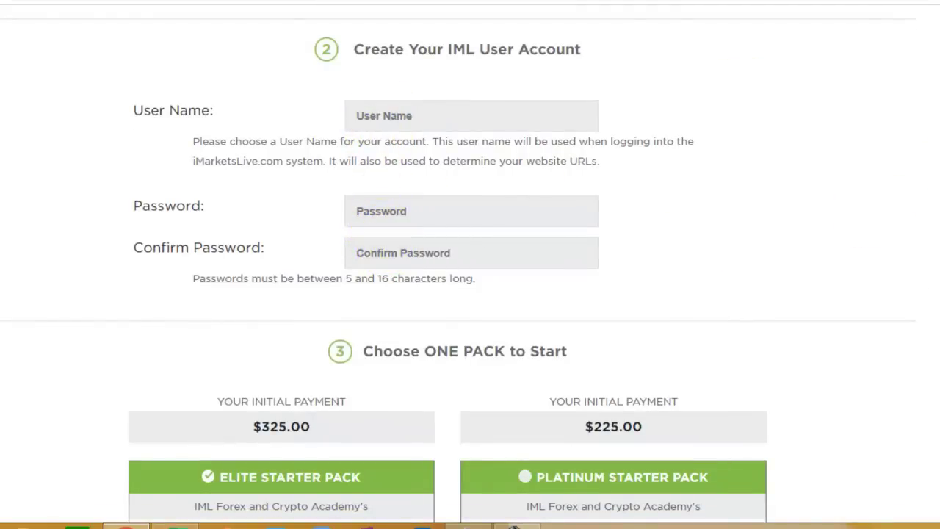
{"action": "scroll", "coordinate": [556, 175], "scroll_direction": "down", "scroll_amount": 4}
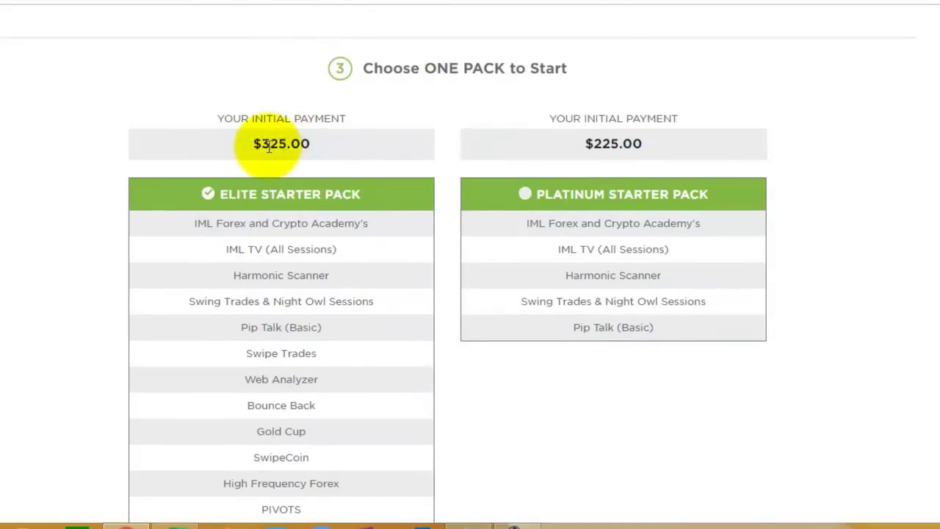
Choose the $225.00 Platinum Starter Pack and scroll to the monthly plan options
{"action": "left_click", "coordinate": [525, 196]}
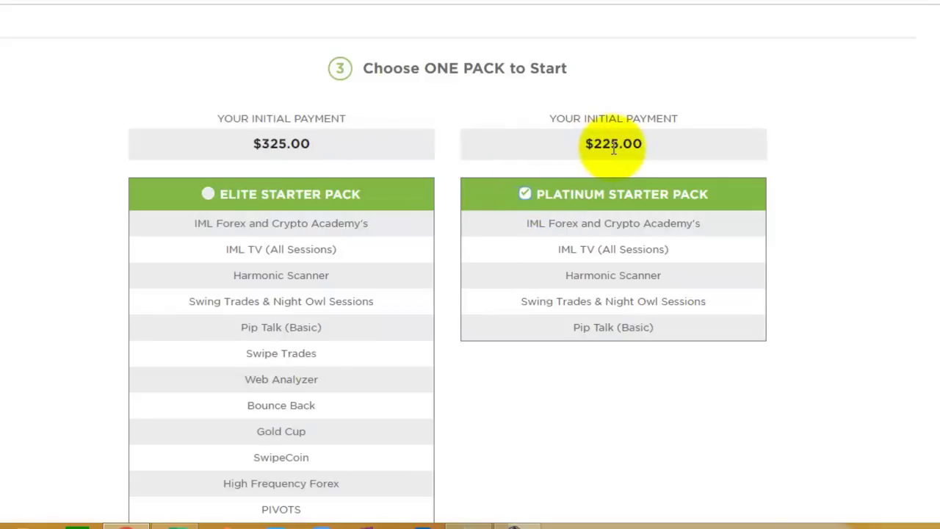
{"action": "scroll", "coordinate": [470, 264], "scroll_direction": "down", "scroll_amount": 2}
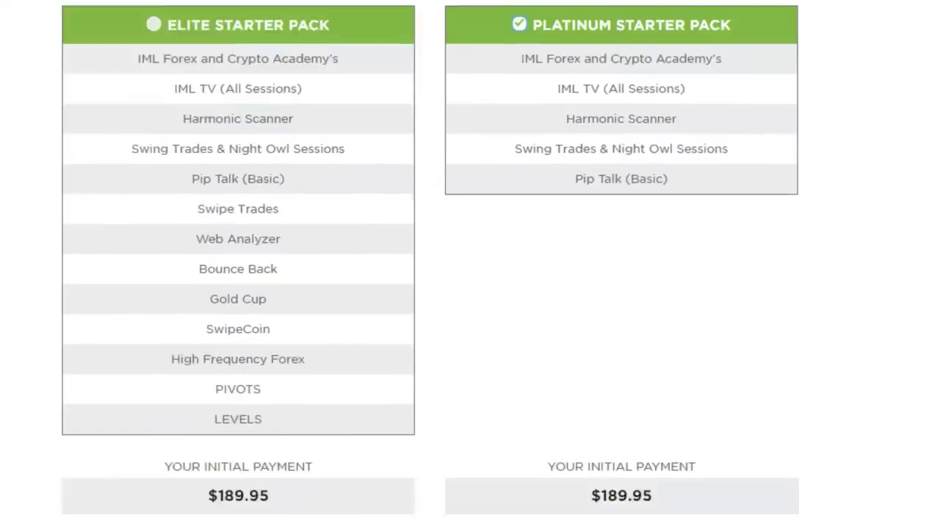
{"action": "scroll", "coordinate": [470, 264], "scroll_direction": "down", "scroll_amount": 2}
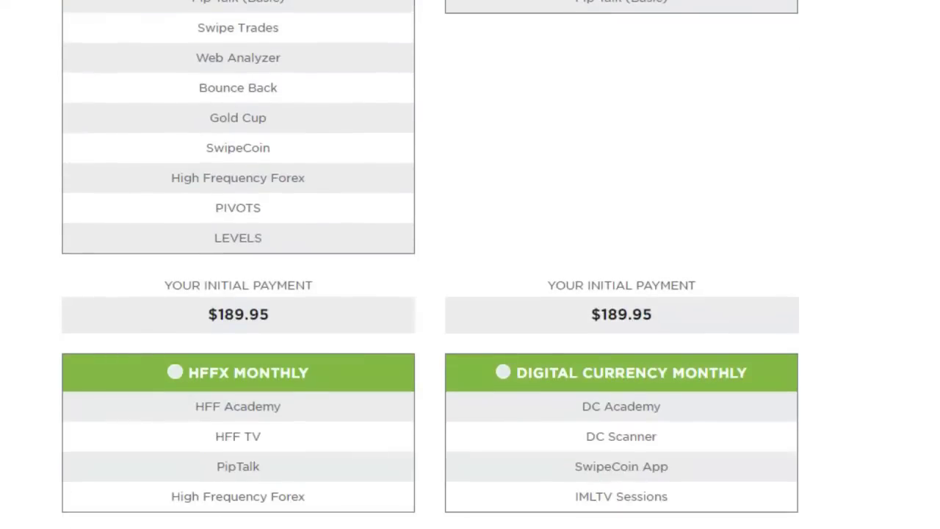
{"action": "scroll", "coordinate": [470, 265], "scroll_direction": "down", "scroll_amount": 7}
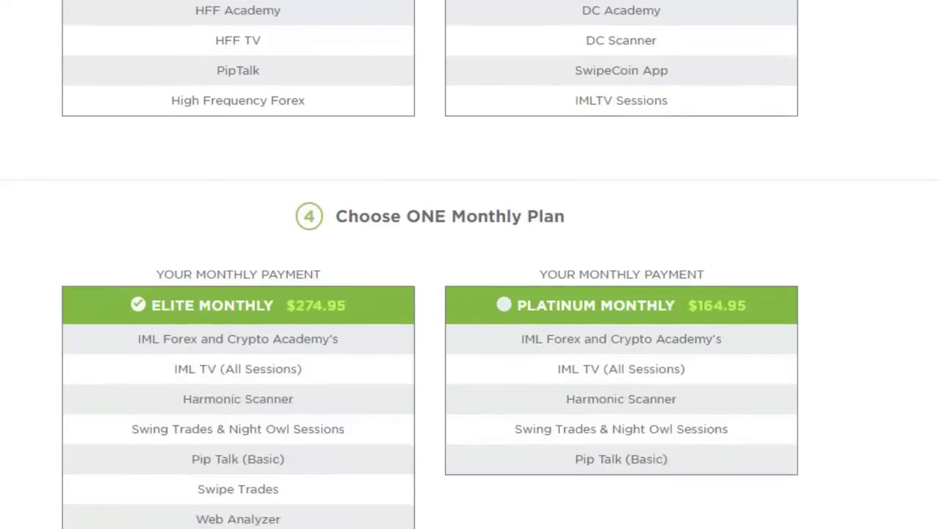
{"action": "scroll", "coordinate": [470, 265], "scroll_direction": "down", "scroll_amount": 1}
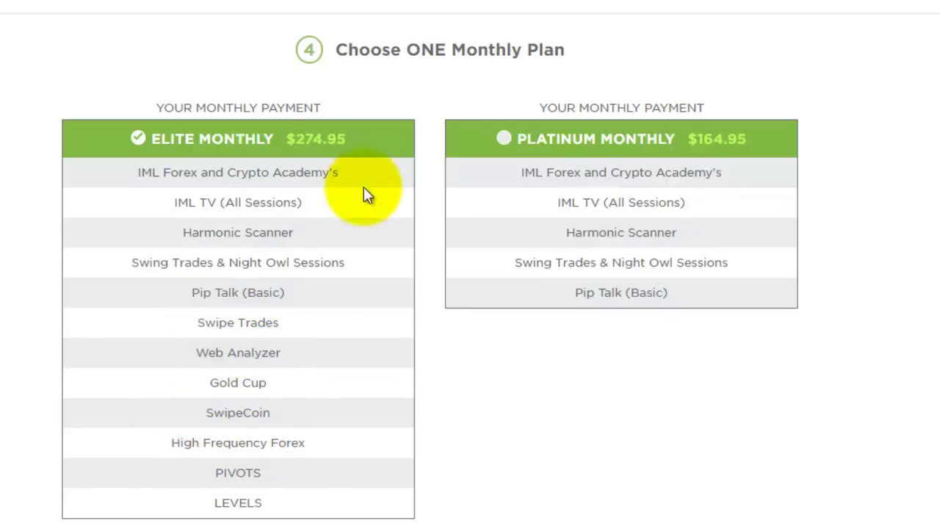
Select Platinum Monthly as the monthly plan, highlighting its Harmonic Scanner and Swing Trades features
{"action": "left_click", "coordinate": [504, 139]}
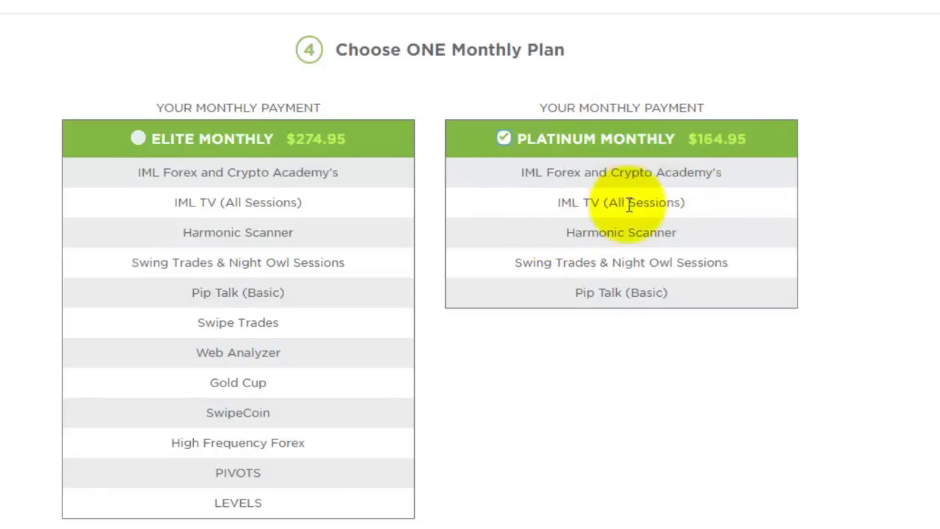
{"action": "left_click_drag", "start_coordinate": [569, 233], "coordinate": [656, 246]}
{"action": "left_click", "coordinate": [654, 240]}
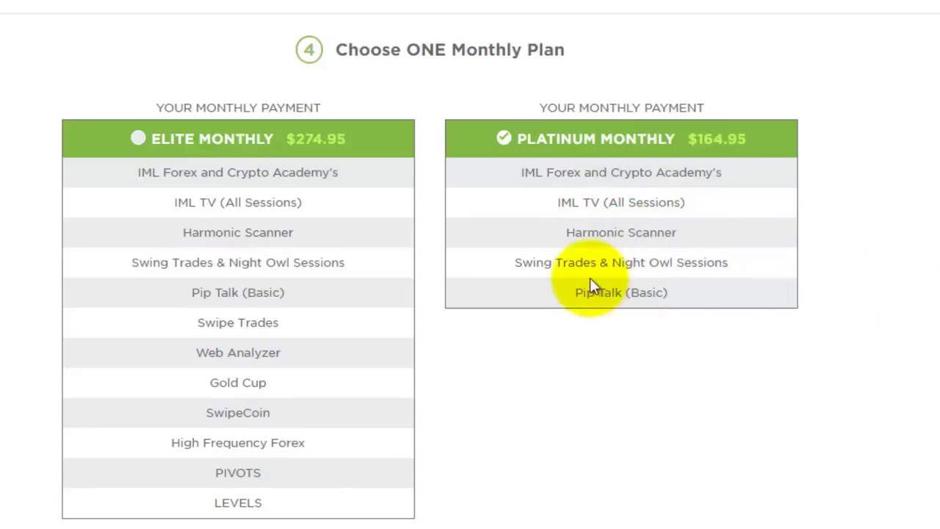
{"action": "left_click_drag", "start_coordinate": [567, 262], "coordinate": [718, 269]}
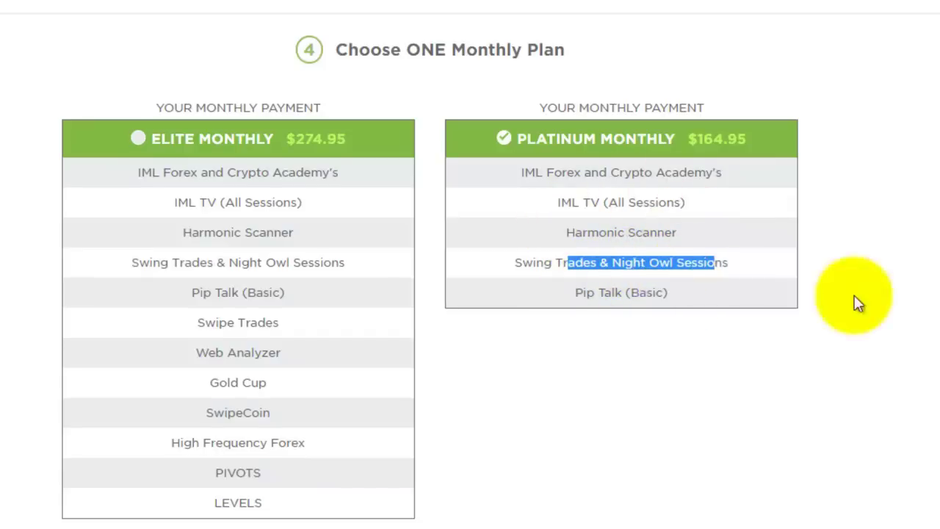
{"action": "scroll", "coordinate": [470, 264], "scroll_direction": "down", "scroll_amount": 10}
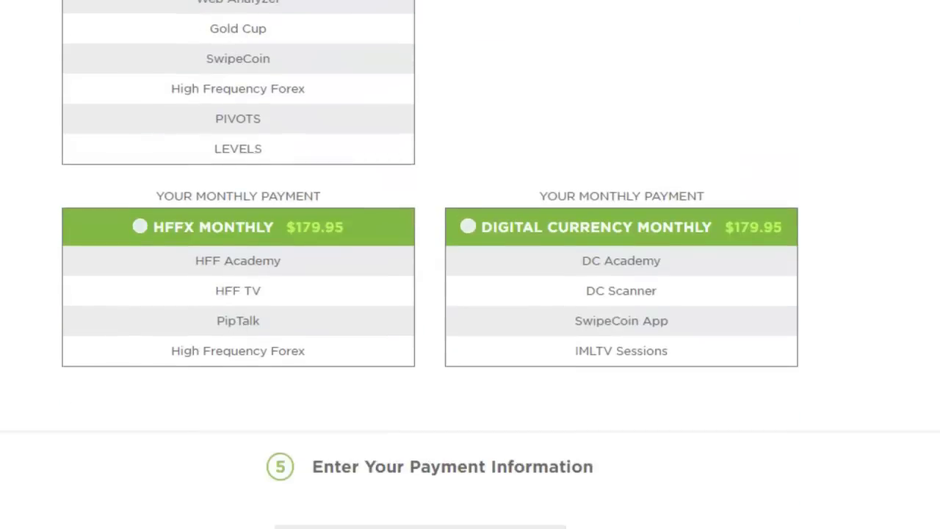
Keep Pay using Credit Card as the payment type and set the credit card type to Master Card
{"action": "scroll", "coordinate": [349, 264], "scroll_direction": "down", "scroll_amount": 2}
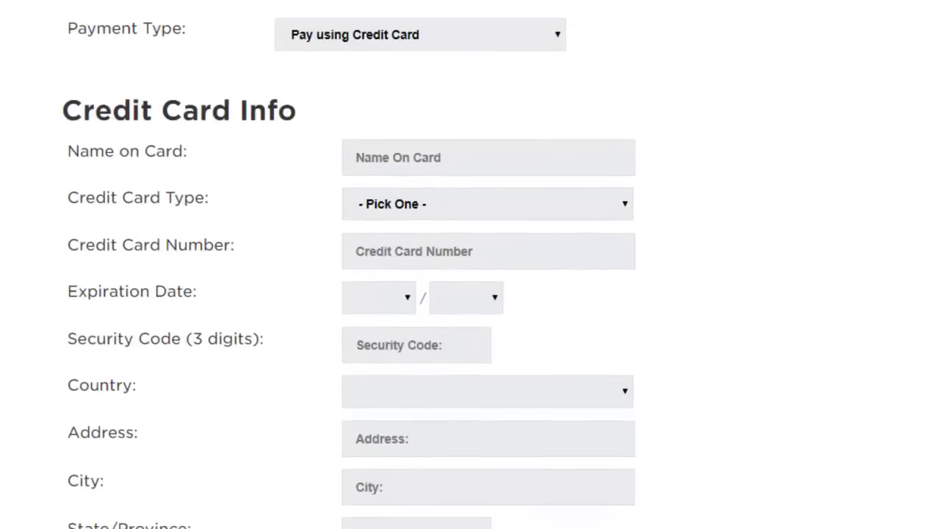
{"action": "left_click", "coordinate": [548, 39]}
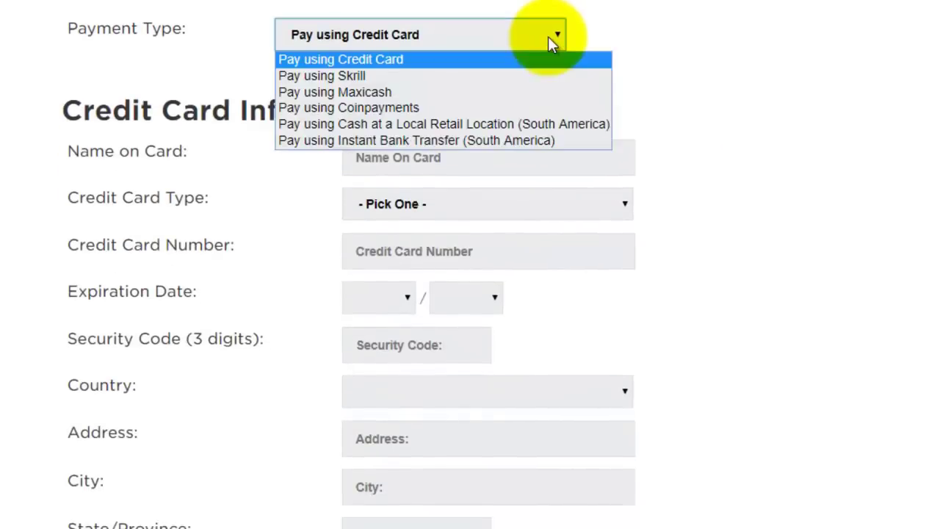
{"action": "left_click", "coordinate": [379, 59]}
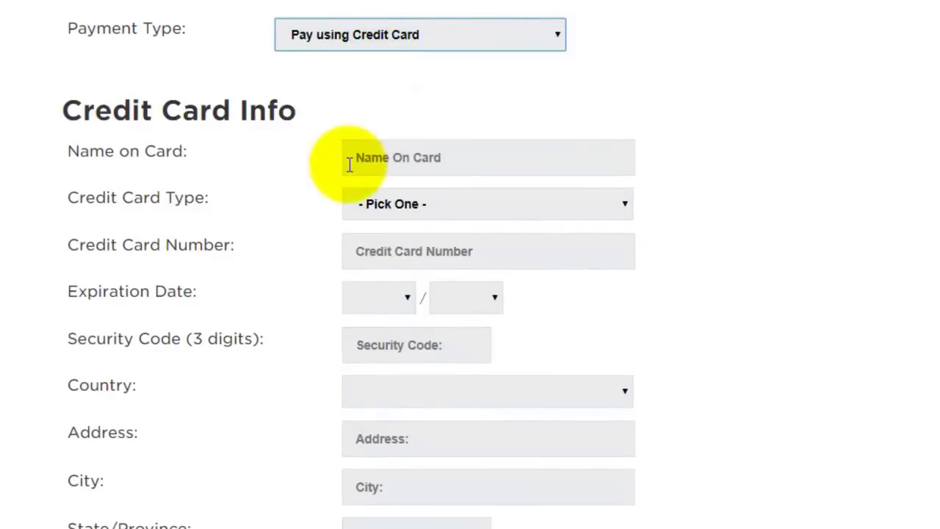
{"action": "left_click", "coordinate": [431, 163]}
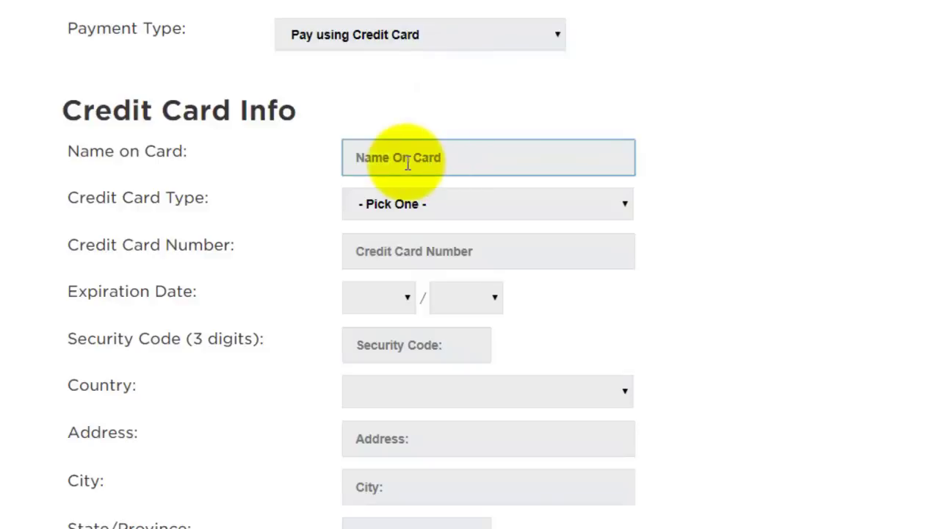
{"action": "left_click", "coordinate": [413, 204]}
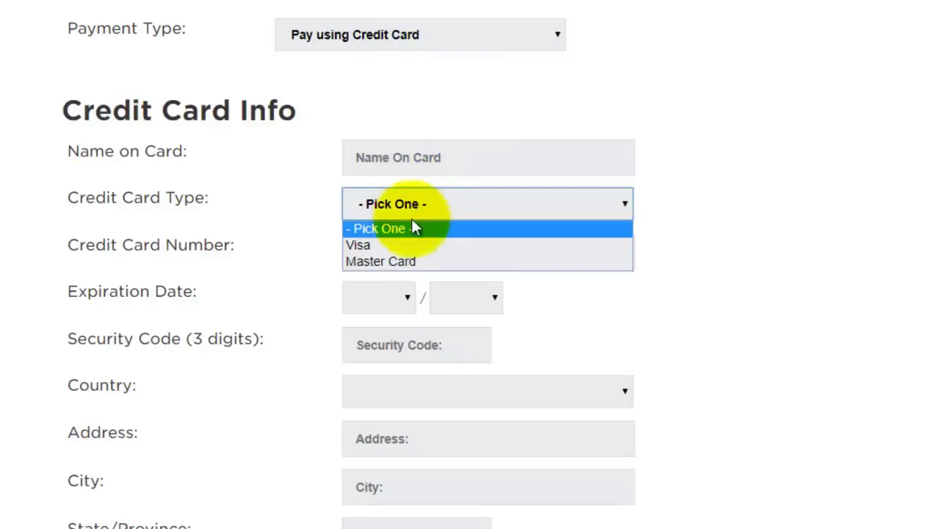
{"action": "left_click", "coordinate": [365, 260]}
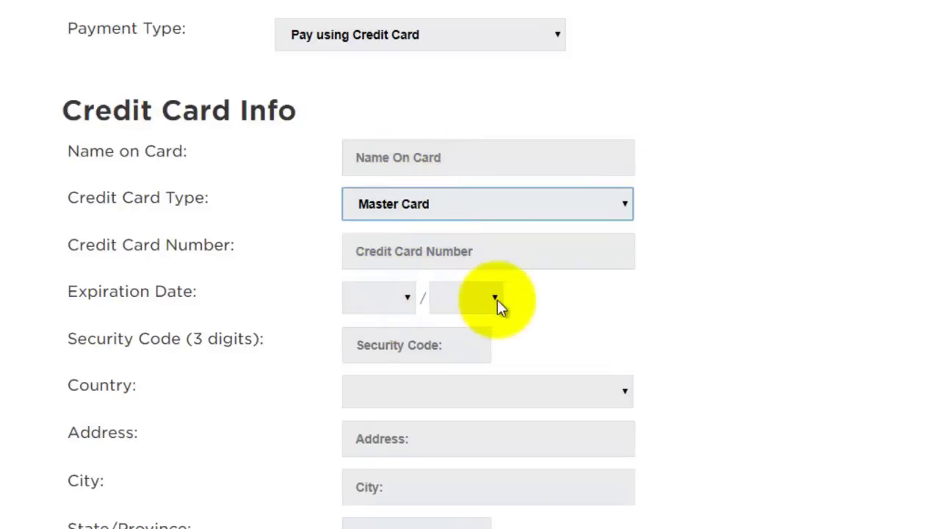
{"action": "left_click", "coordinate": [556, 35]}
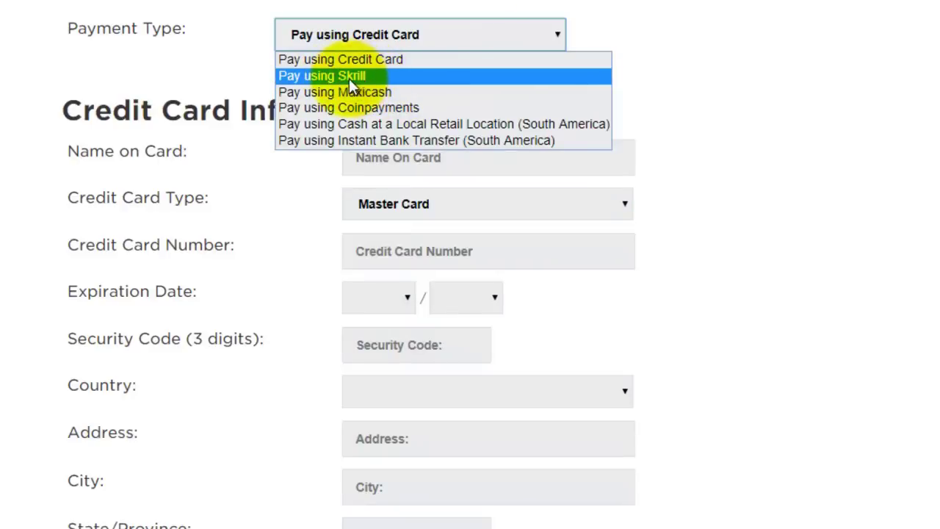
{"action": "left_click", "coordinate": [734, 113]}
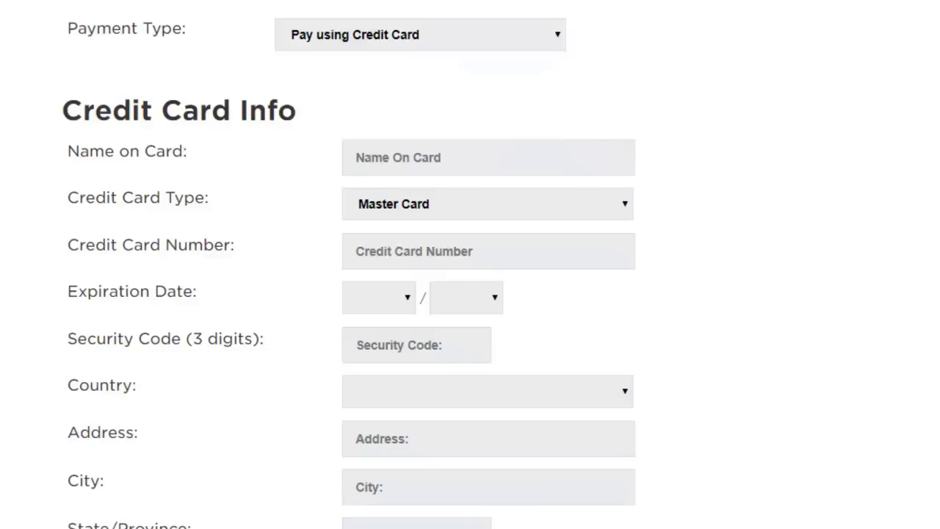
Tick the Policies & Procedures, Refund, Privacy, Terms and $225.00 charge agreement boxes
{"action": "scroll", "coordinate": [935, 397], "scroll_direction": "down", "scroll_amount": 4}
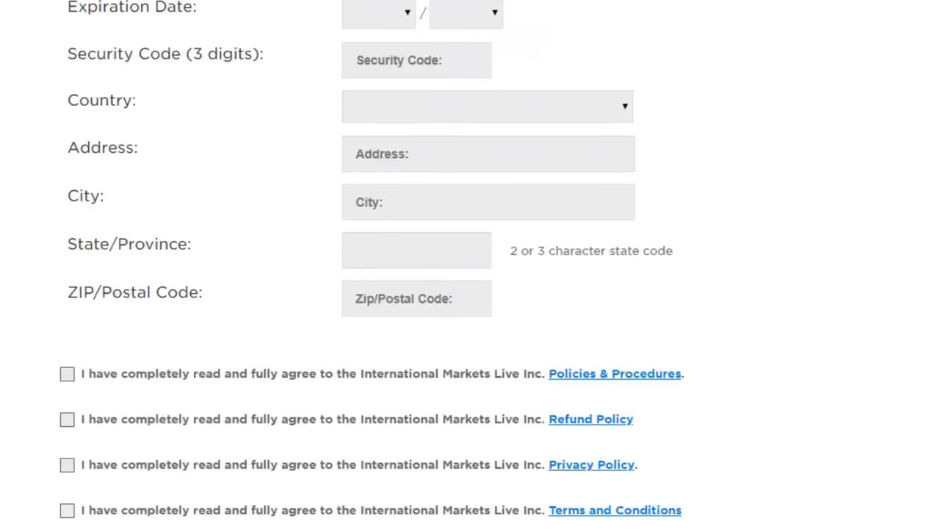
{"action": "scroll", "coordinate": [470, 264], "scroll_direction": "down", "scroll_amount": 3}
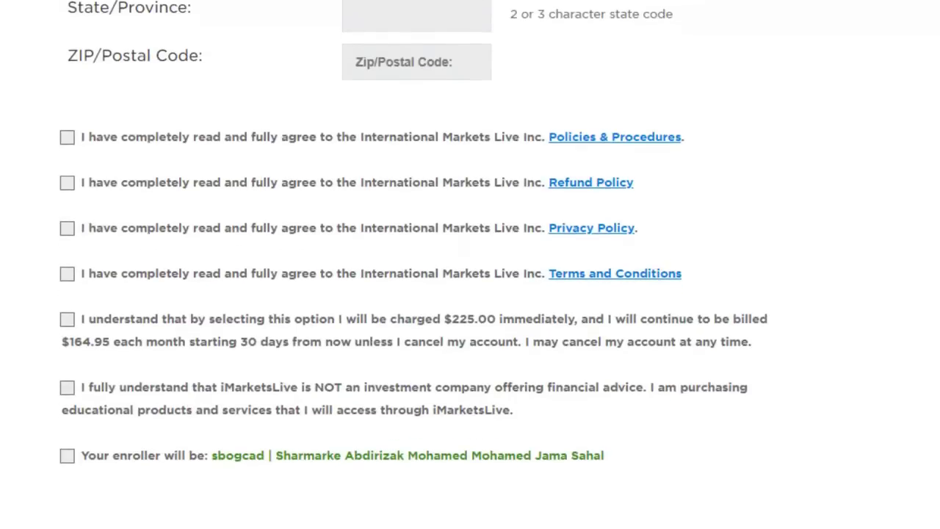
{"action": "left_click", "coordinate": [68, 138]}
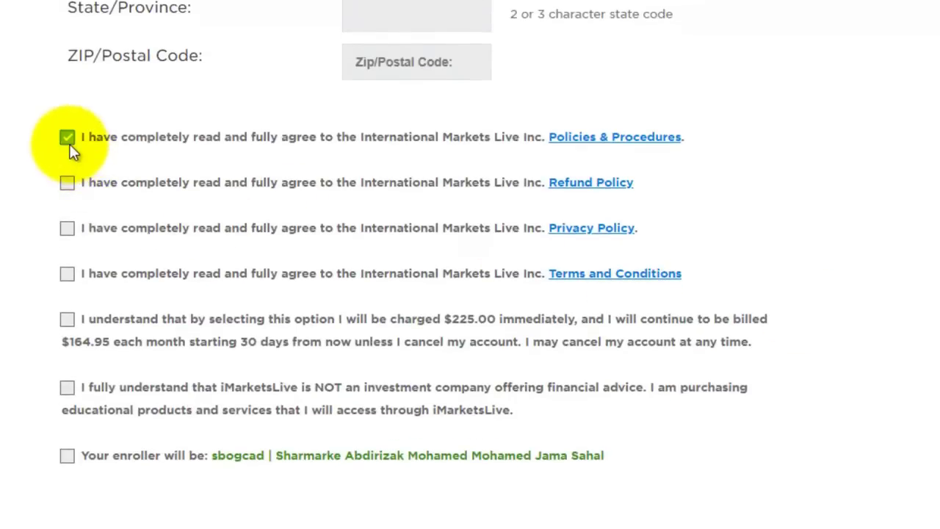
{"action": "left_click", "coordinate": [70, 183]}
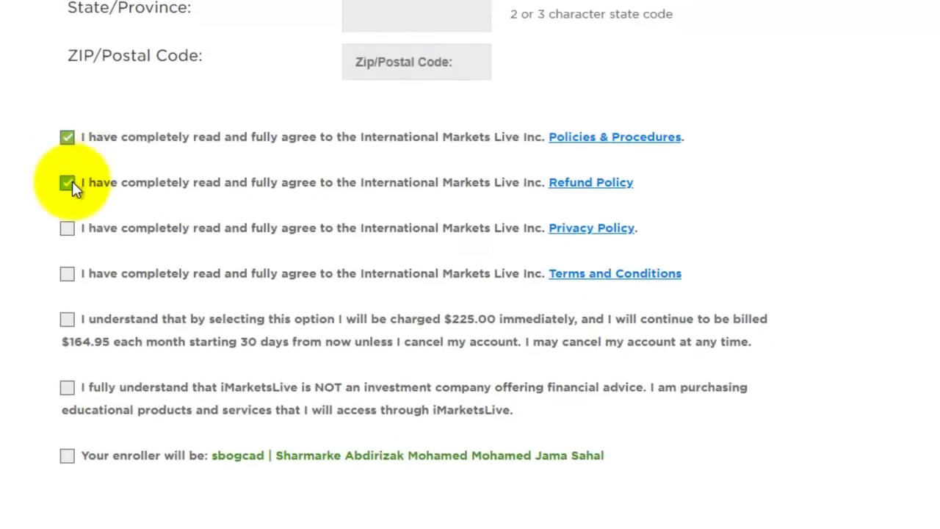
{"action": "left_click", "coordinate": [68, 226]}
{"action": "left_click", "coordinate": [67, 273]}
{"action": "left_click", "coordinate": [68, 319]}
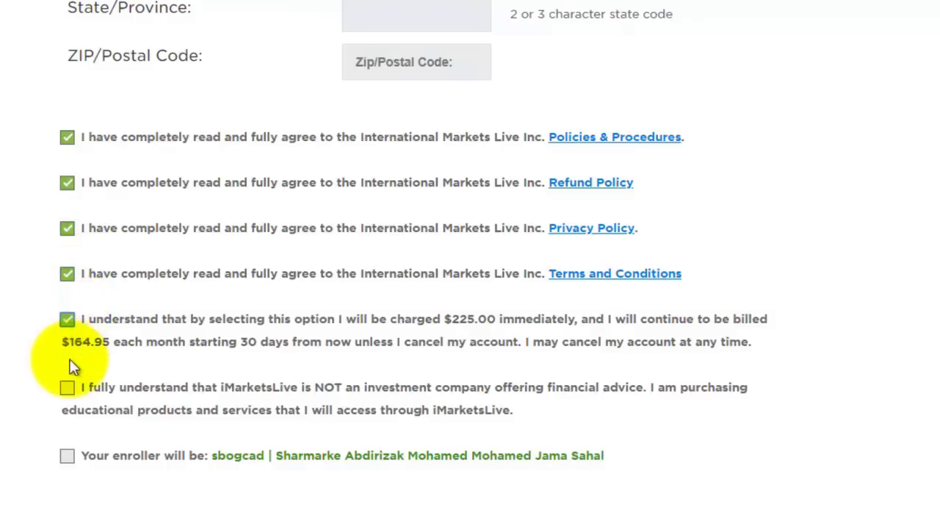
Tick the no-investment-advice notice and enroller confirmation, highlighting the enroller's details
{"action": "left_click", "coordinate": [68, 388]}
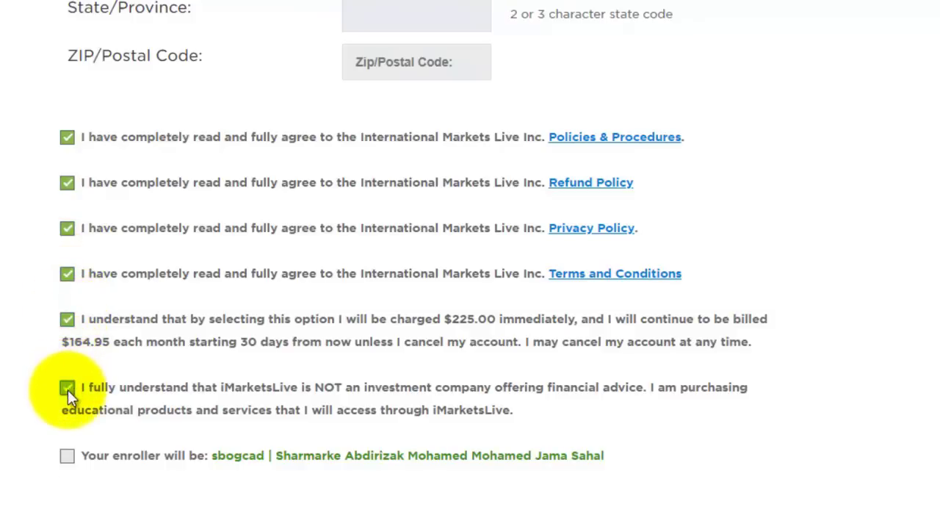
{"action": "left_click", "coordinate": [70, 455]}
{"action": "left_click_drag", "start_coordinate": [219, 461], "coordinate": [609, 458]}
{"action": "left_click", "coordinate": [476, 456]}
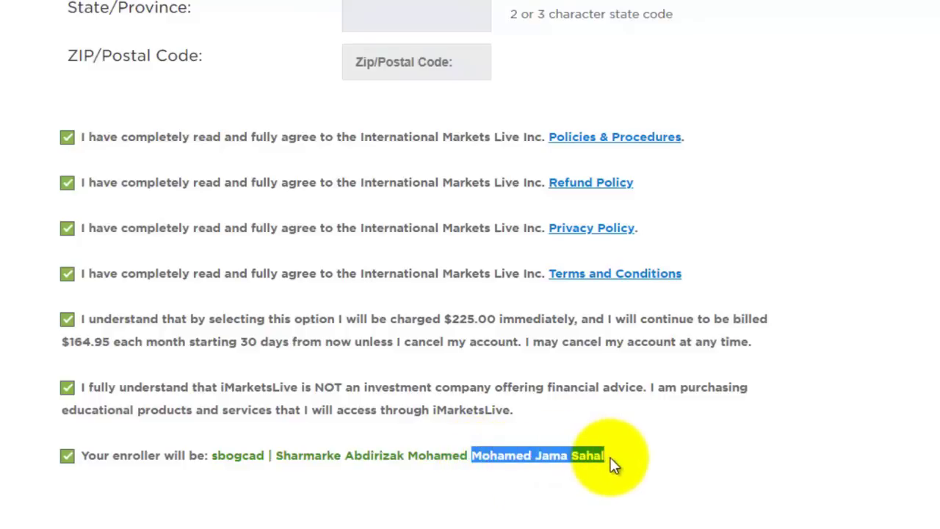
{"action": "left_click", "coordinate": [378, 487]}
{"action": "left_click_drag", "start_coordinate": [608, 459], "coordinate": [135, 458]}
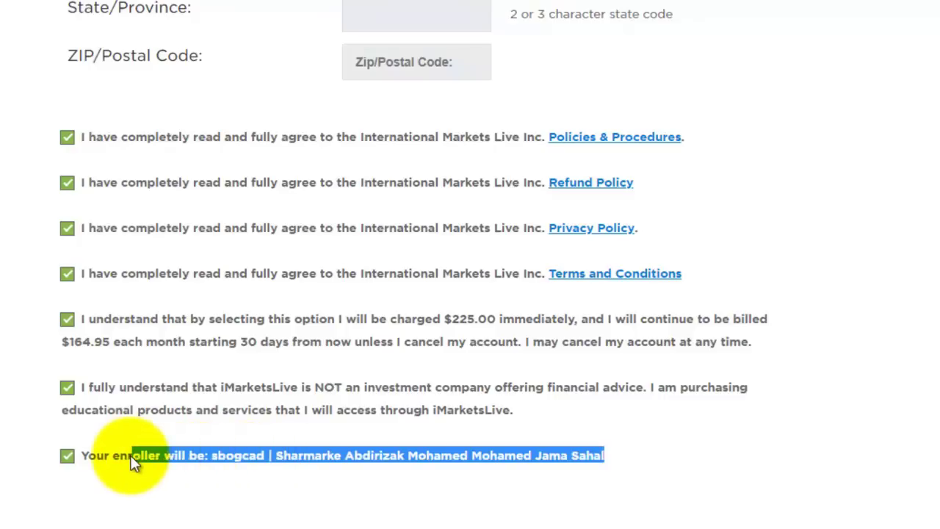
{"action": "scroll", "coordinate": [470, 294], "scroll_direction": "down", "scroll_amount": 4}
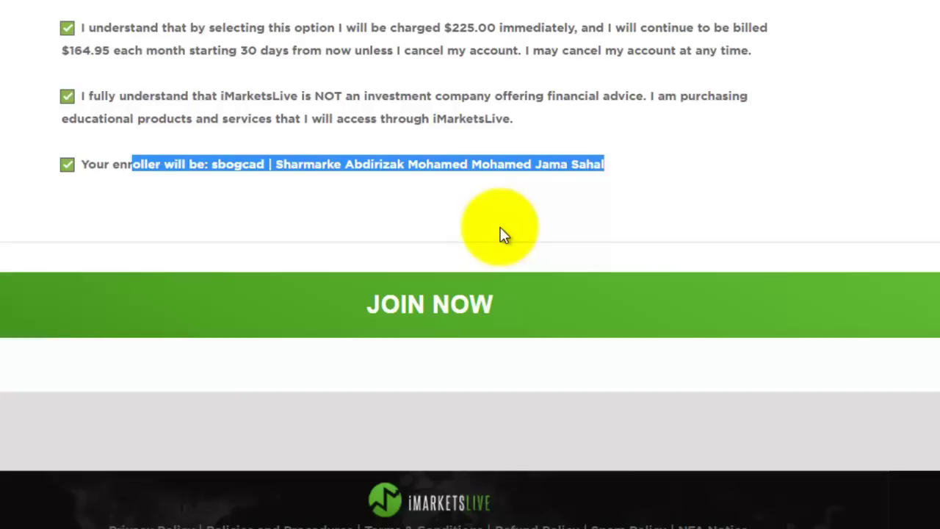
{"action": "left_click", "coordinate": [327, 211]}
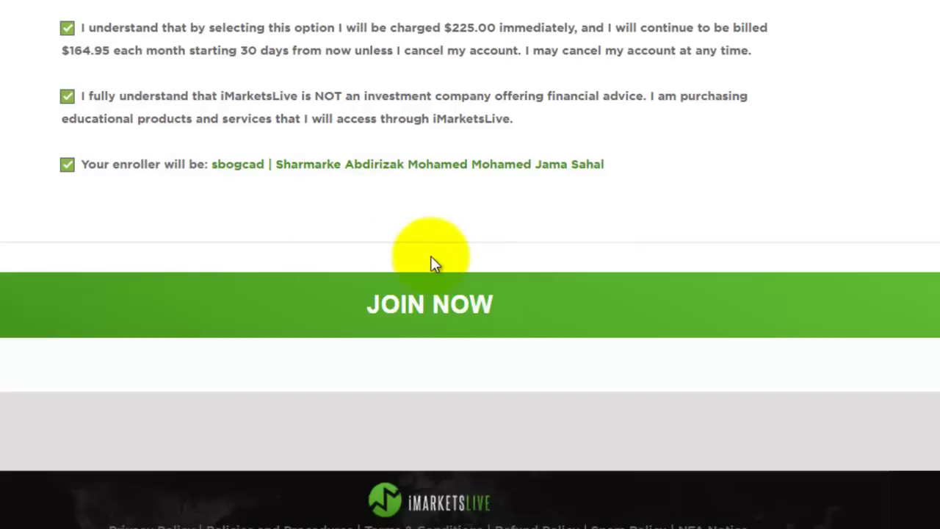